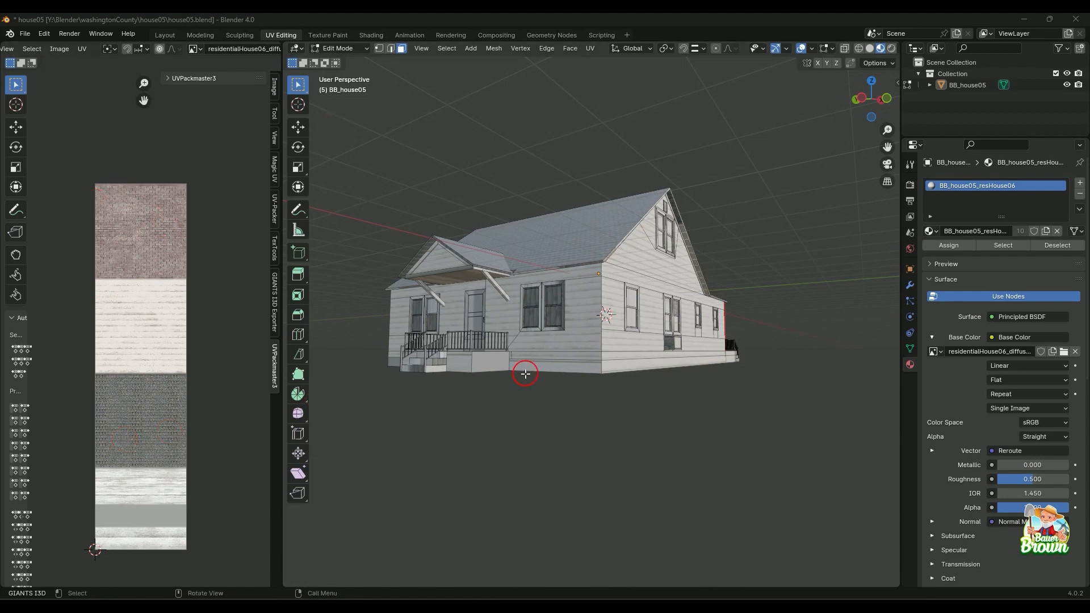
- Select the long foundation face along the gabled side wall of the house and unwrap it
middle_drag(653, 379, 552, 409)
scroll(645, 408, up, 3)
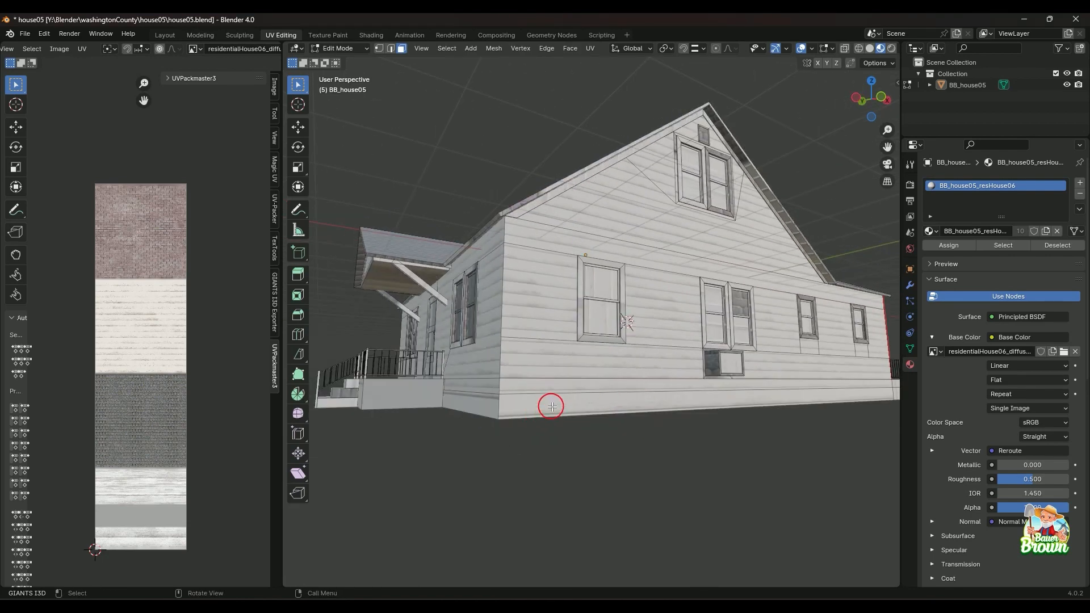
click(554, 420)
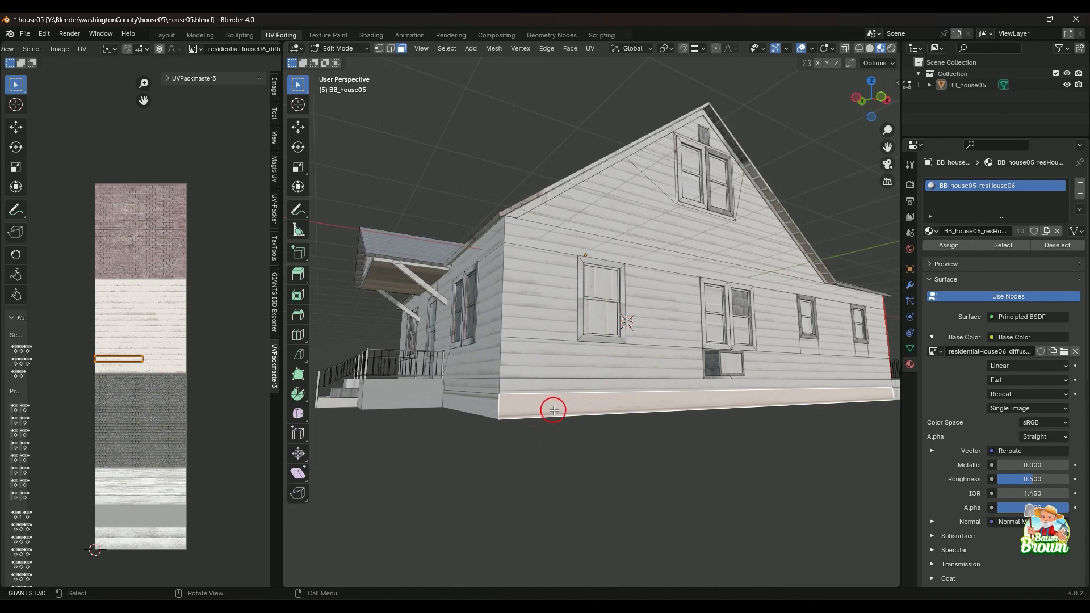
key(u)
key(u)
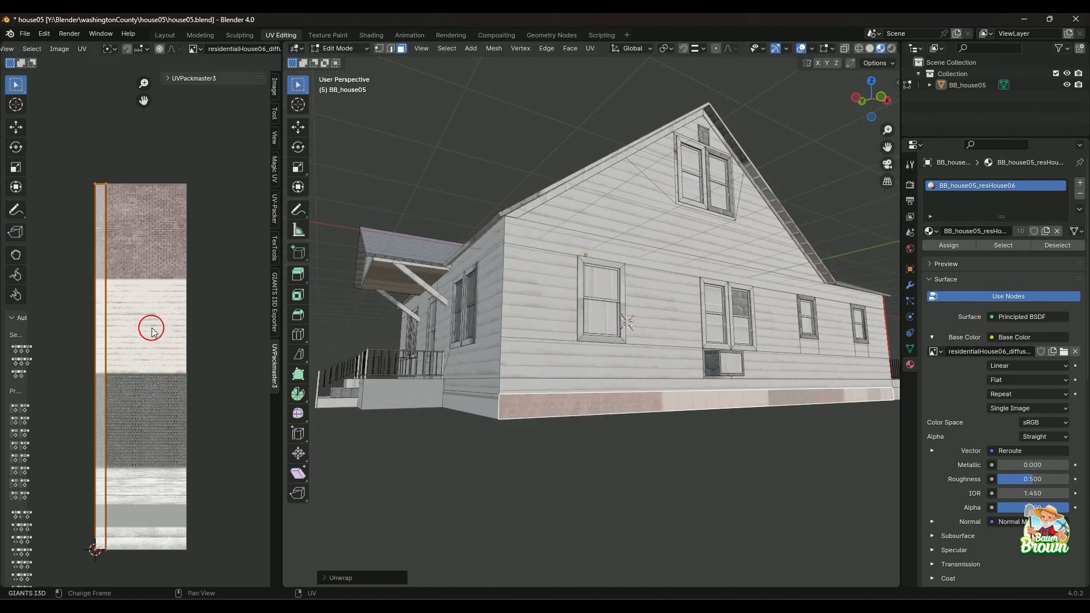
- Rotate the unwrapped side foundation UV island 90° and move it along Y onto the plain grey strip of the texture
text(r90)
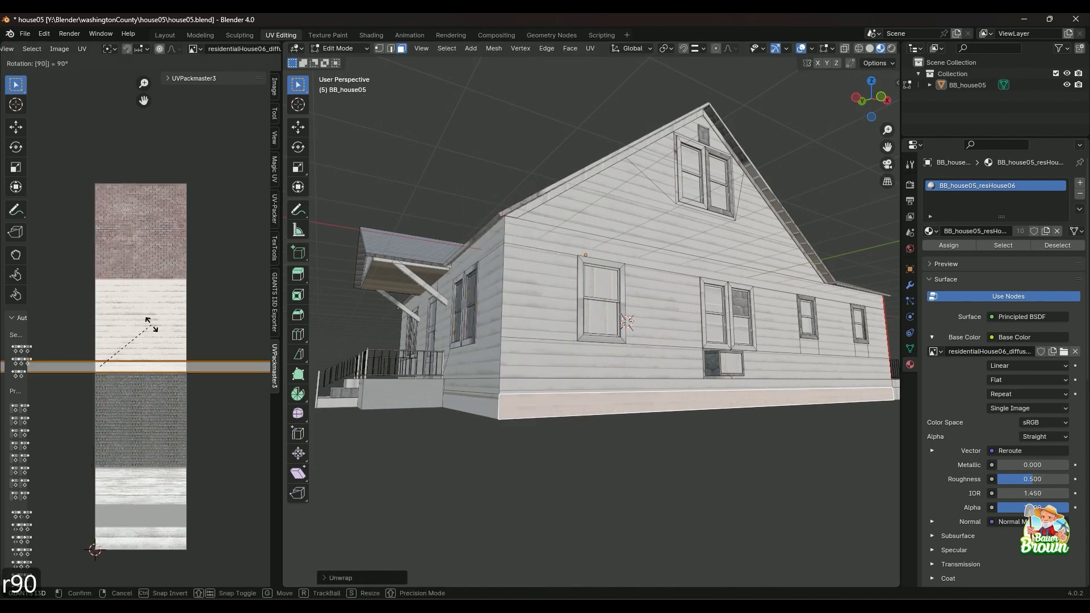
key(Return)
key(g)
key(y)
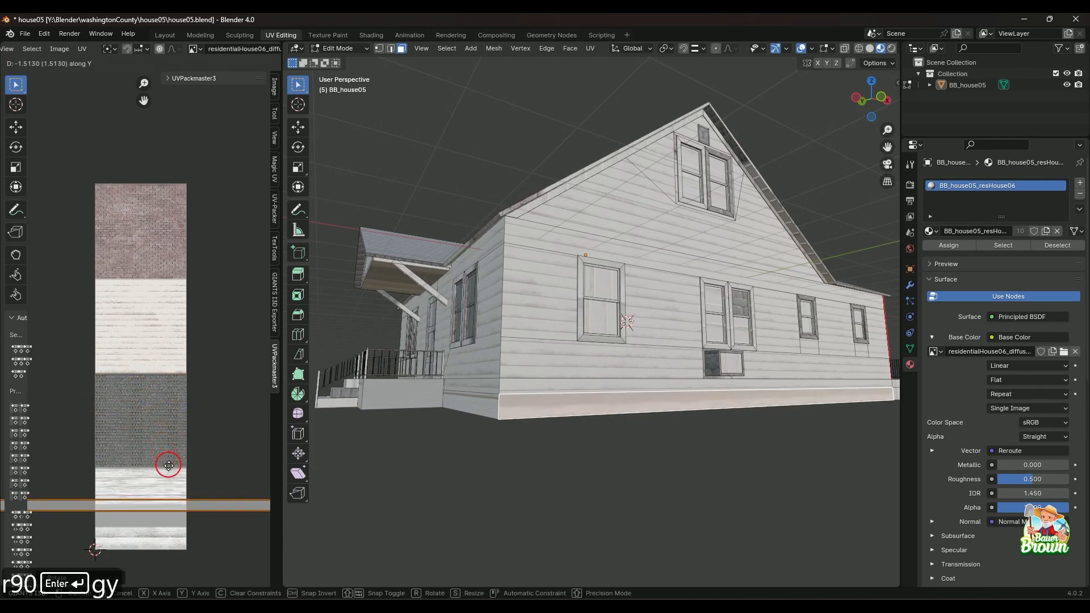
click(243, 477)
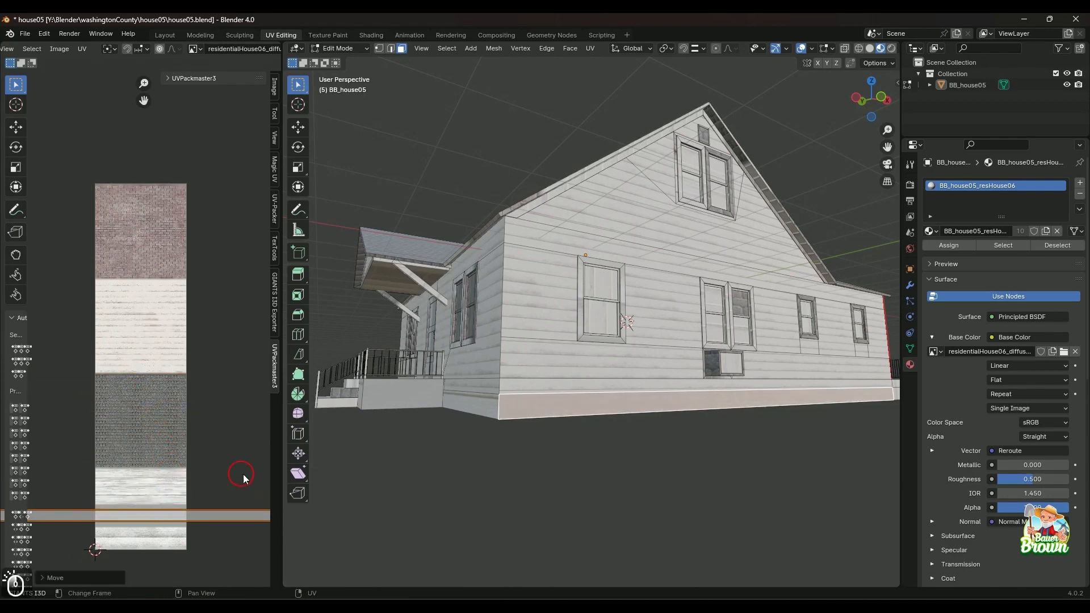
click(528, 441)
- Select the front foundation face between the porch and the house corner and unwrap it
middle_drag(508, 455, 522, 471)
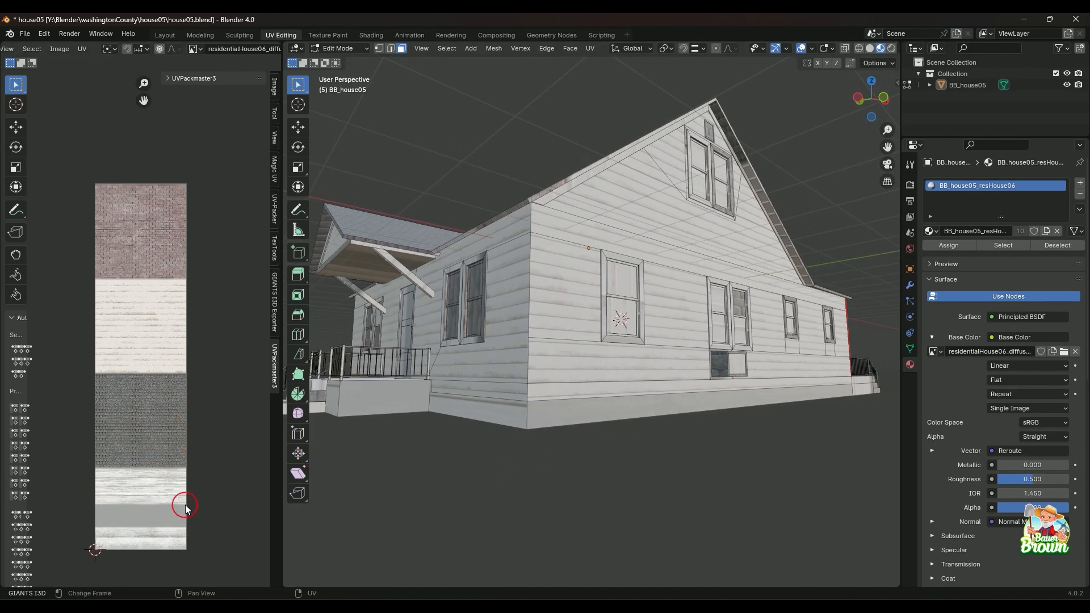
click(470, 406)
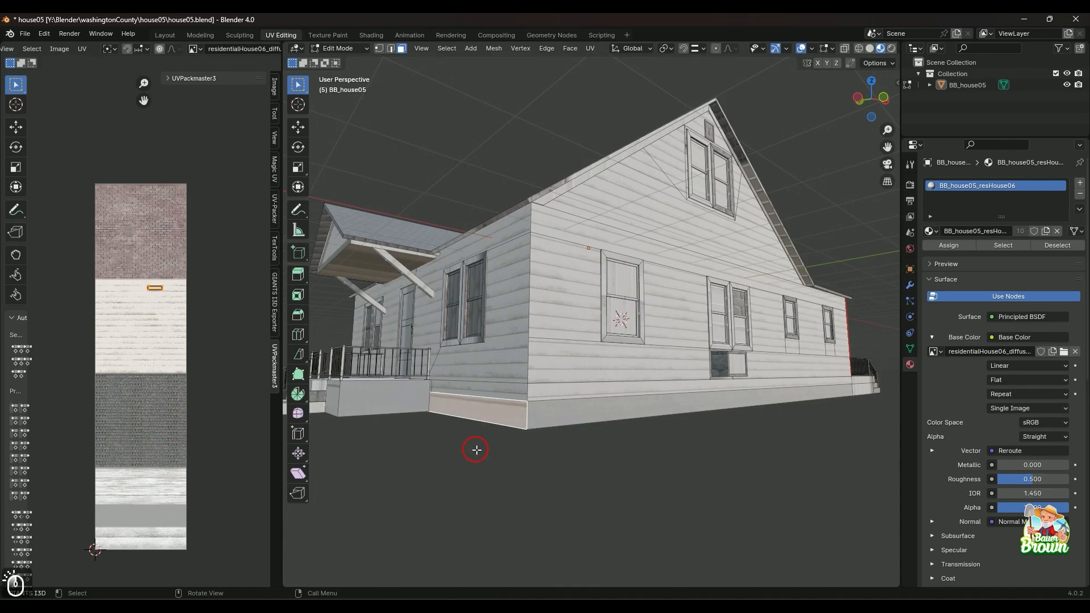
middle_drag(477, 448, 486, 453)
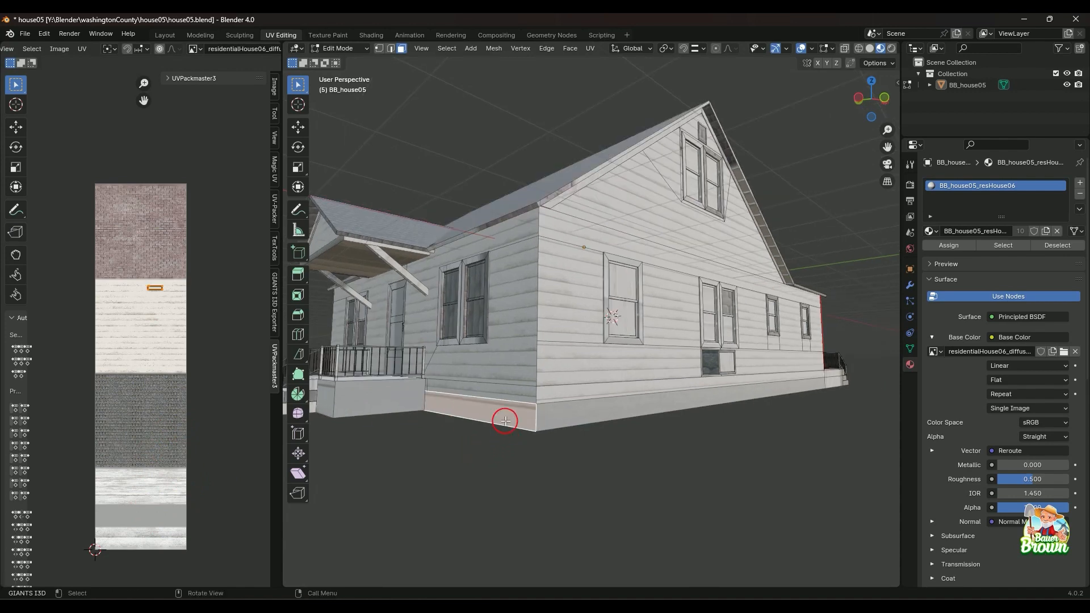
key(u)
click(470, 414)
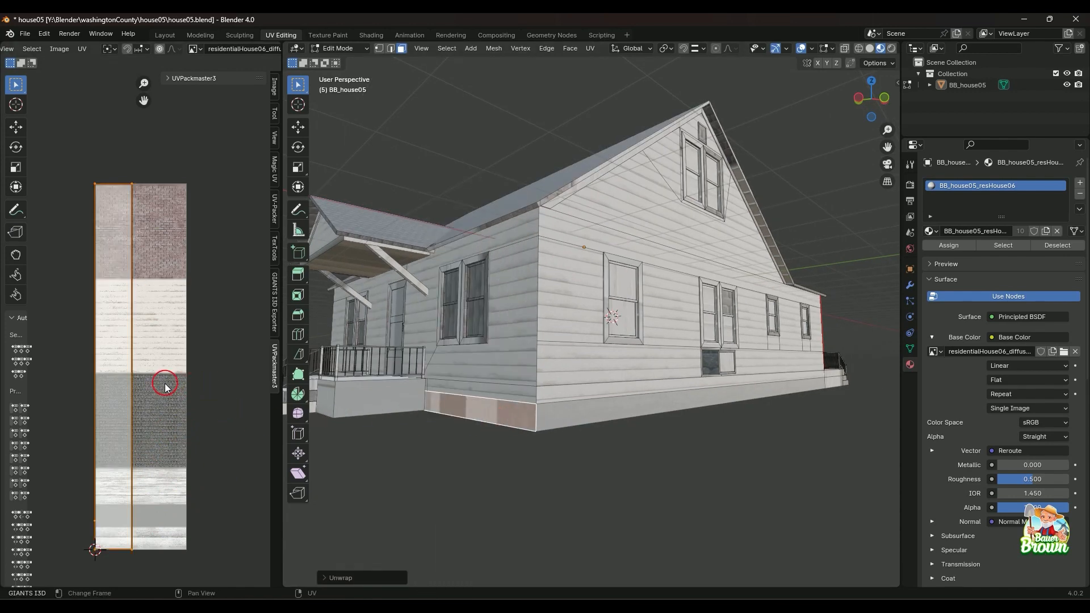
- Rotate the front foundation UV island 90°, scale it down, and place it within the texture's plain grey strip
text(r90)
key(Return)
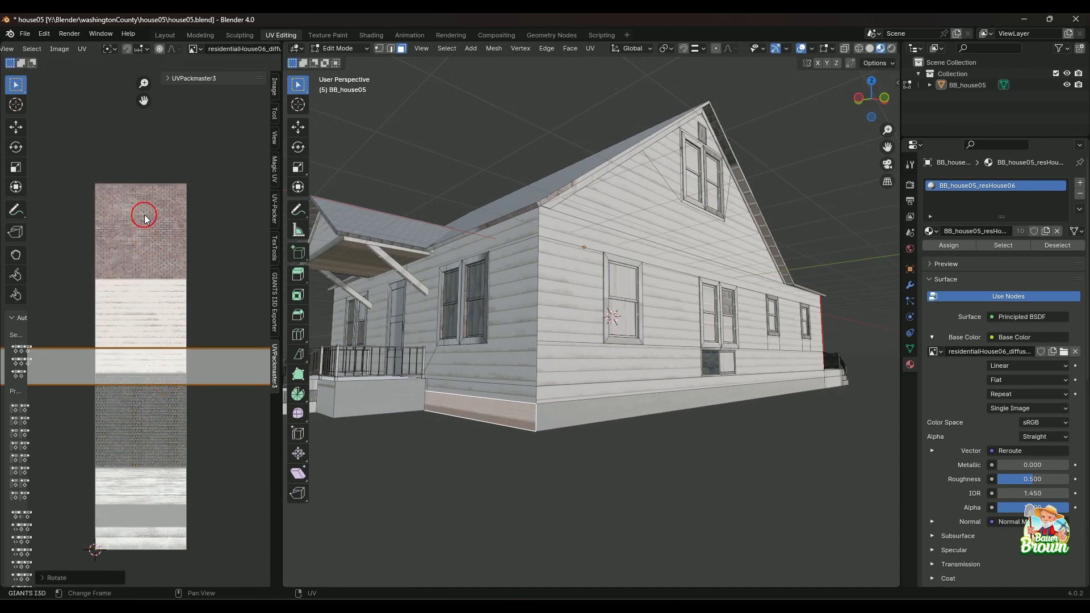
key(s)
click(129, 304)
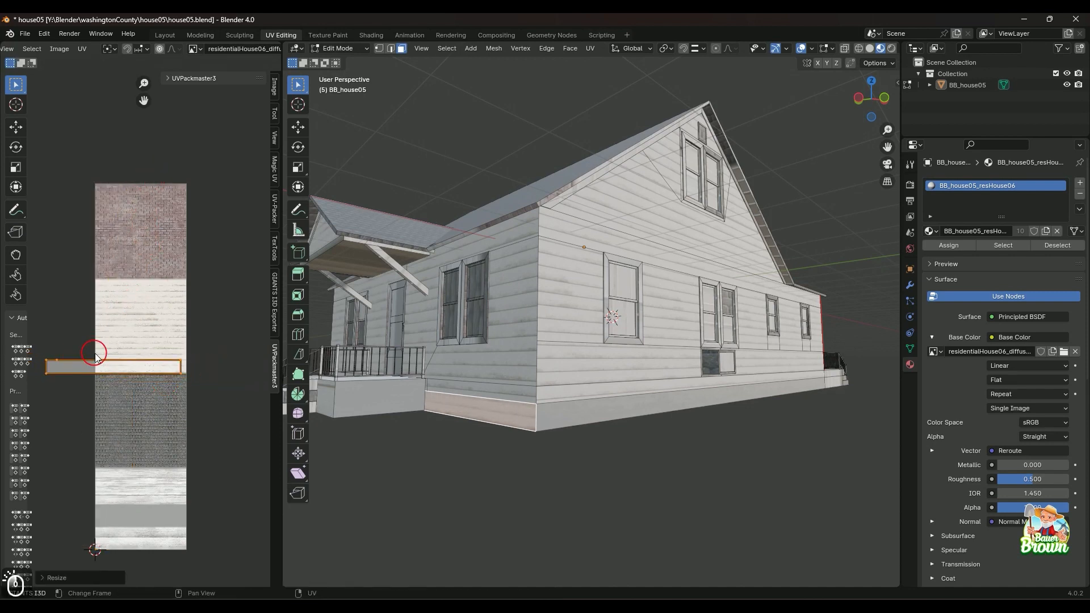
drag(97, 359, 130, 507)
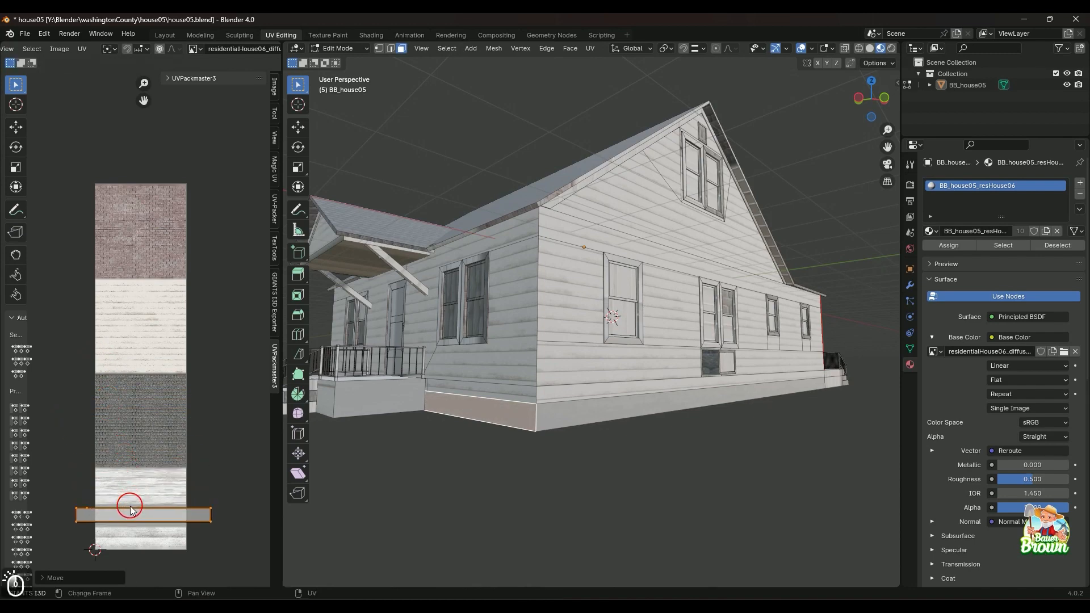
click(431, 504)
- Examine the retextured foundation and the siding from the front and gabled side of the house
middle_drag(431, 504, 471, 499)
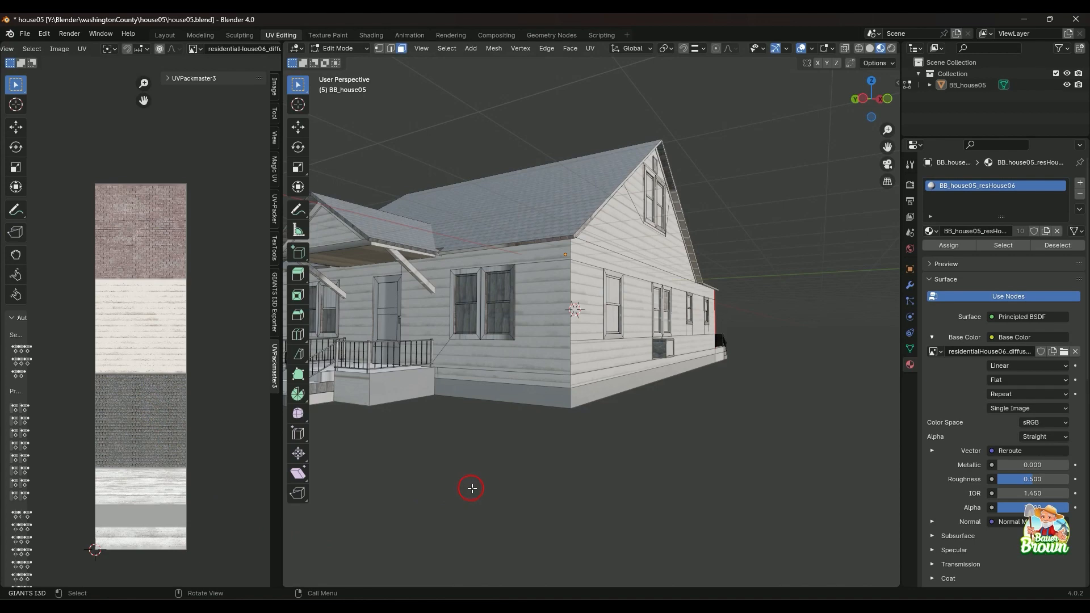
mouse_move(635, 426)
middle_down()
mouse_move(606, 448)
mouse_move(630, 457)
mouse_move(626, 442)
middle_up()
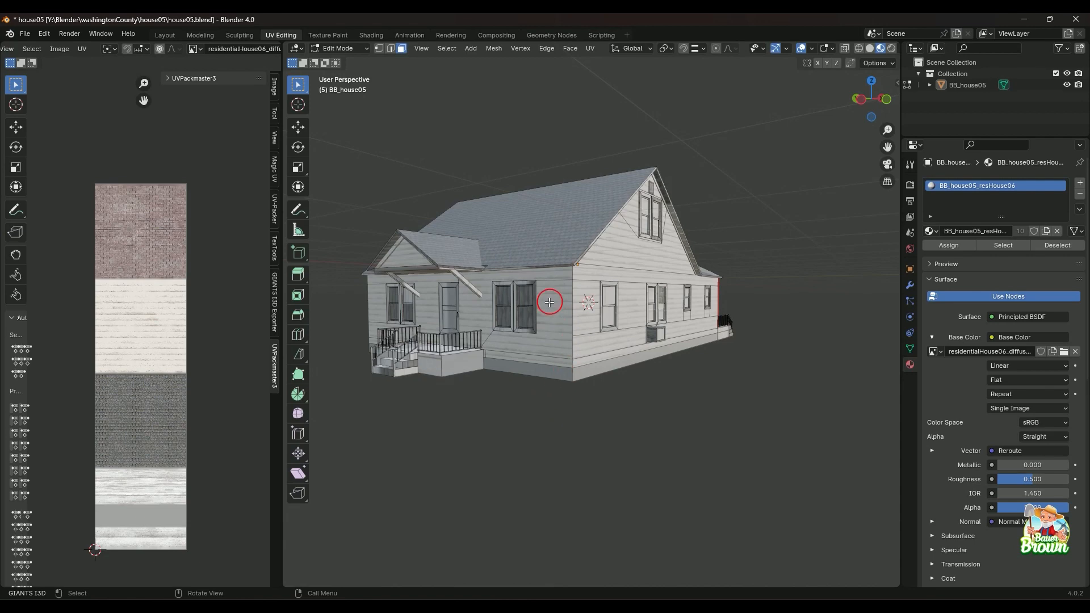
middle_drag(625, 389, 625, 411)
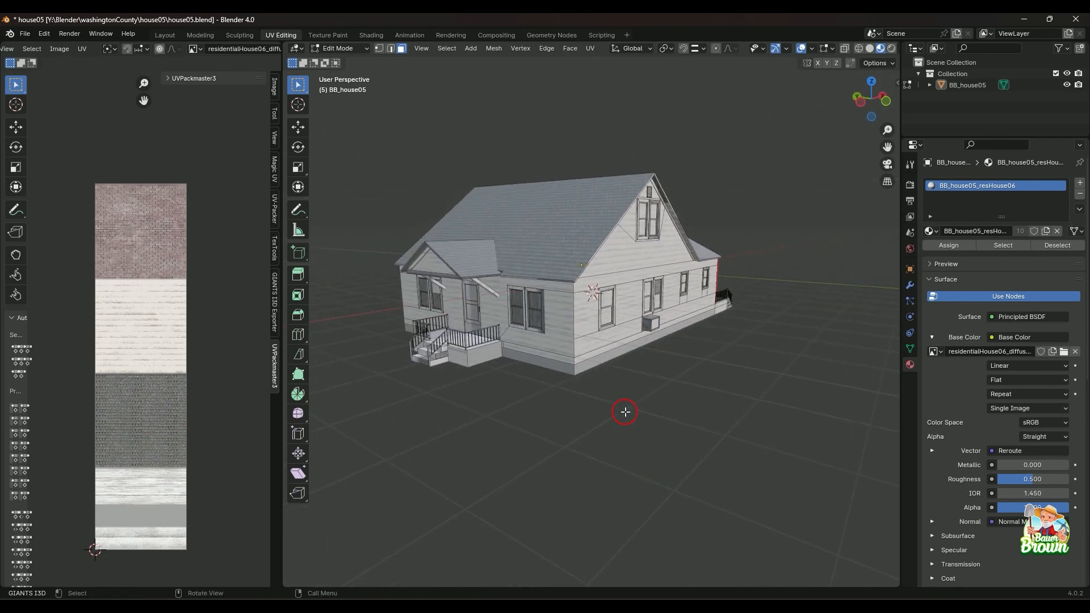
middle_drag(567, 461, 557, 414)
scroll(556, 414, up, 3)
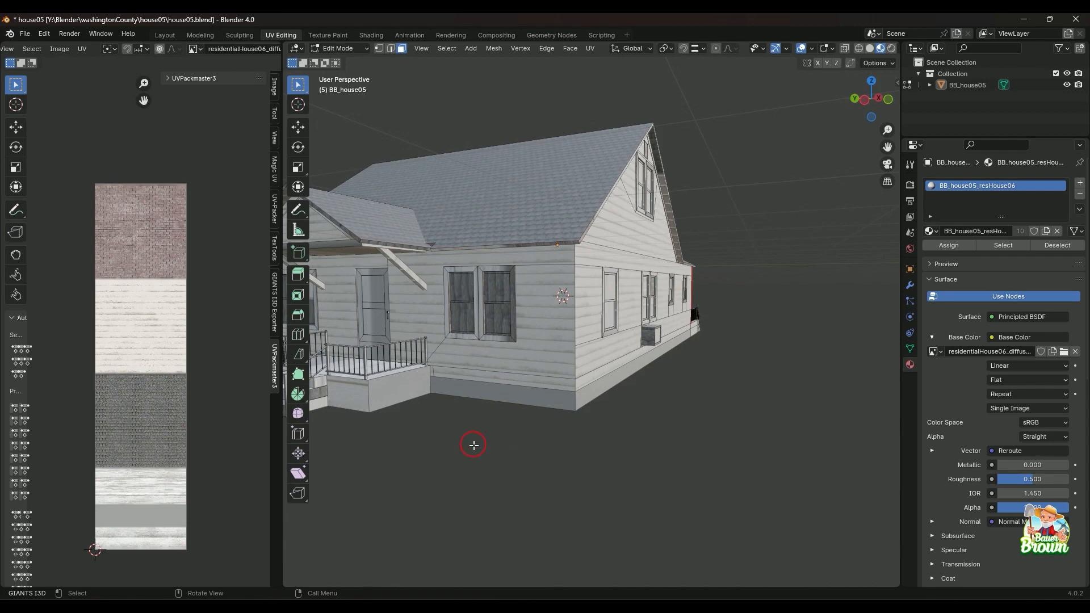
middle_drag(549, 391, 562, 441)
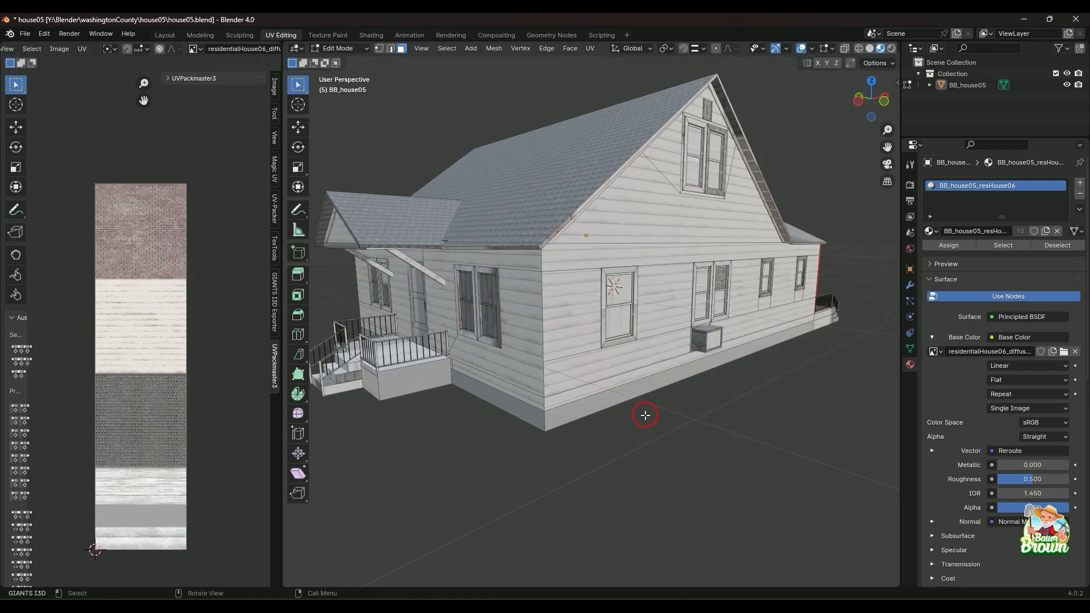
middle_drag(616, 443, 659, 438)
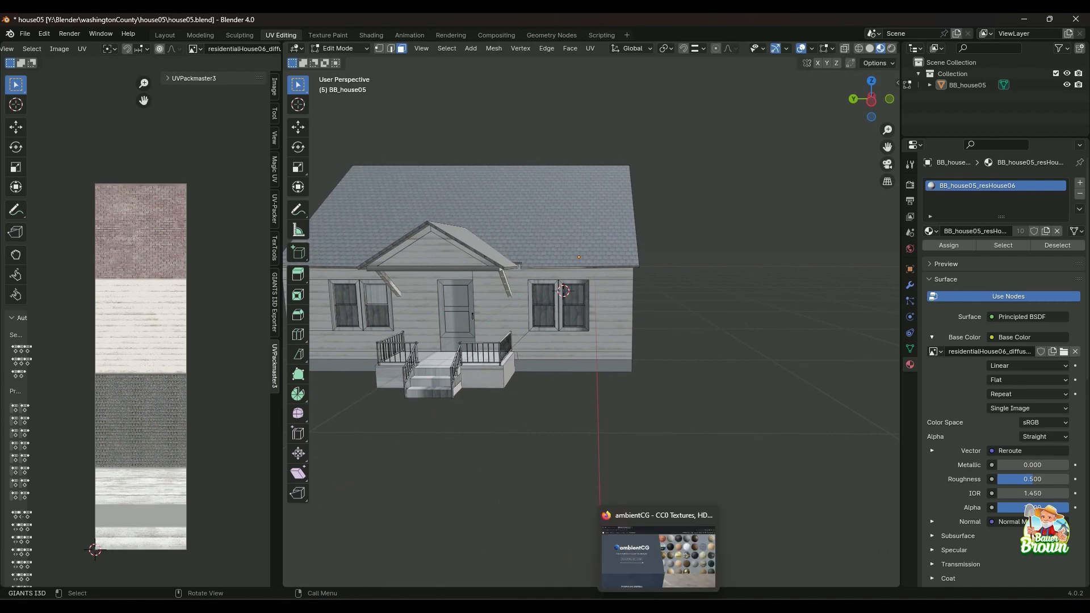
click(658, 606)
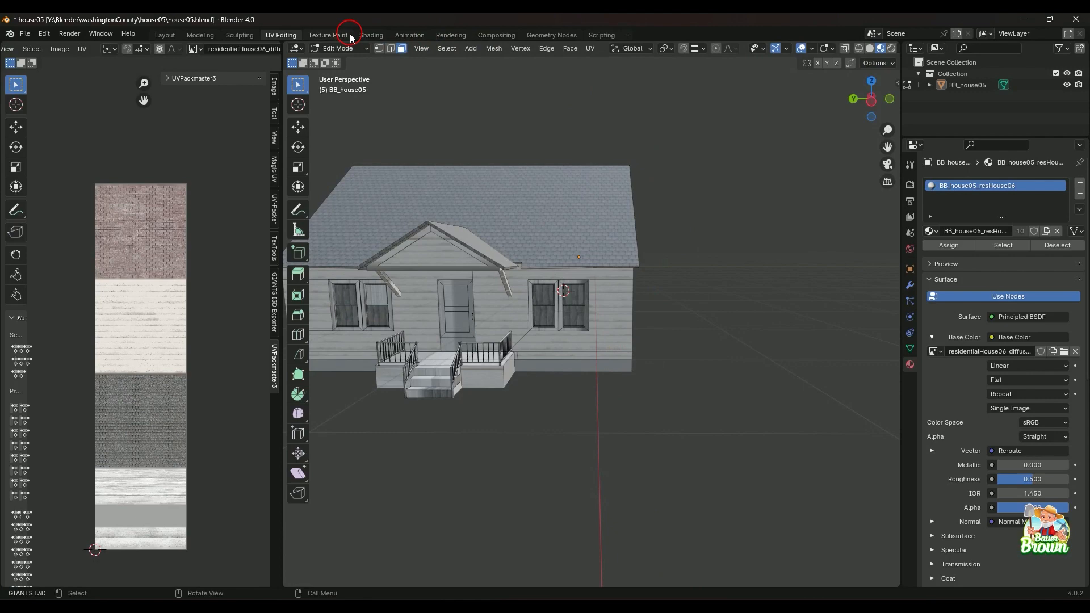
- Open the Shading workspace and inspect the house against the HDRI background from several angles
click(371, 37)
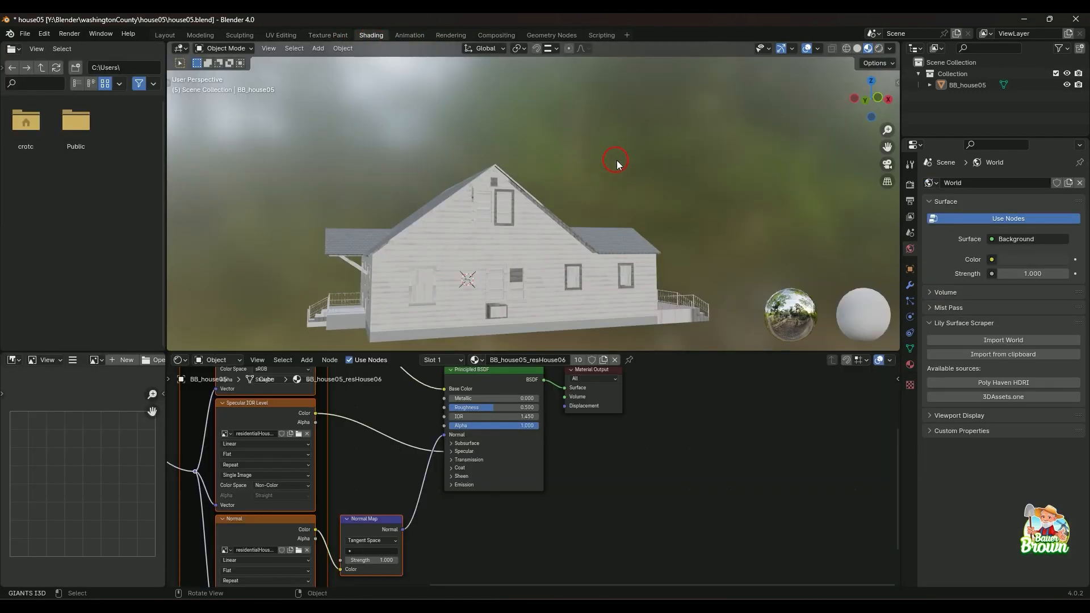
middle_drag(647, 163, 535, 171)
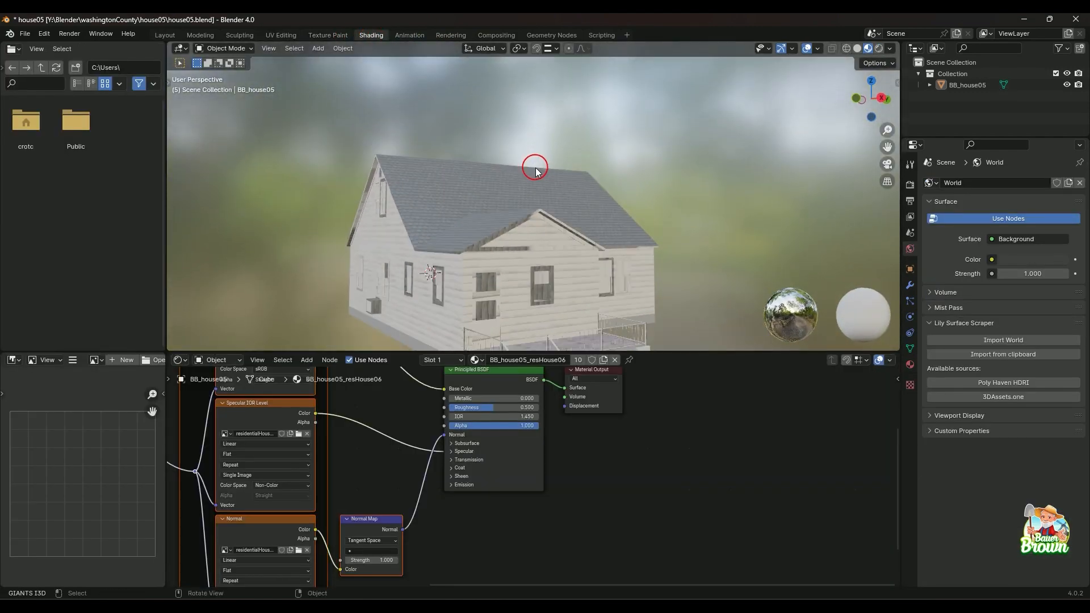
click(876, 63)
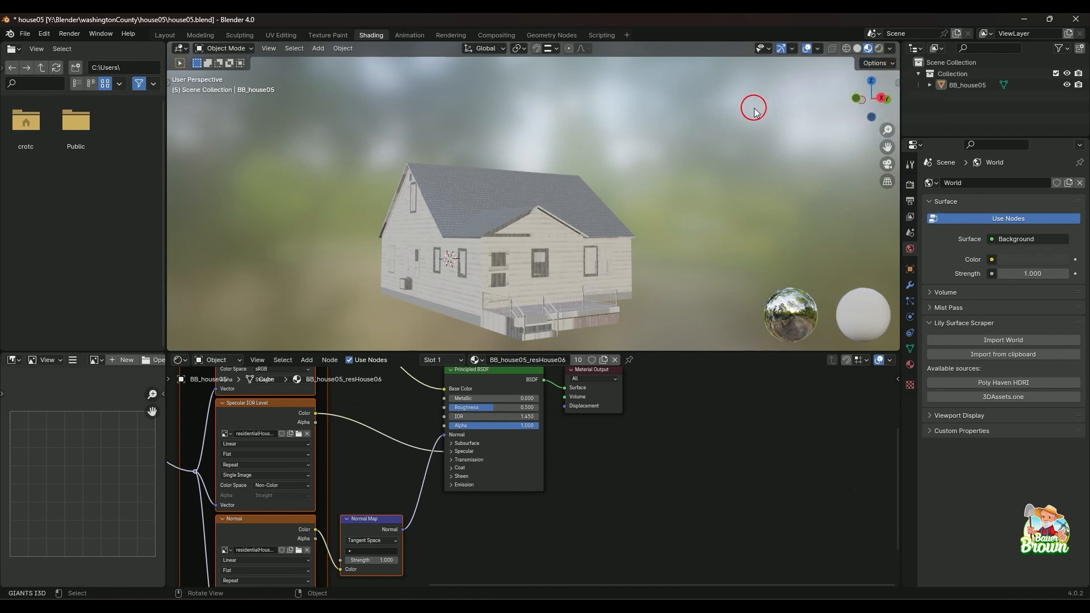
key(n)
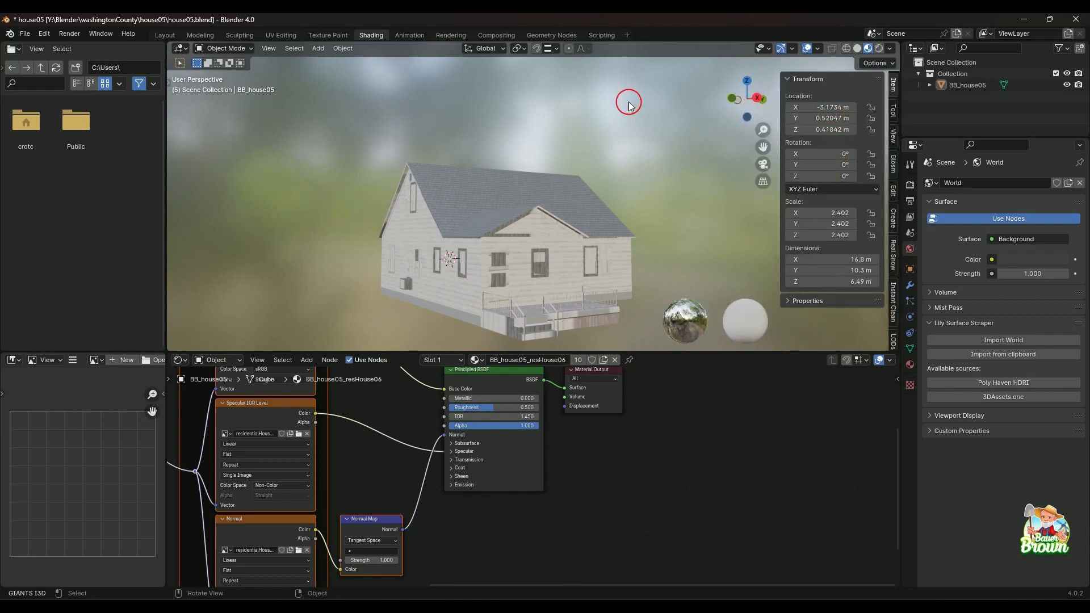
key(n)
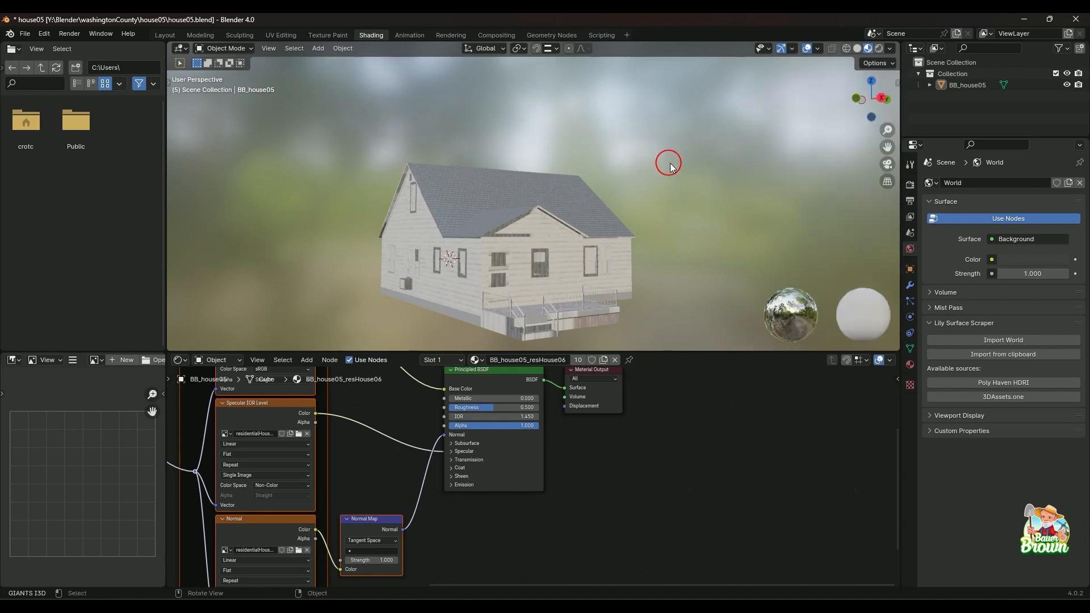
middle_drag(670, 166, 699, 205)
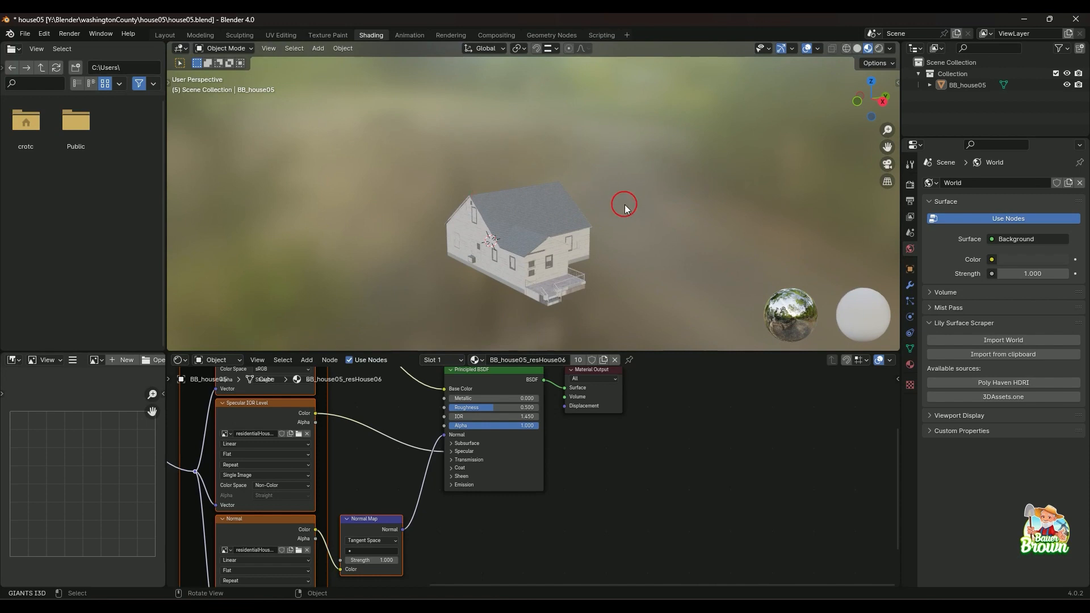
middle_drag(625, 205, 668, 177)
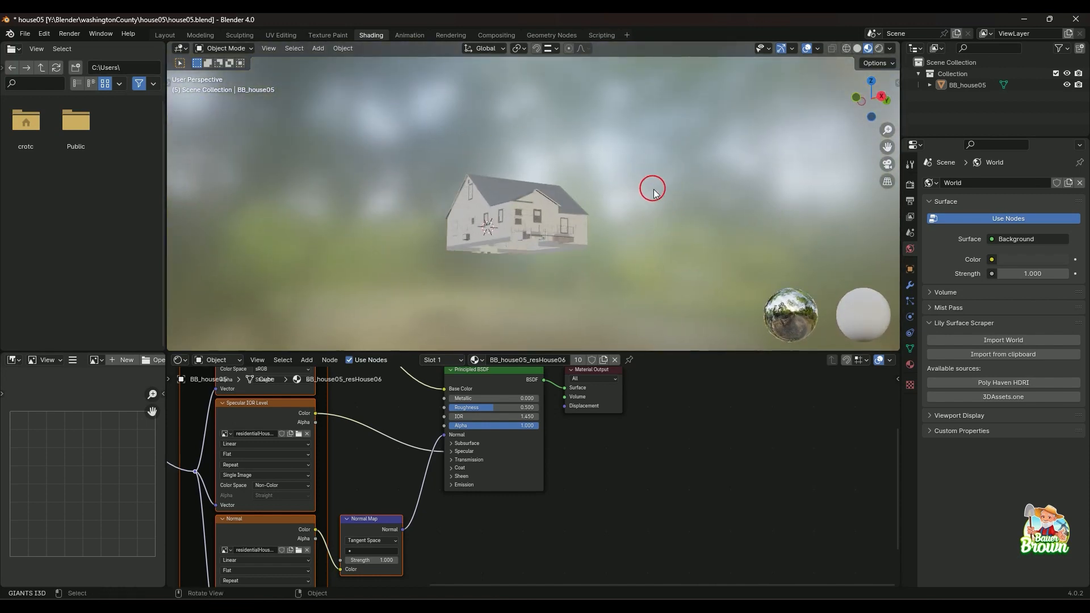
middle_drag(654, 190, 630, 242)
scroll(601, 270, up, 2)
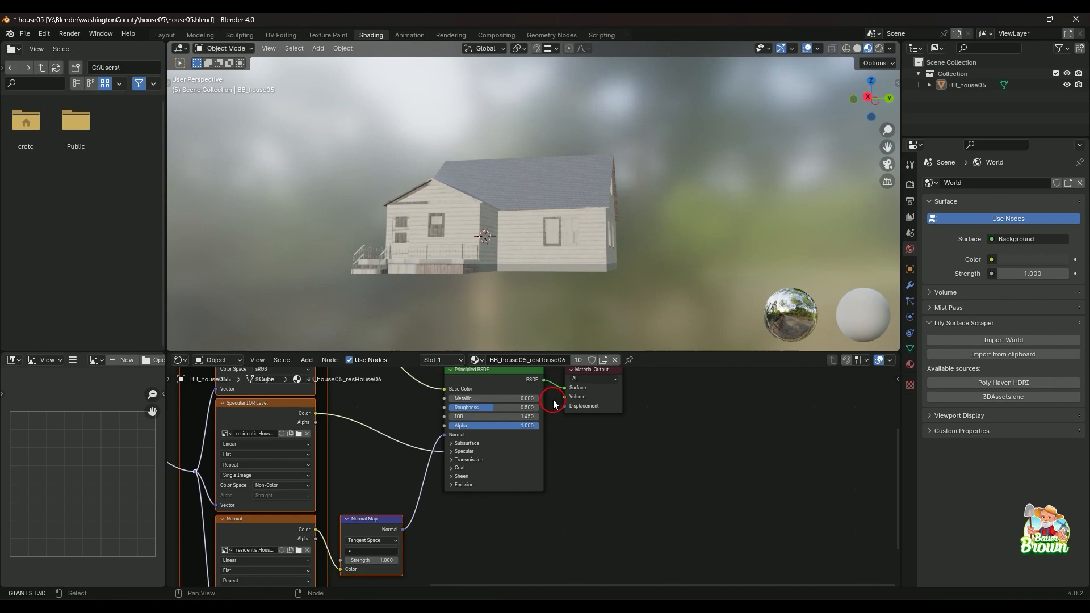
- Switch to the ambientCG website in Firefox and look through its 3D model assets
mouse_move(708, 606)
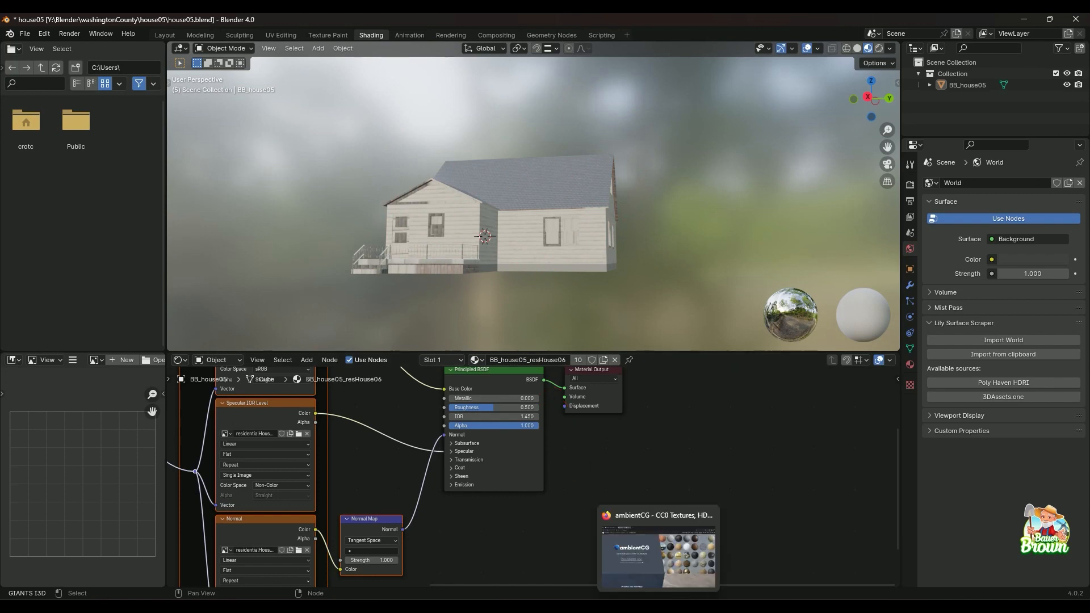
click(587, 490)
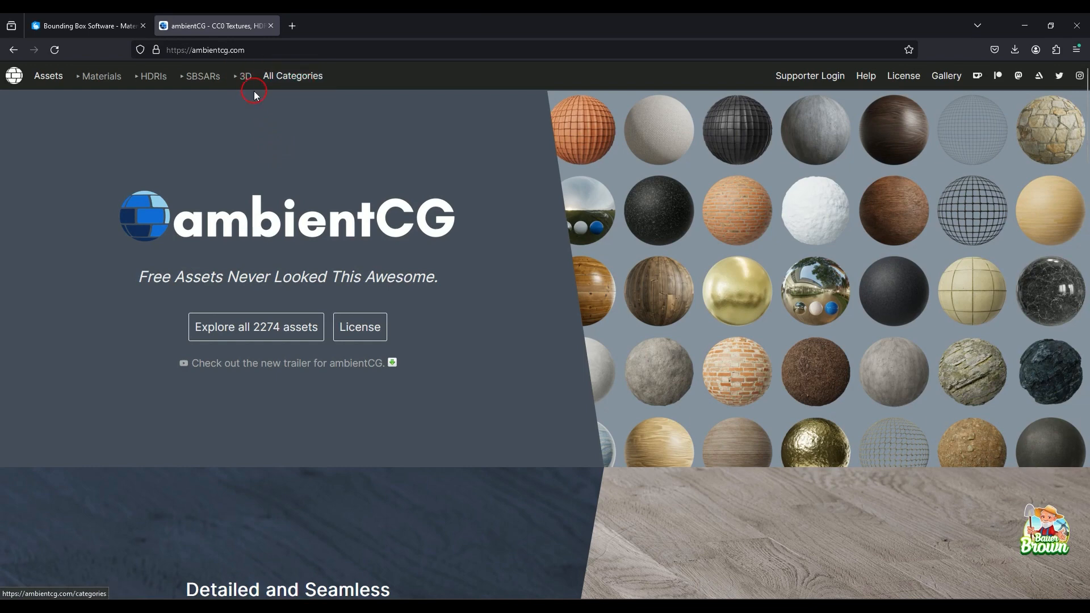
click(239, 83)
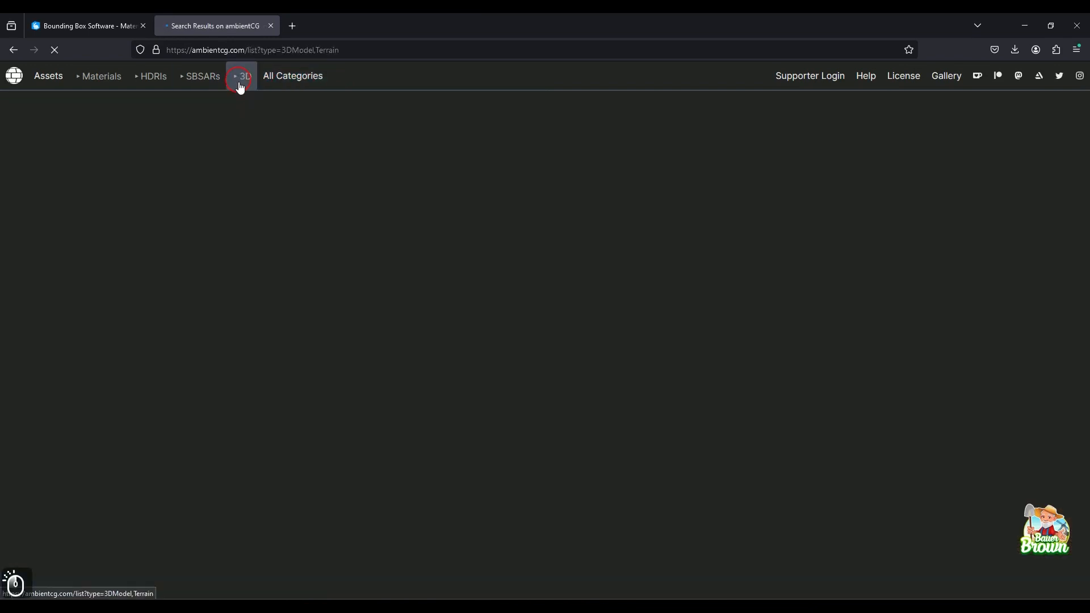
scroll(446, 302, down, 5)
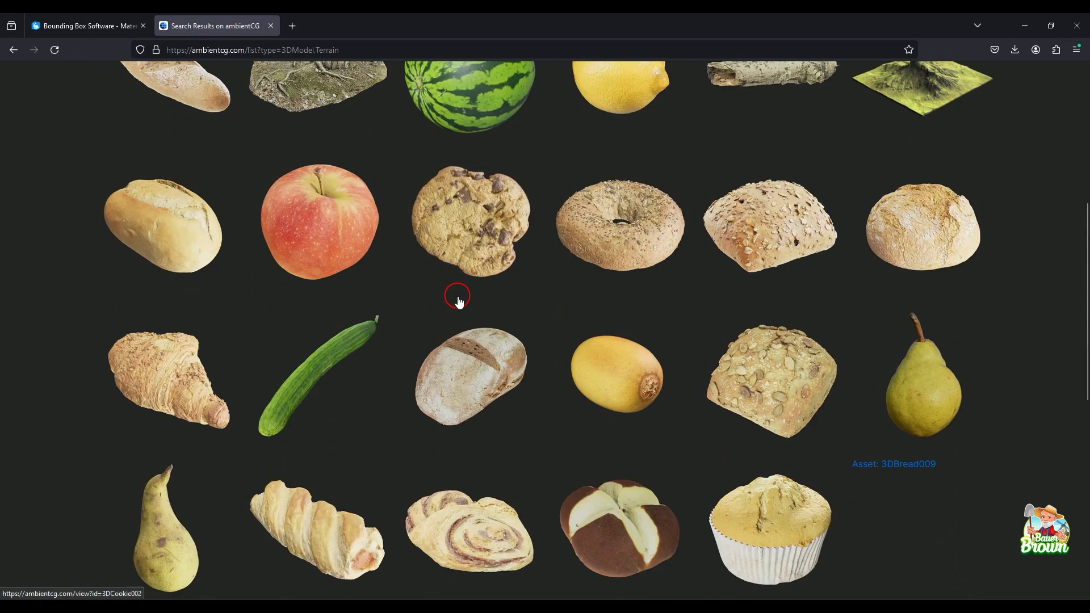
scroll(459, 301, up, 5)
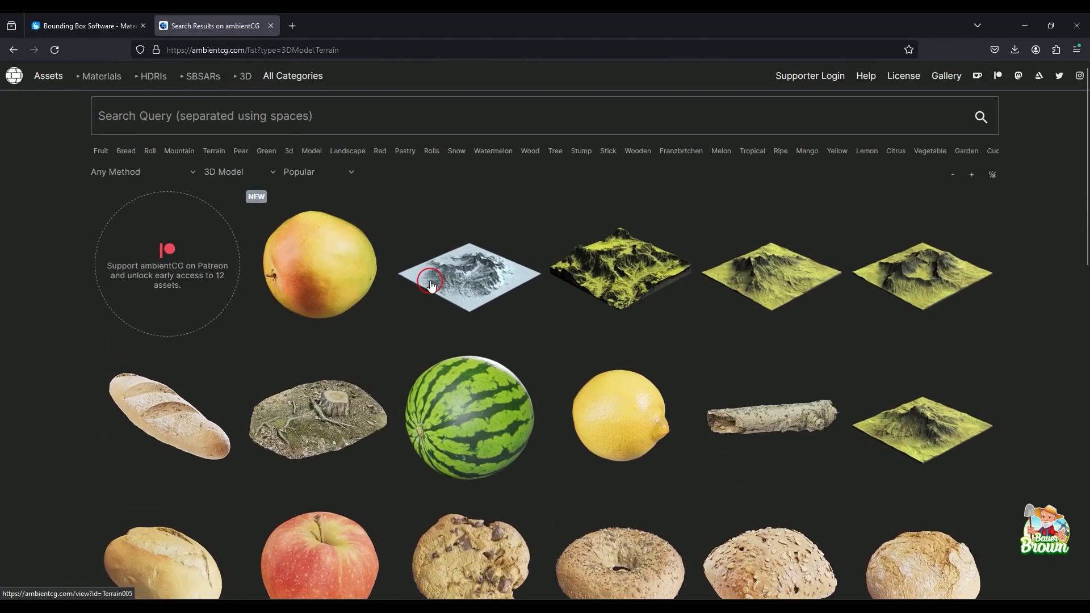
- Show ambientCG's PBR materials and browse through the available textures
click(94, 68)
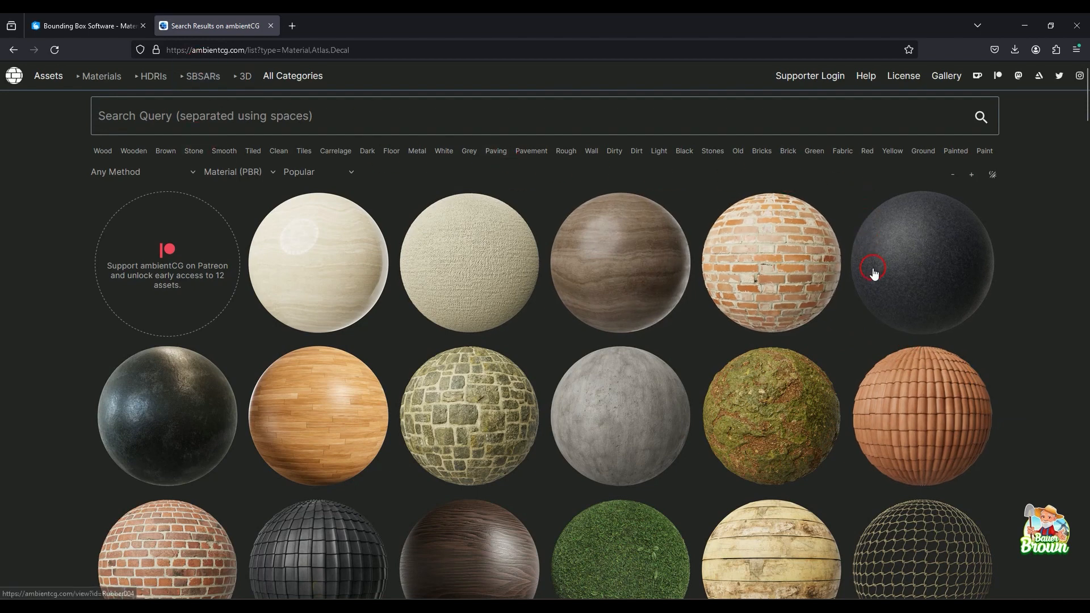
scroll(819, 417, down, 2)
scroll(820, 417, down, 6)
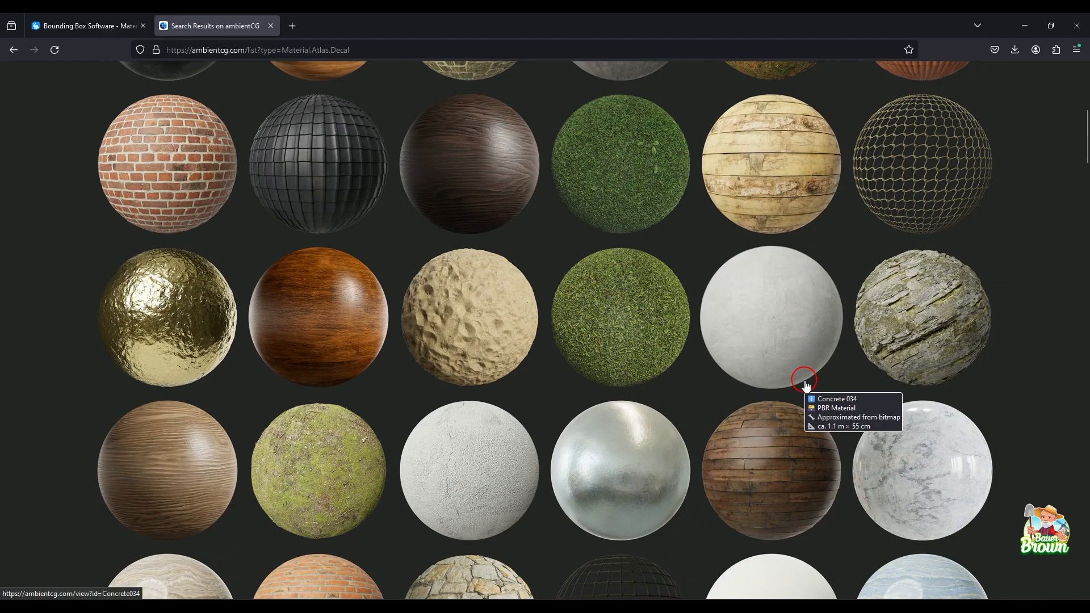
- Browse ambientCG's materials and open the beige irregular stone wall material, Bricks 075 A
scroll(806, 386, down, 3)
scroll(806, 386, up, 4)
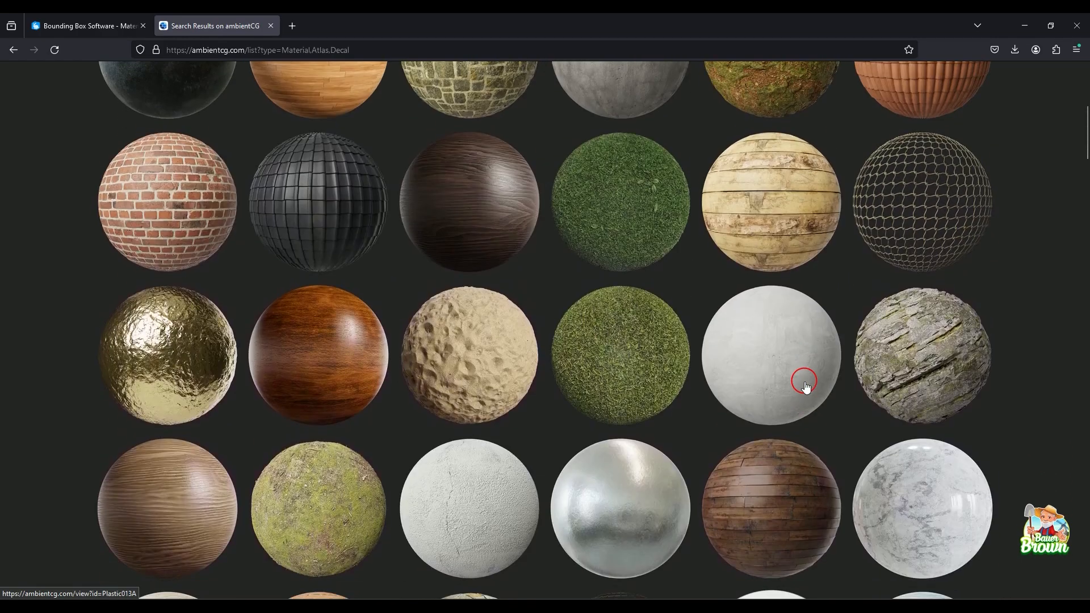
scroll(804, 384, down, 6)
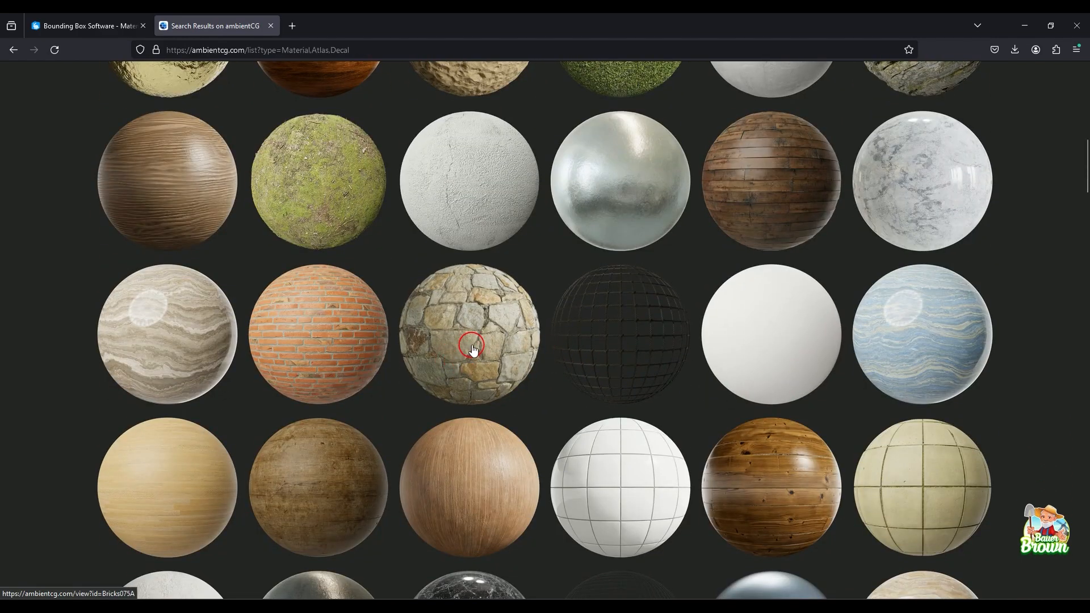
click(473, 350)
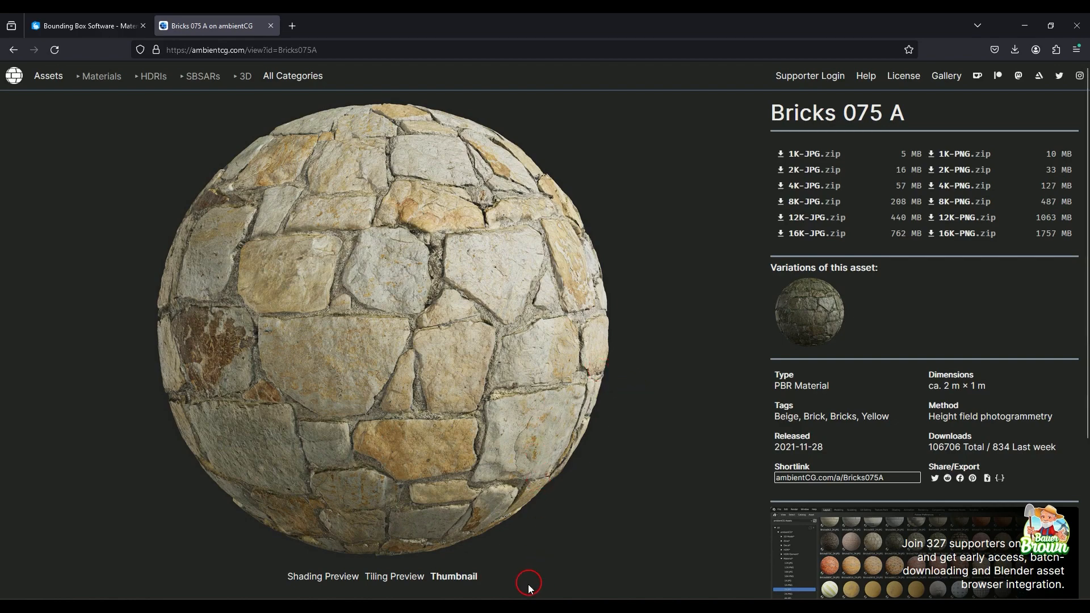
- Switch to GIANTS Editor and survey the Merrick County town from above, moving toward the houses along the main road
click(541, 605)
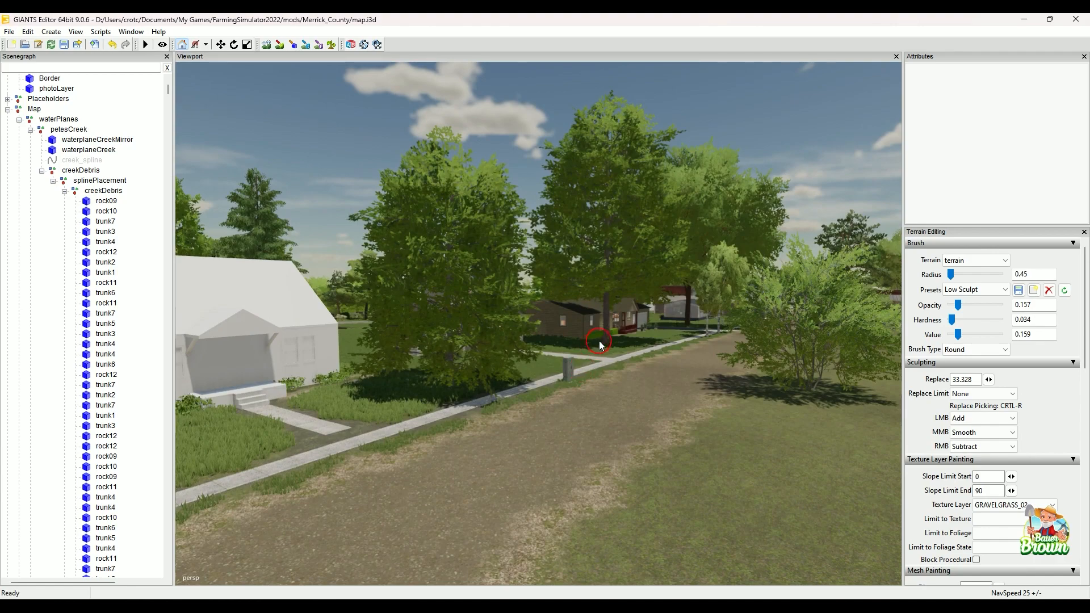
alt+middle_drag(638, 279, 552, 410)
alt+drag(552, 410, 558, 429)
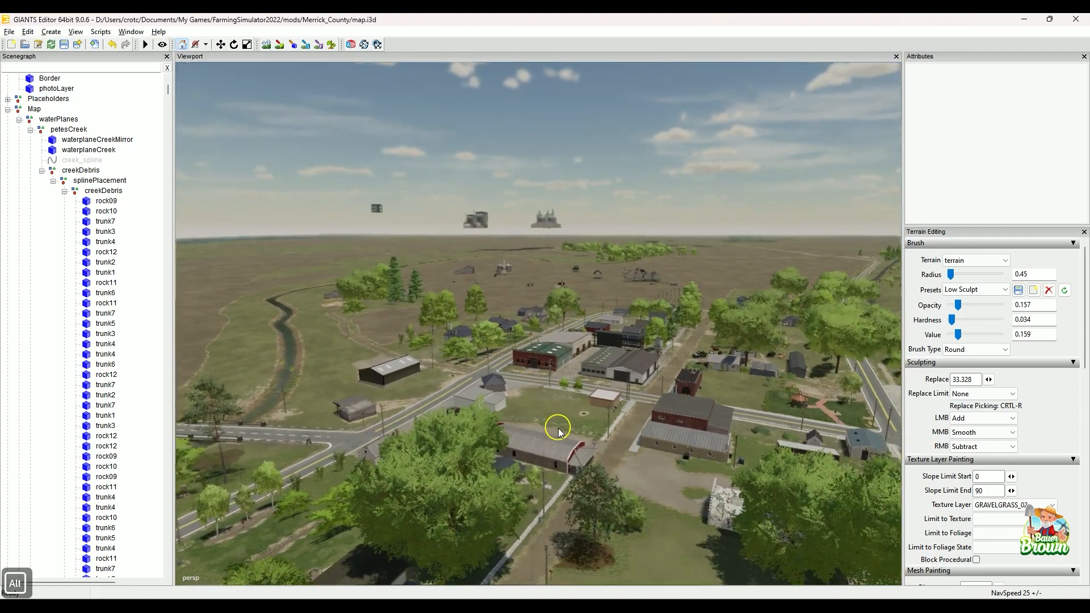
alt+scroll(559, 429, up, 5)
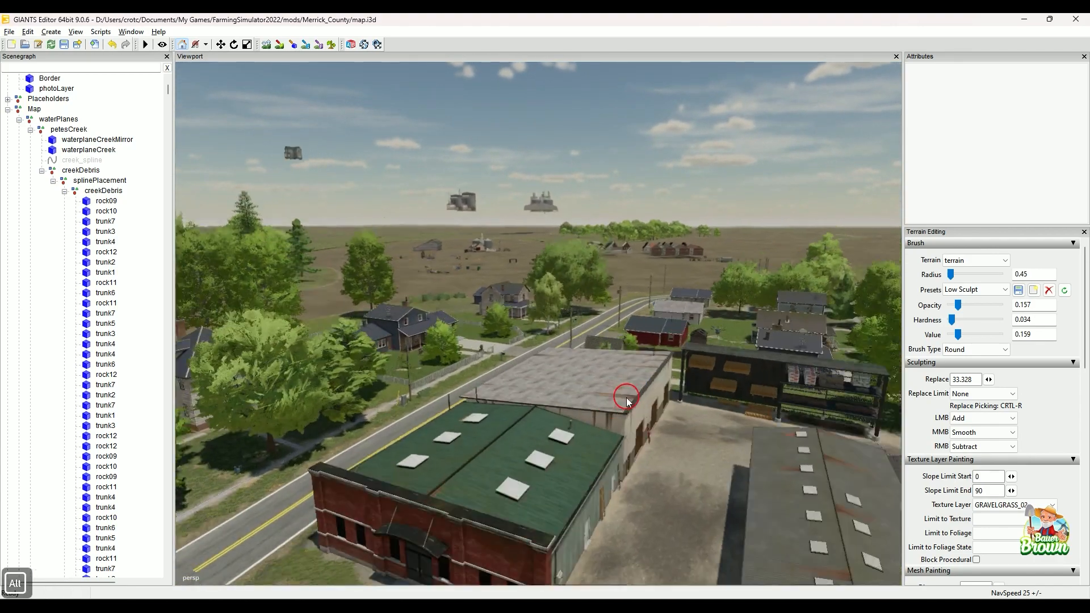
alt+drag(624, 396, 591, 378)
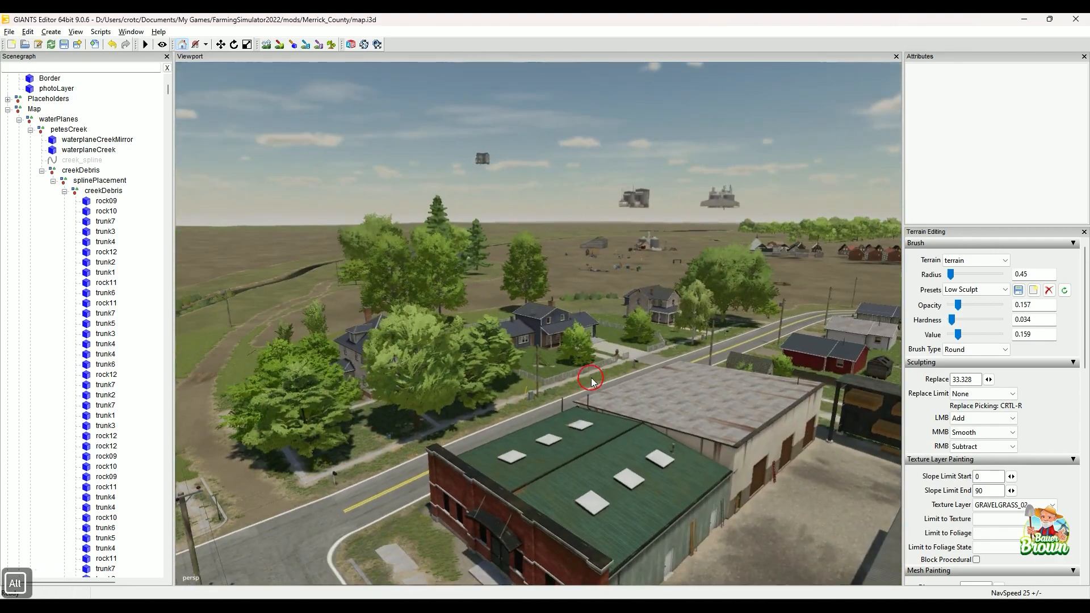
alt+middle_drag(527, 389, 500, 397)
alt+scroll(564, 397, up, 3)
alt+drag(564, 397, 548, 414)
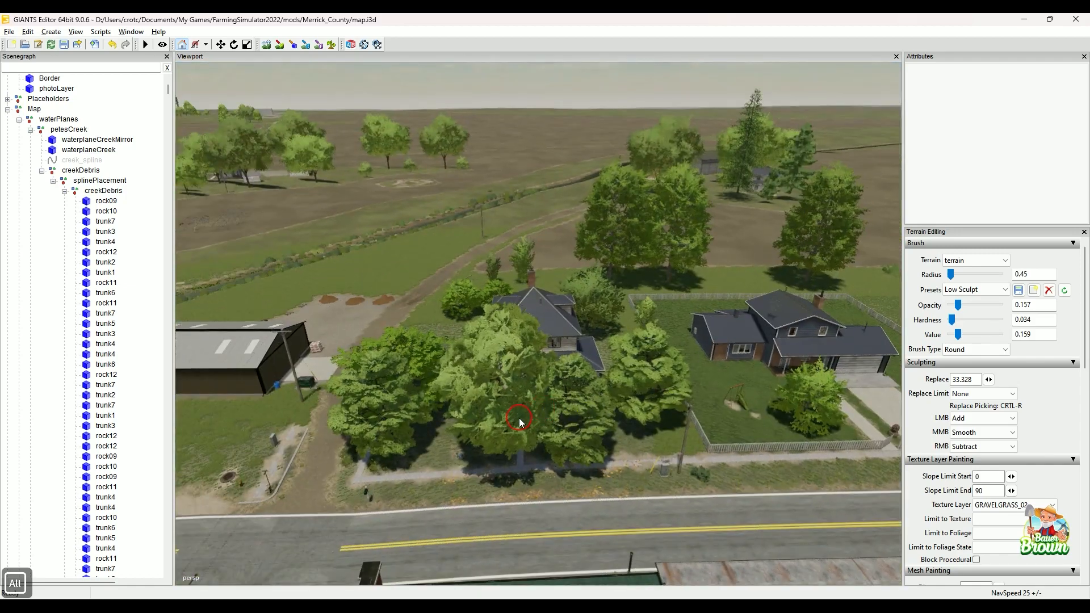
- Examine the front of the blue-sided house with the covered porch and garage up close
alt+middle_drag(518, 418, 456, 407)
alt+scroll(456, 407, up, 2)
alt+drag(456, 406, 475, 407)
alt+scroll(520, 346, up, 3)
alt+drag(519, 345, 460, 366)
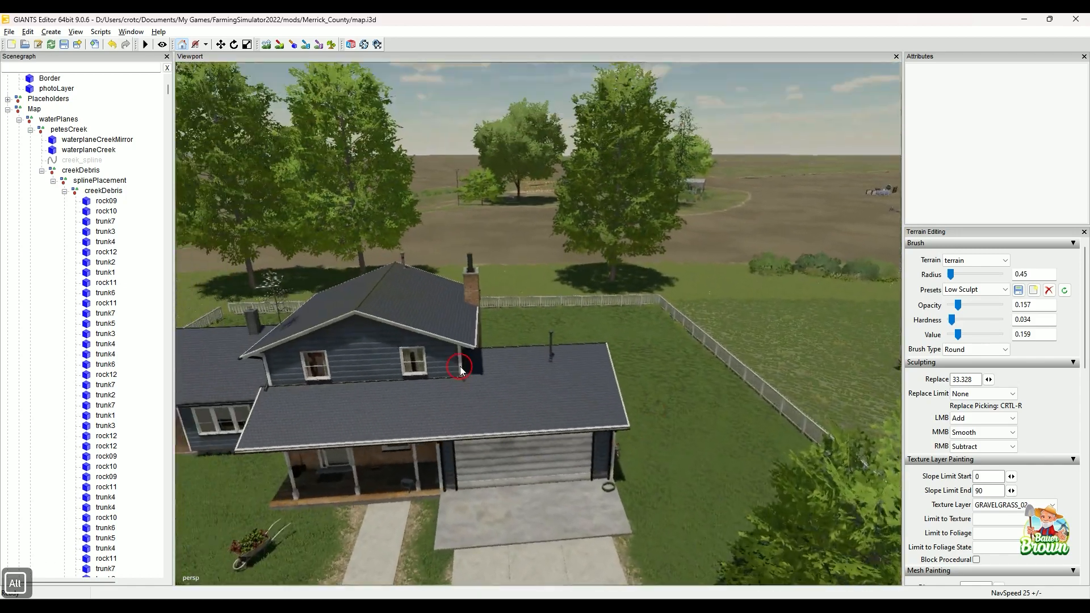
alt+middle_drag(459, 366, 460, 336)
alt+scroll(453, 331, down, 1)
alt+drag(461, 336, 457, 384)
alt+scroll(445, 333, up, 4)
alt+scroll(474, 385, down, 3)
alt+scroll(474, 385, up, 1)
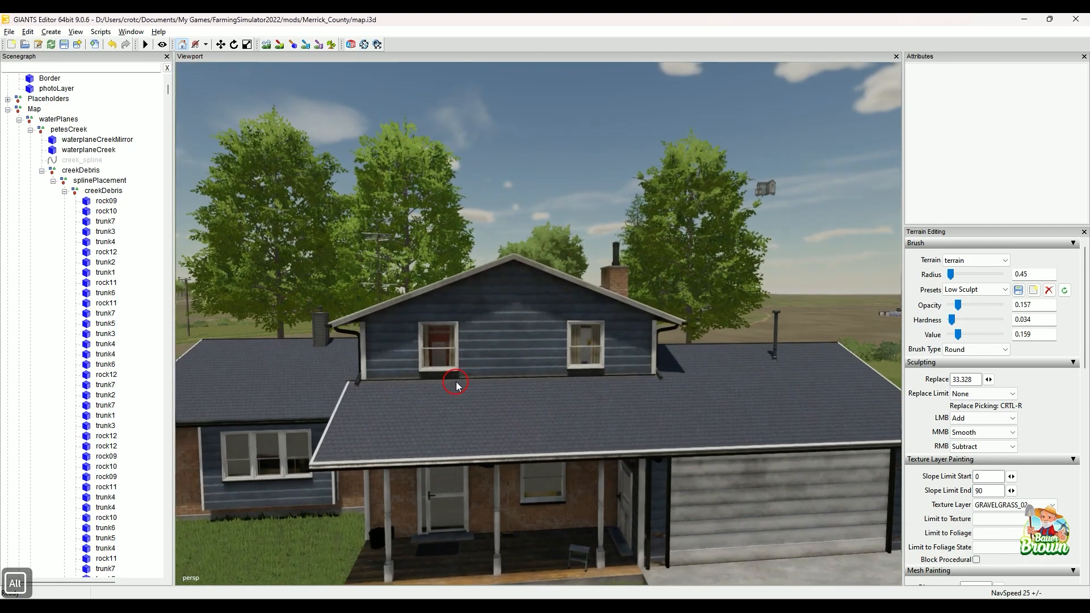
- Display the material settings for the mesh inside residentialHouse01's LOD0 group
click(496, 345)
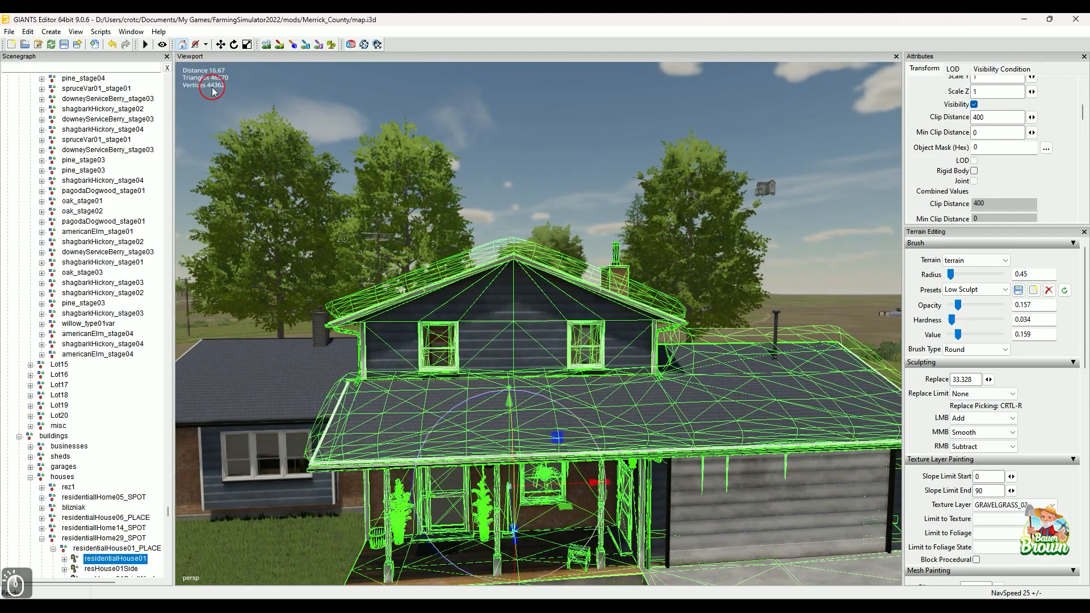
click(131, 32)
click(159, 169)
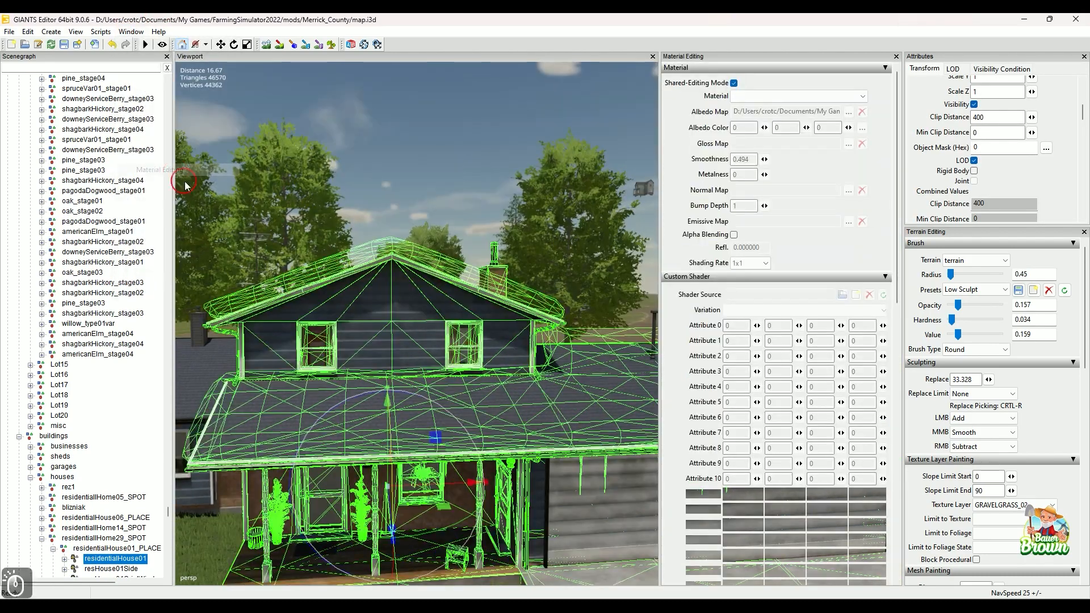
scroll(80, 466, down, 3)
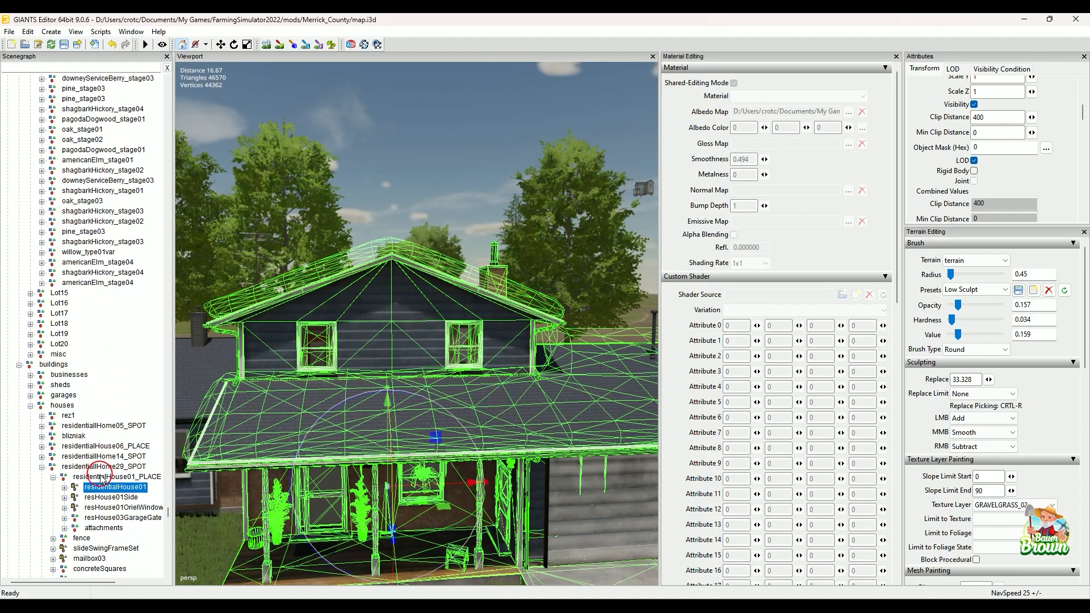
click(64, 477)
scroll(94, 472, down, 1)
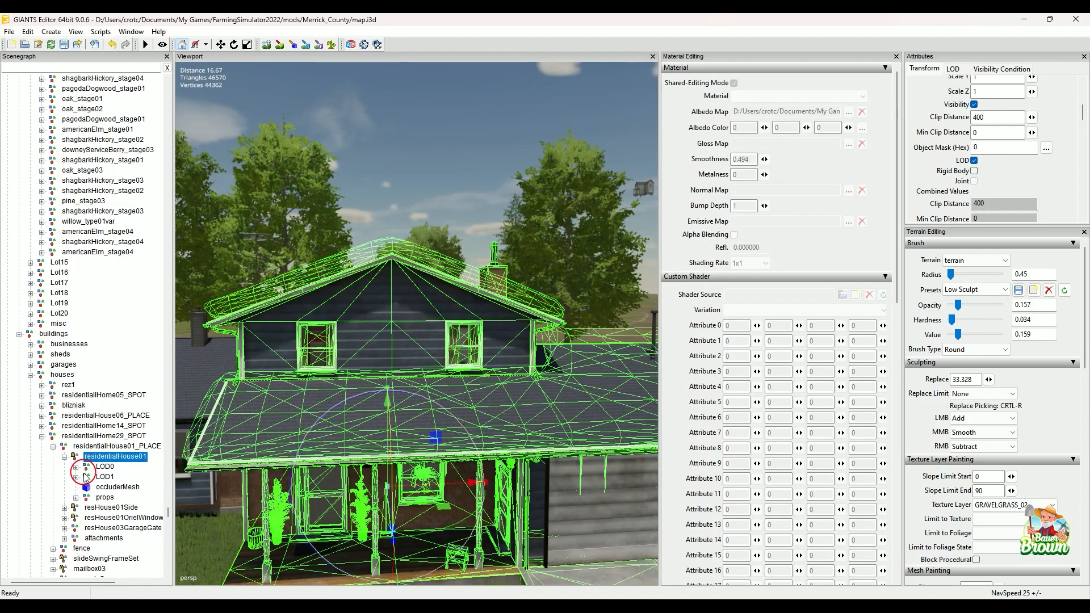
click(98, 468)
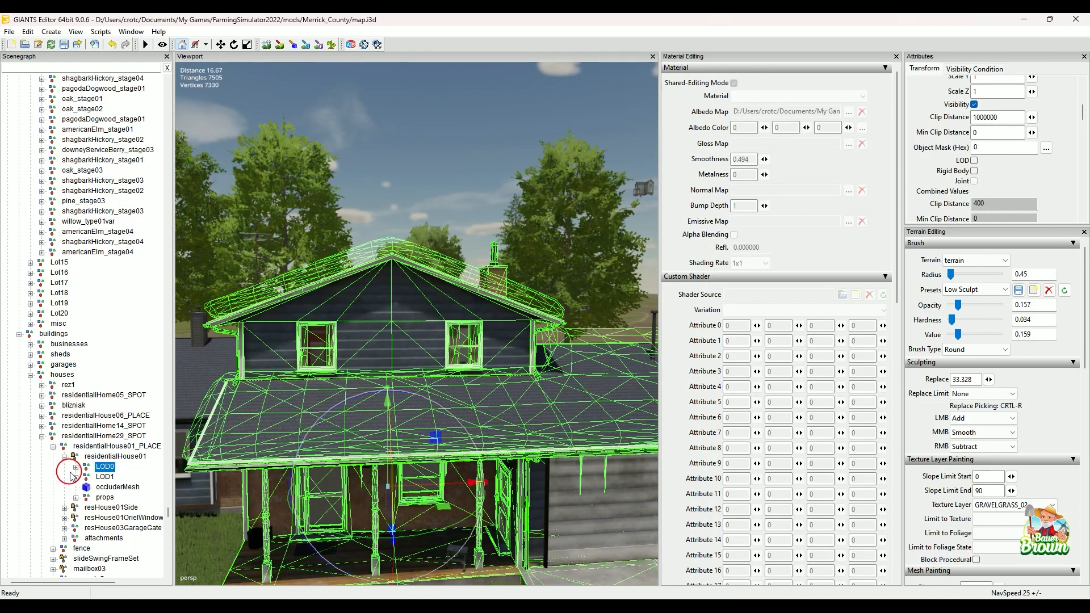
click(76, 467)
click(113, 477)
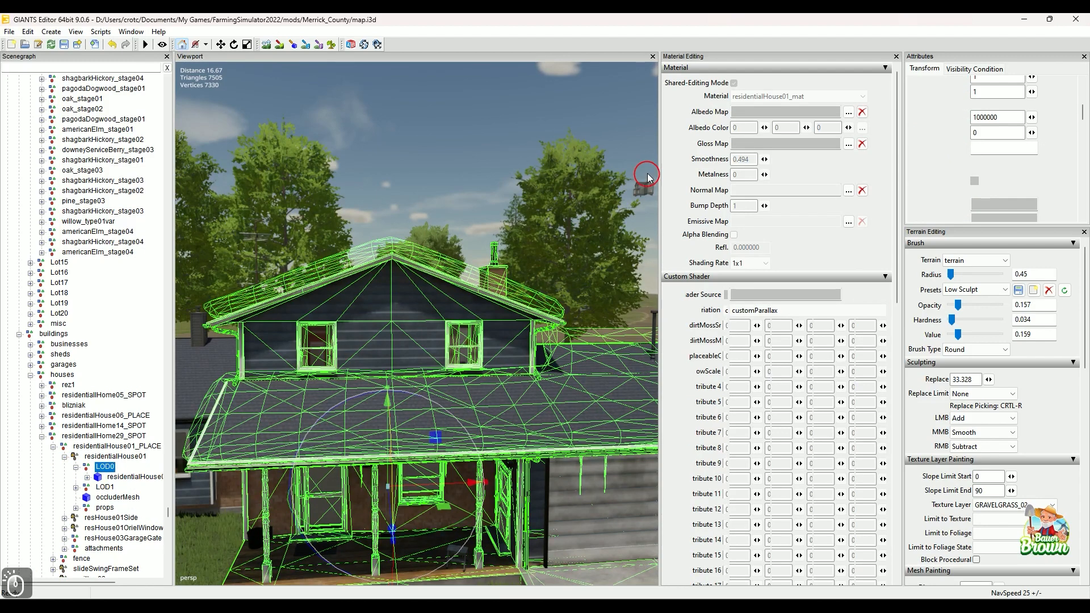
- Inspect the albedo texture of residentialHouse01_mat, then close the texture preview and the material settings
click(848, 112)
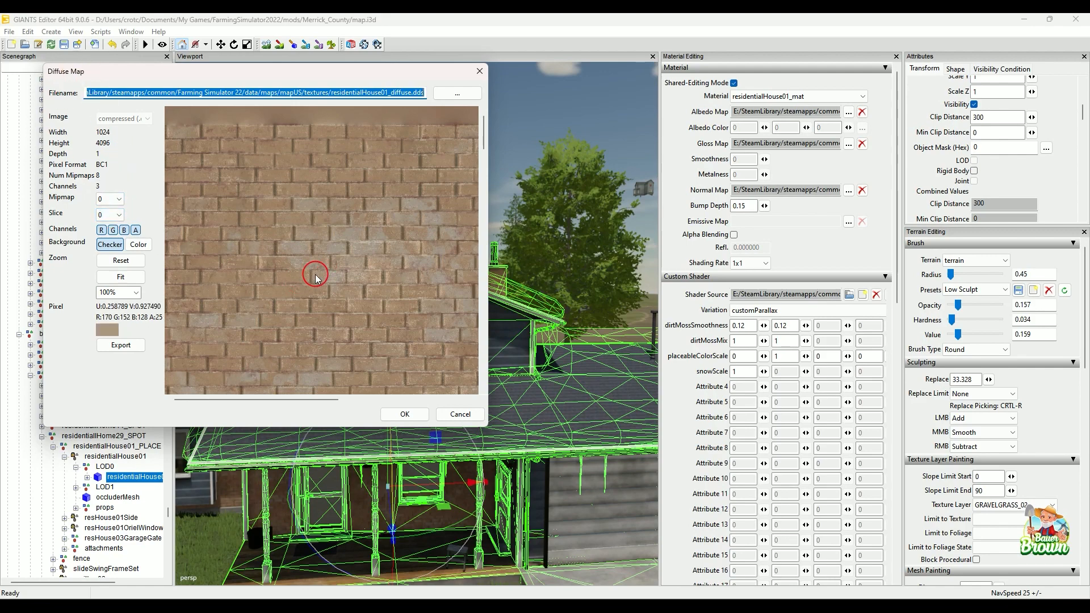
click(480, 72)
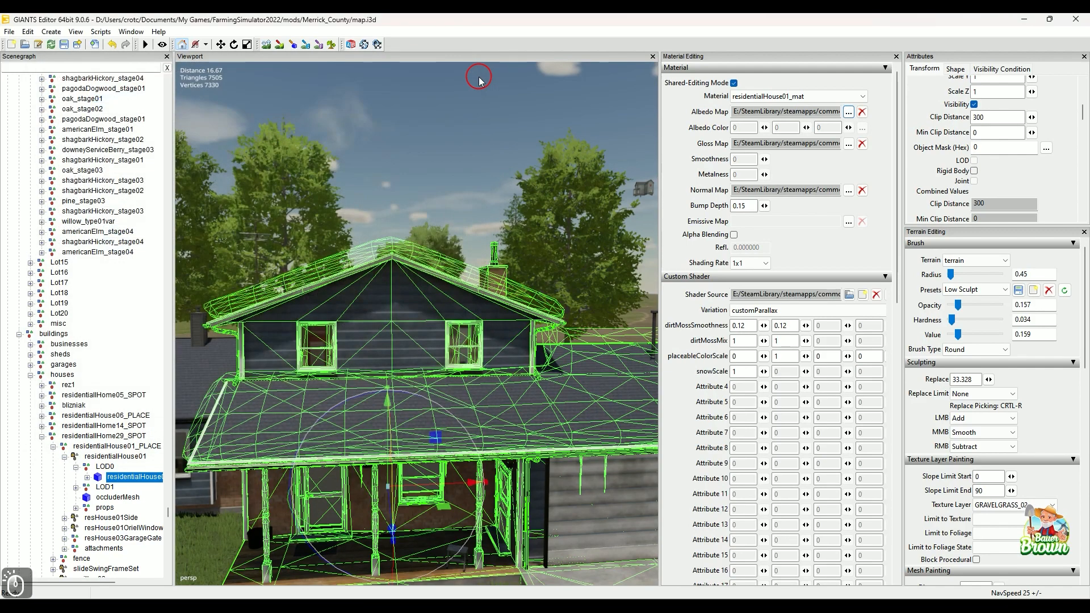
click(895, 57)
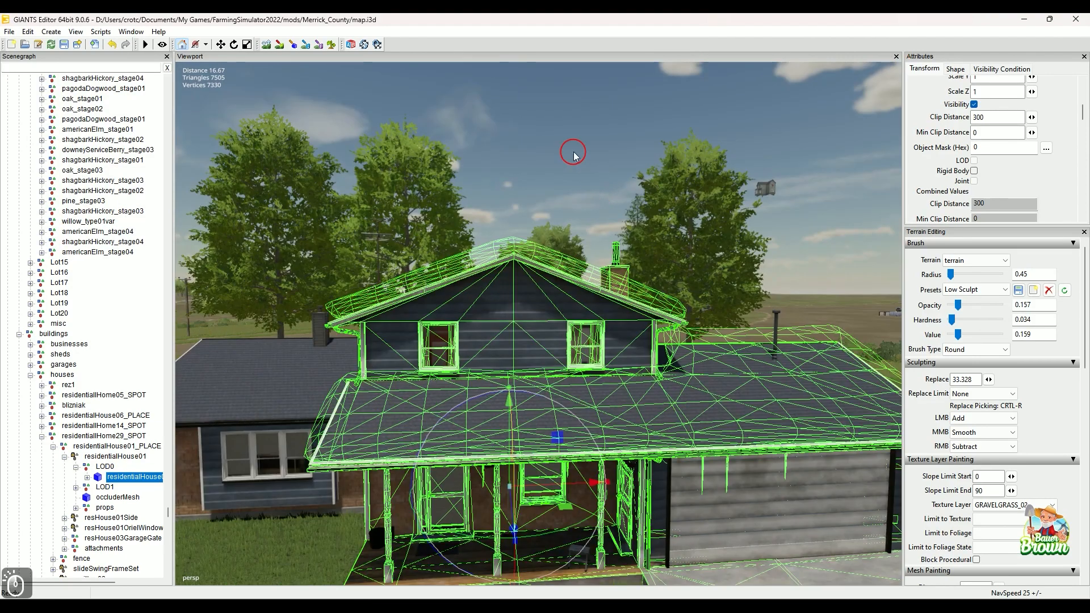
click(567, 127)
alt+right_drag(565, 127, 559, 206)
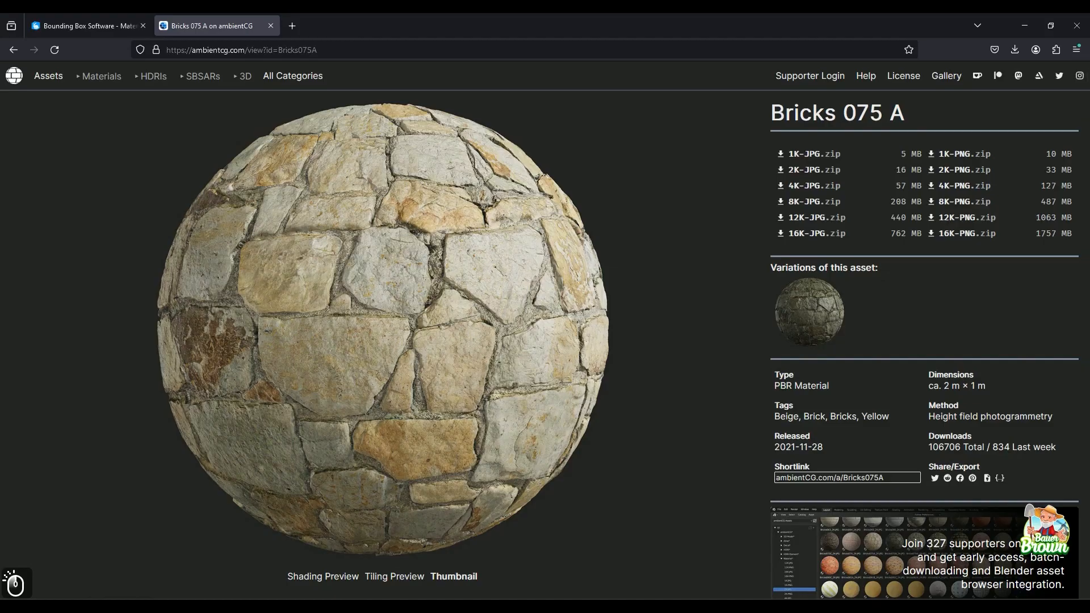
- Return to GIANTS Editor and inspect the long brick-and-stucco buildings from the front and gable end
click(588, 458)
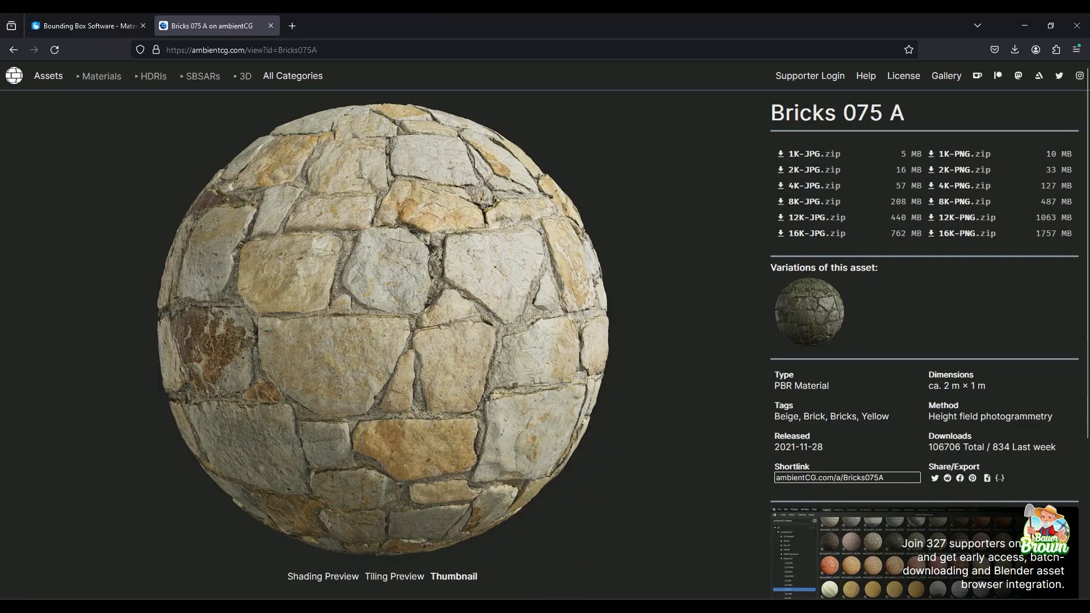
key(alt+Tab)
alt+middle_drag(525, 550, 564, 376)
alt+drag(564, 376, 498, 389)
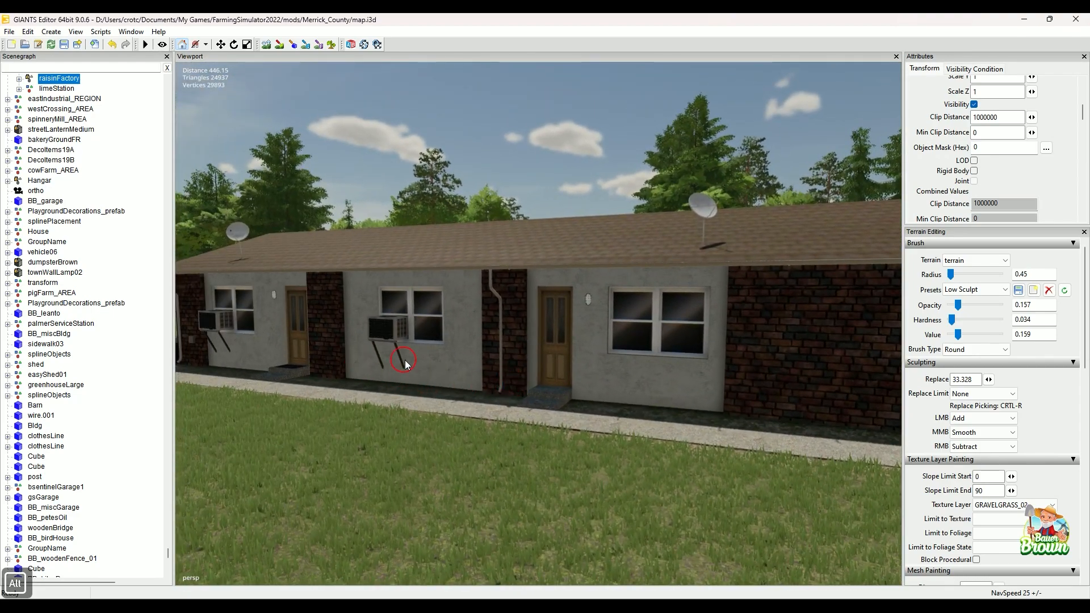
alt+drag(404, 360, 550, 441)
alt+drag(568, 443, 649, 430)
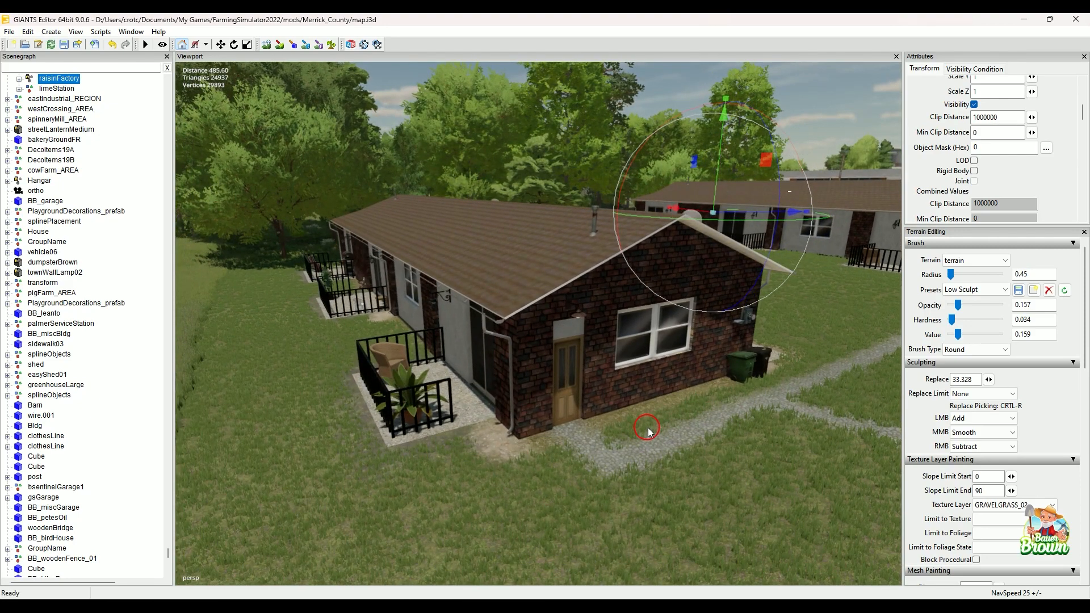
alt+drag(649, 430, 516, 401)
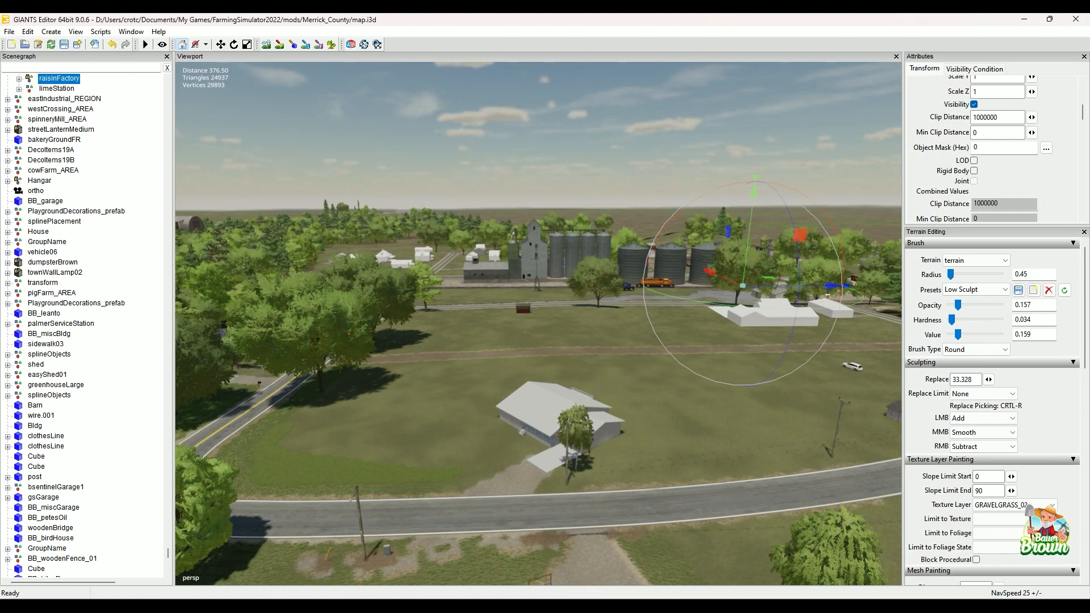
- Switch back to ambientCG in Firefox and download Bricks 075 A as the 1K-PNG archive
key(alt+Tab)
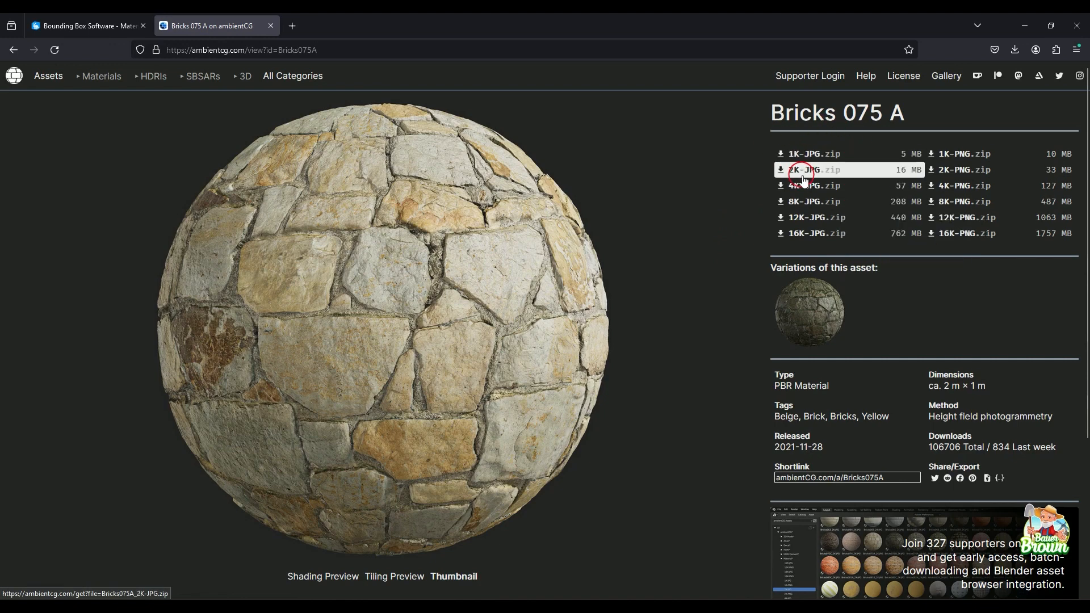
mouse_move(799, 230)
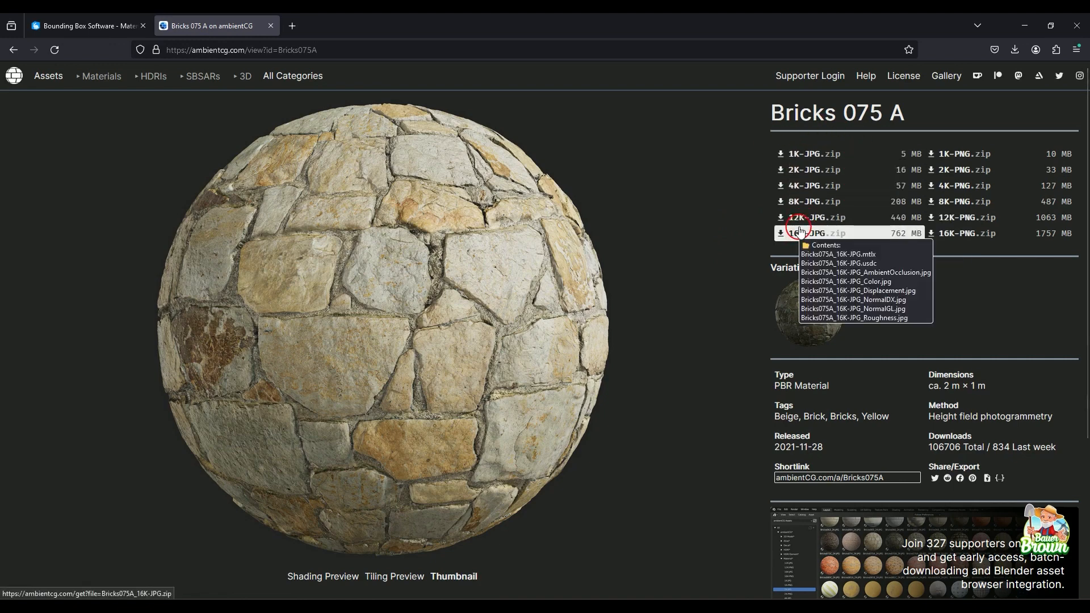
click(986, 159)
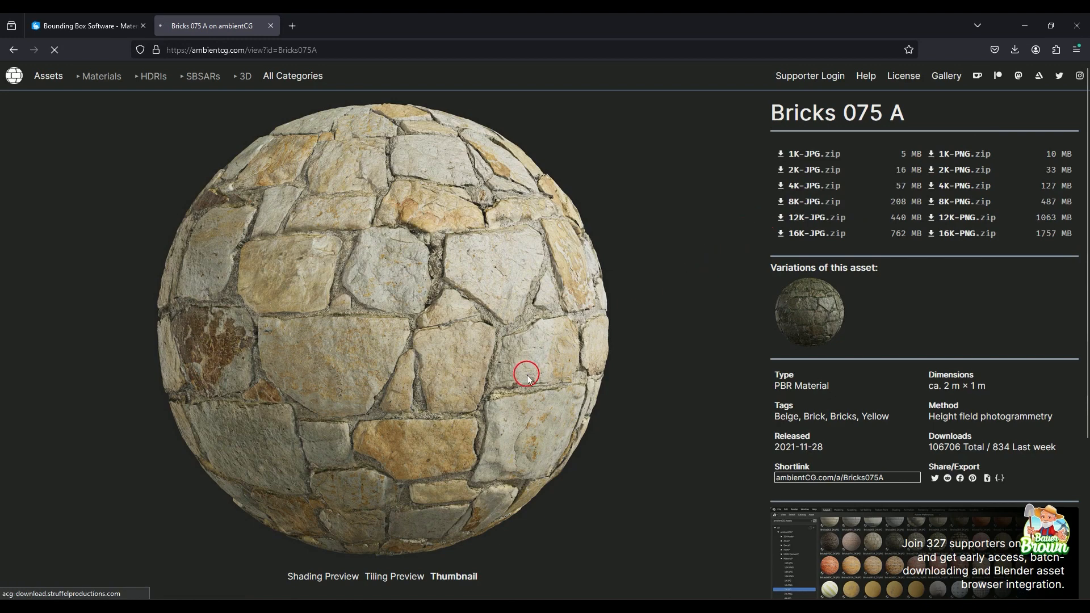
mouse_move(959, 159)
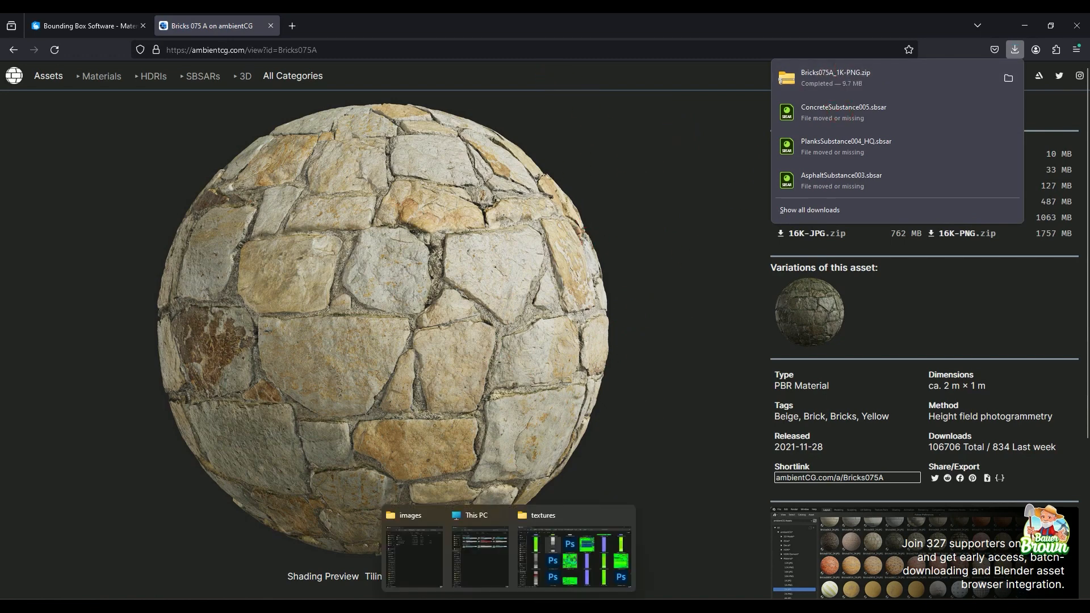
- Move the Bricks075A_1K-PNG archive from Downloads to the 3D Assets folder on drive Y
click(1009, 79)
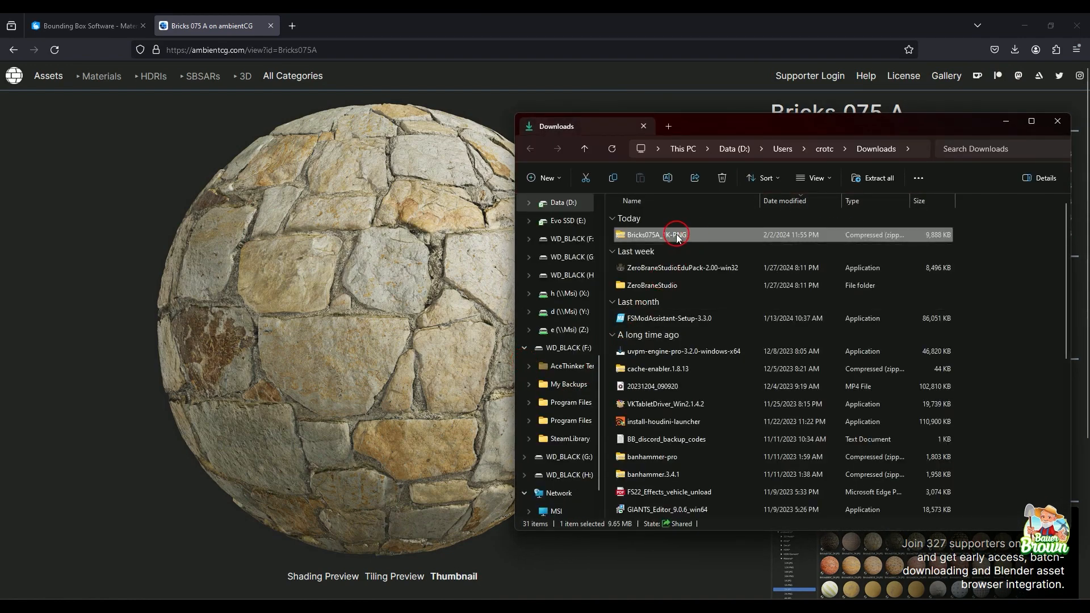
right_click(674, 234)
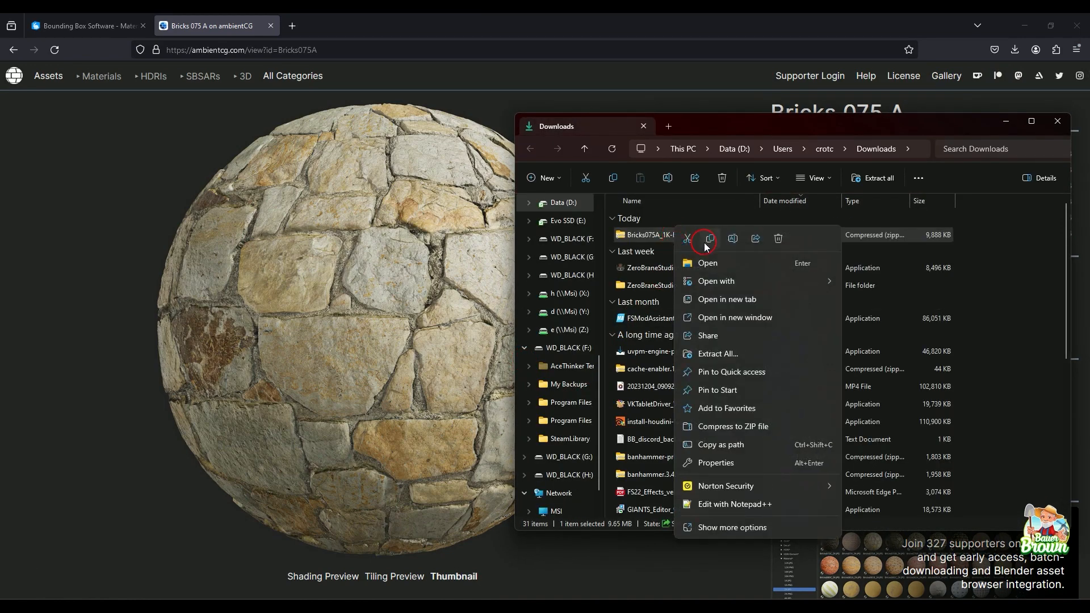
click(688, 242)
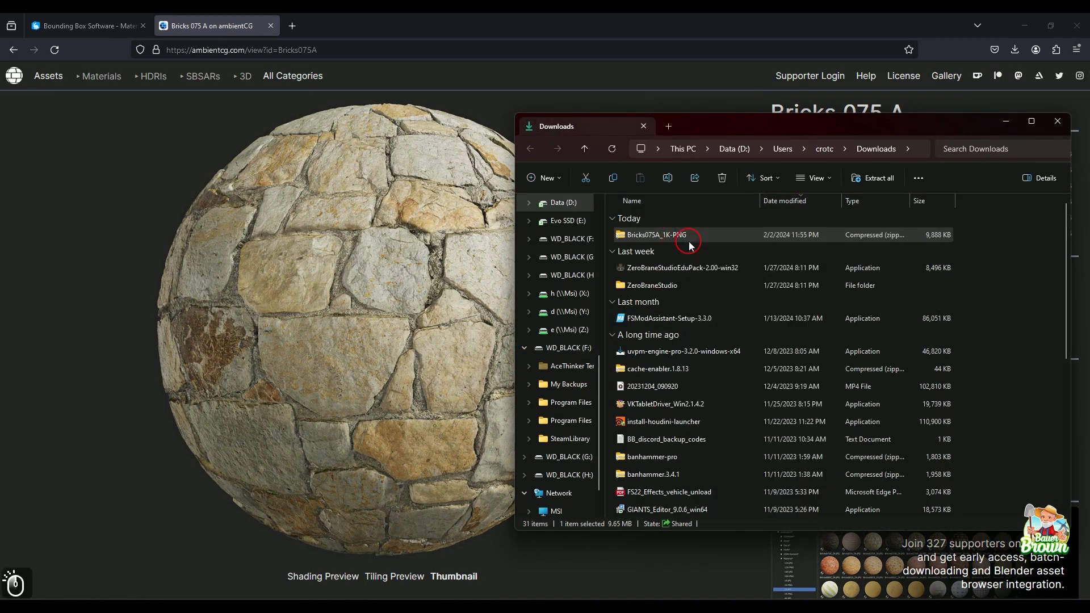
click(568, 314)
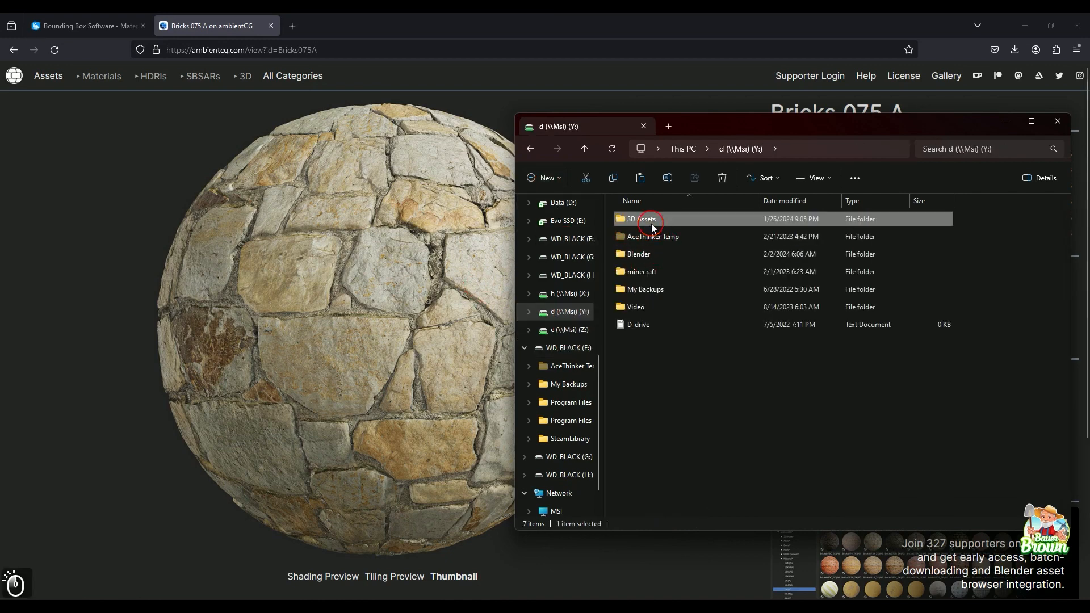
double_click(647, 220)
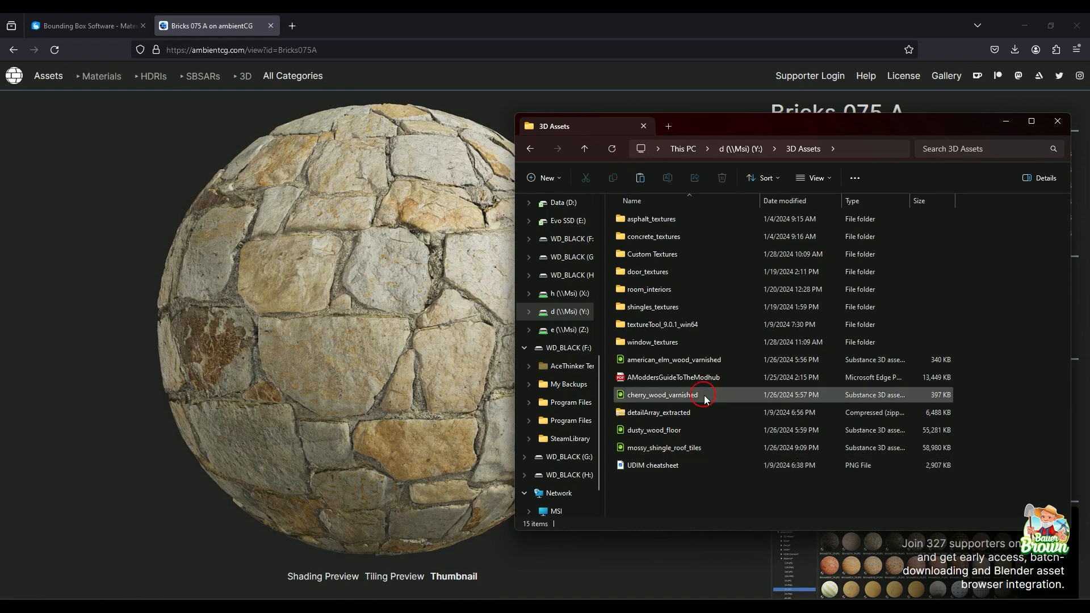
click(640, 178)
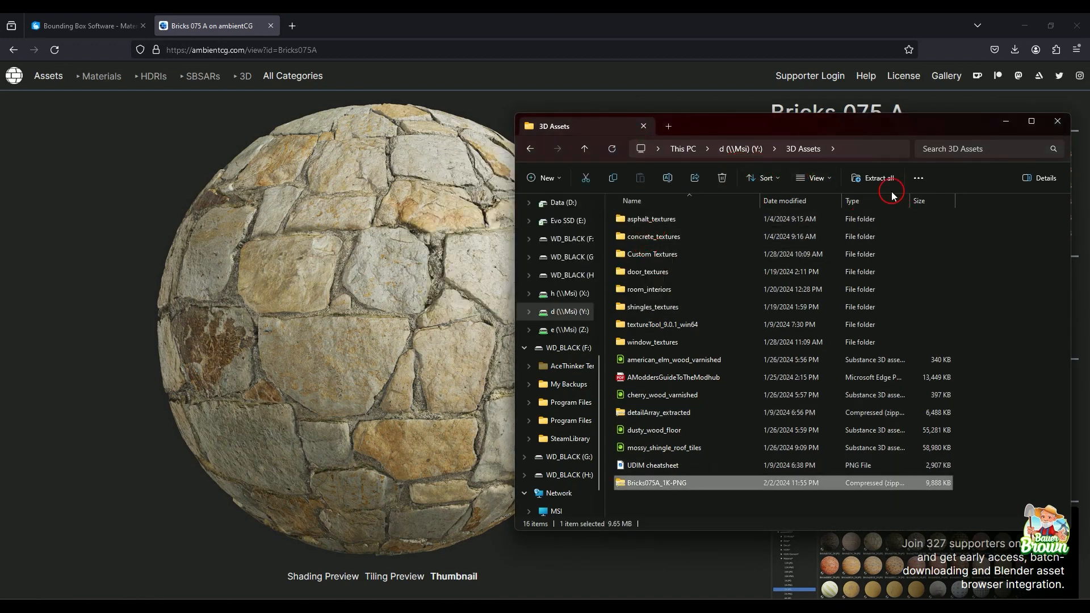
- Extract the Bricks075A_1K-PNG archive into its own folder within 3D Assets and delete the original zip file
click(878, 180)
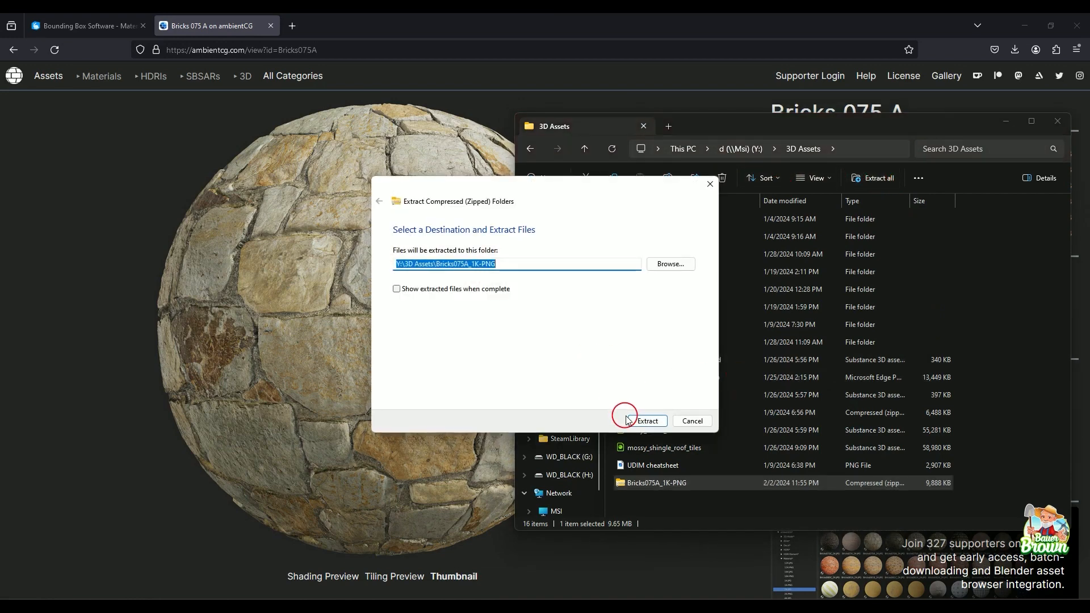
click(637, 421)
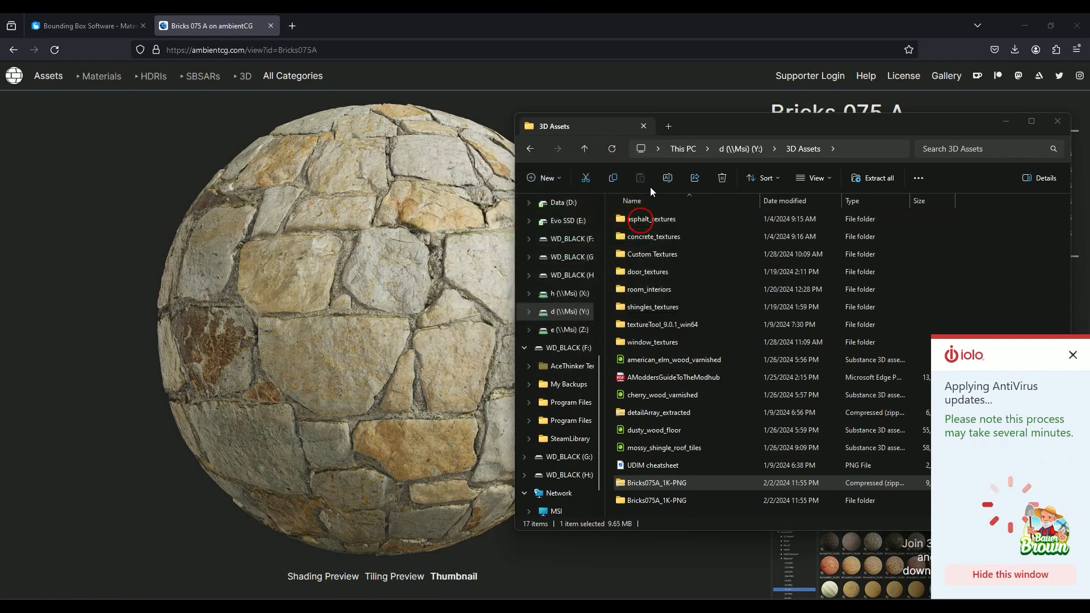
click(722, 178)
click(587, 354)
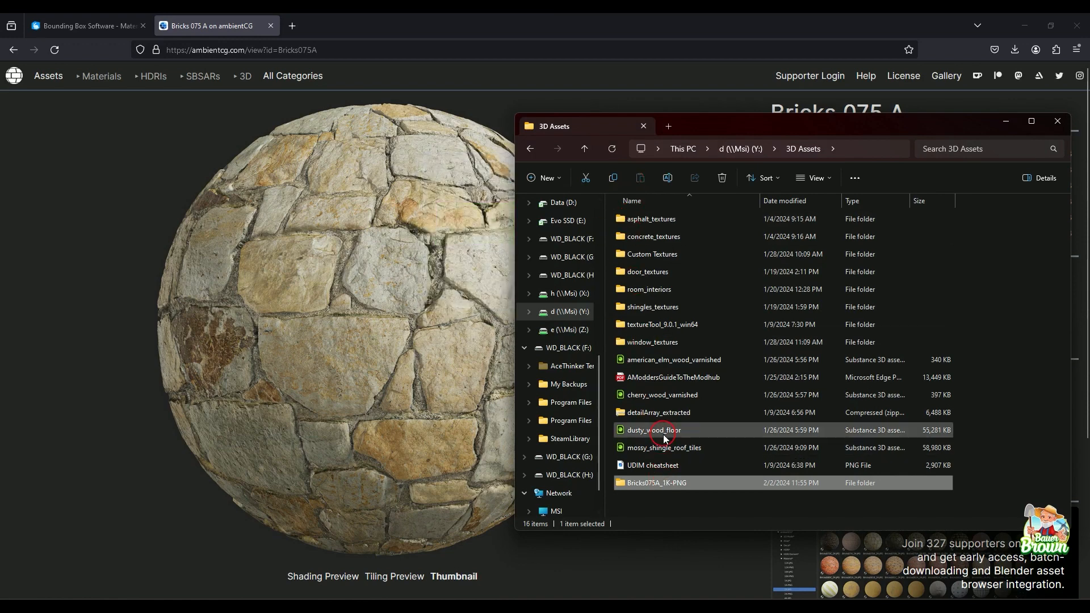
- Open the extracted Bricks075A_1K-PNG folder in a maximized window and display its files as extra large icons
click(675, 486)
double_click(676, 486)
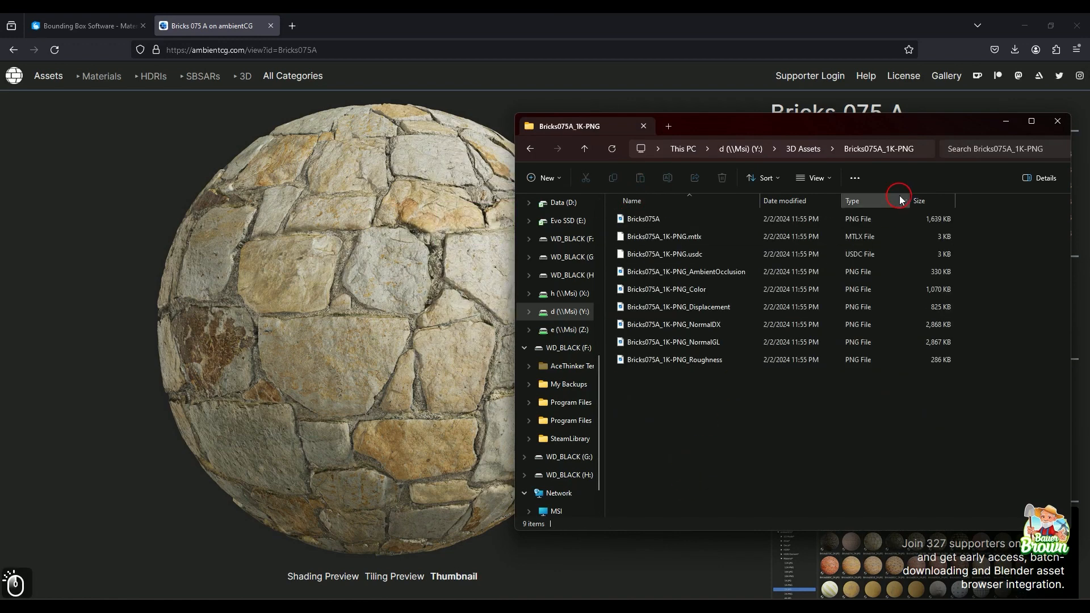
click(1025, 131)
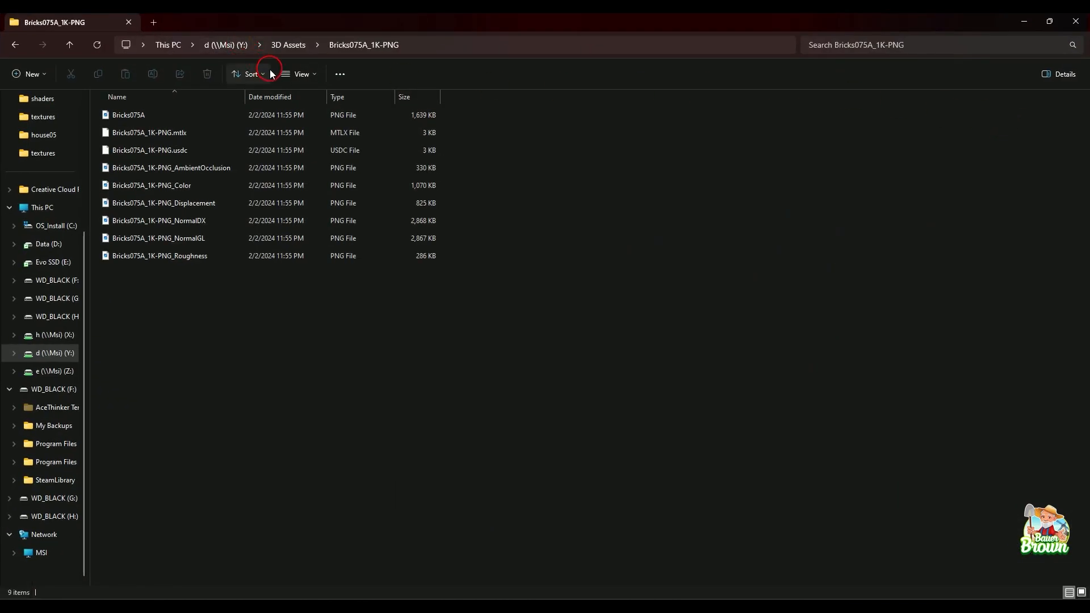
click(306, 74)
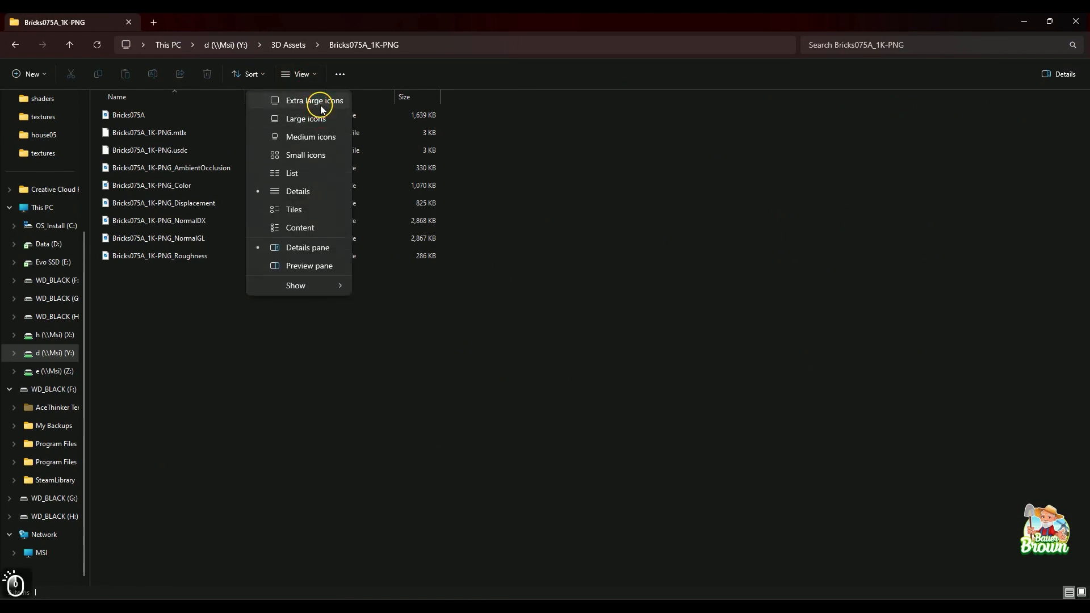
click(317, 101)
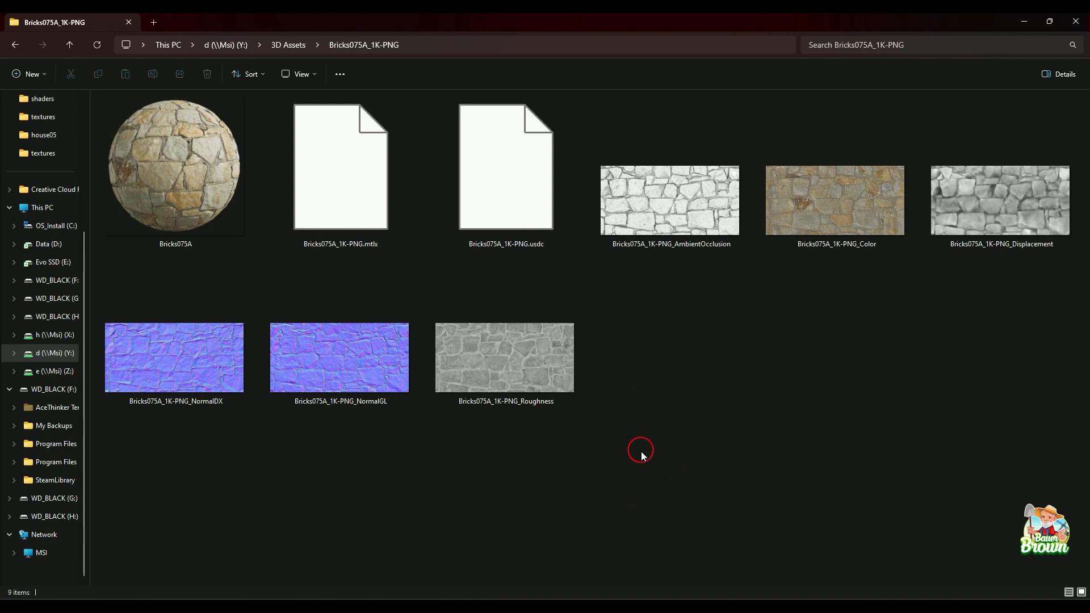
- Switch to GIANTS Editor and examine the street-facing front of the light-sided house with blue trim
key(alt+Tab)
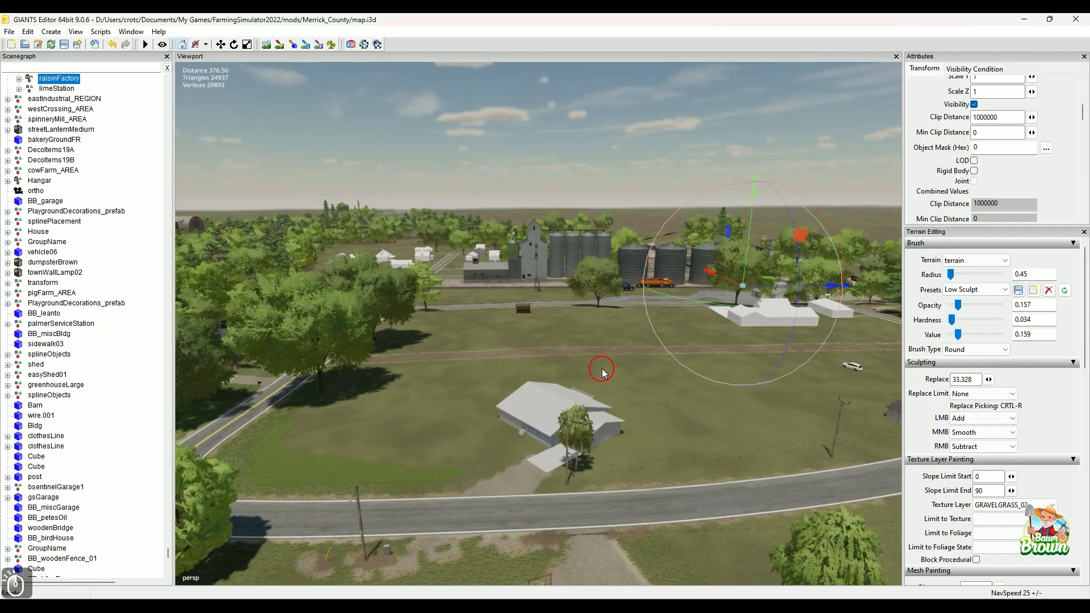
alt+drag(608, 370, 640, 309)
alt+right_drag(640, 308, 584, 390)
alt+drag(584, 390, 563, 400)
alt+right_drag(563, 400, 579, 404)
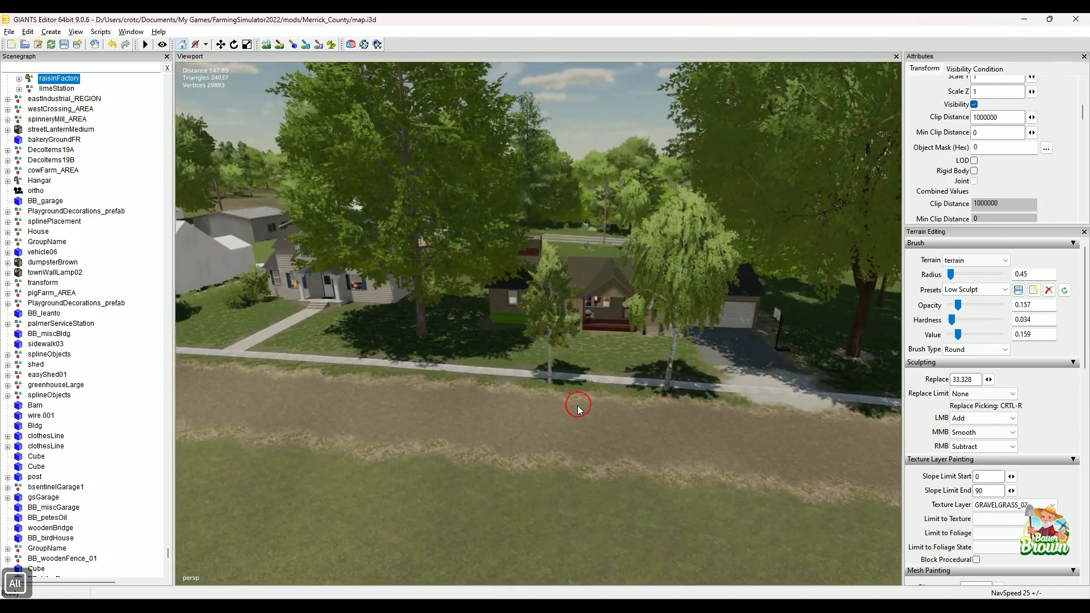
alt+drag(579, 403, 555, 436)
alt+right_drag(554, 436, 553, 414)
alt+drag(554, 414, 553, 437)
alt+right_drag(553, 438, 637, 438)
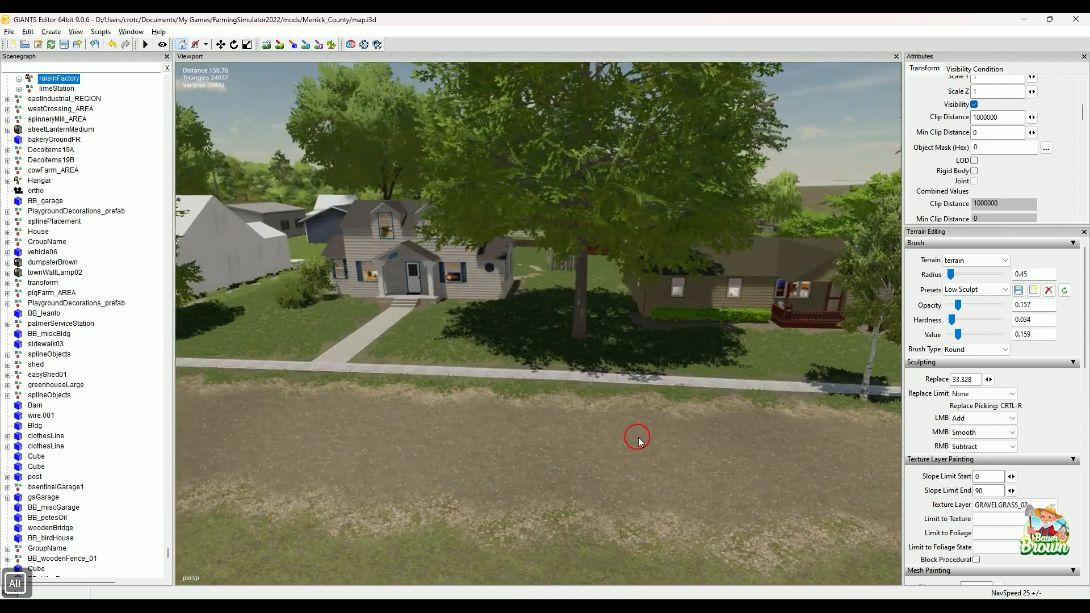
alt+drag(637, 438, 691, 445)
alt+right_drag(691, 445, 600, 462)
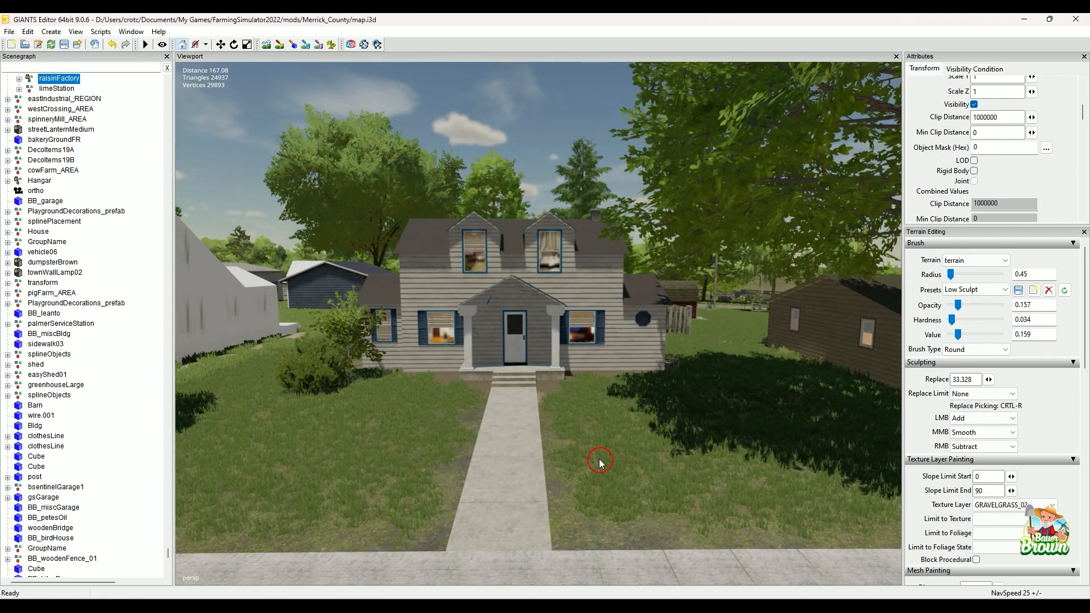
- Inspect the neighbouring brown ranch house, focusing on its red-railed front porch, windows and door
key(alt)
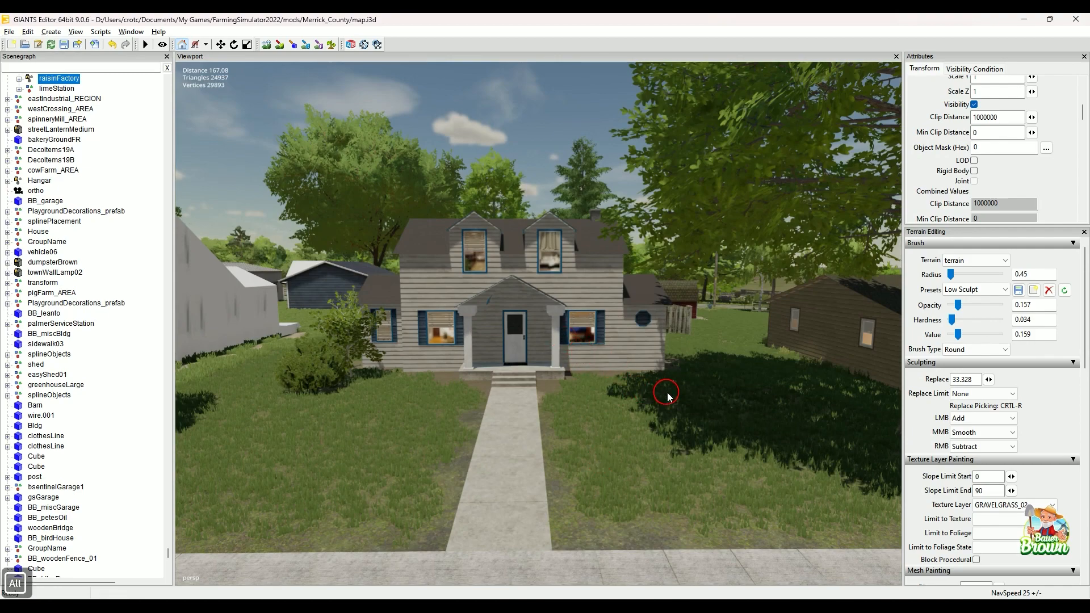
alt+middle_drag(668, 392, 549, 386)
alt+scroll(548, 381, up, 2)
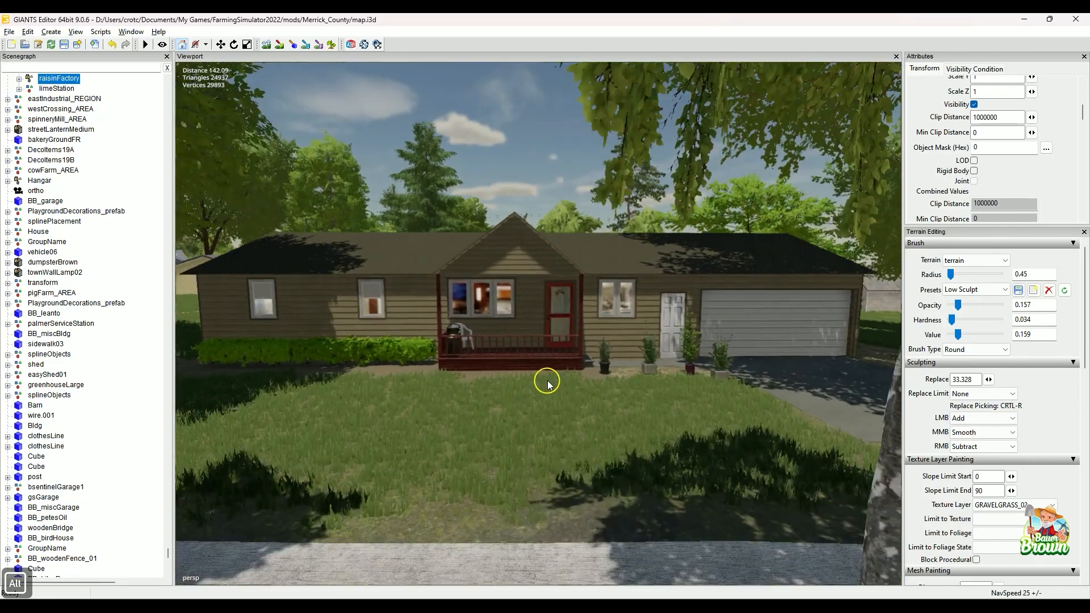
alt+scroll(547, 382, up, 3)
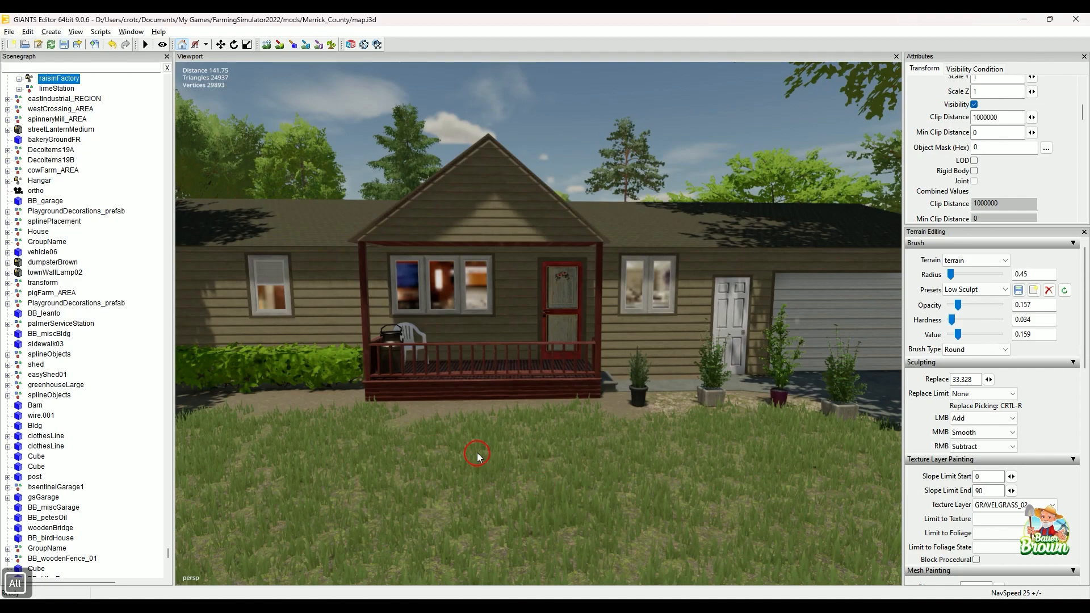
alt+scroll(480, 454, down, 3)
alt+scroll(462, 448, up, 5)
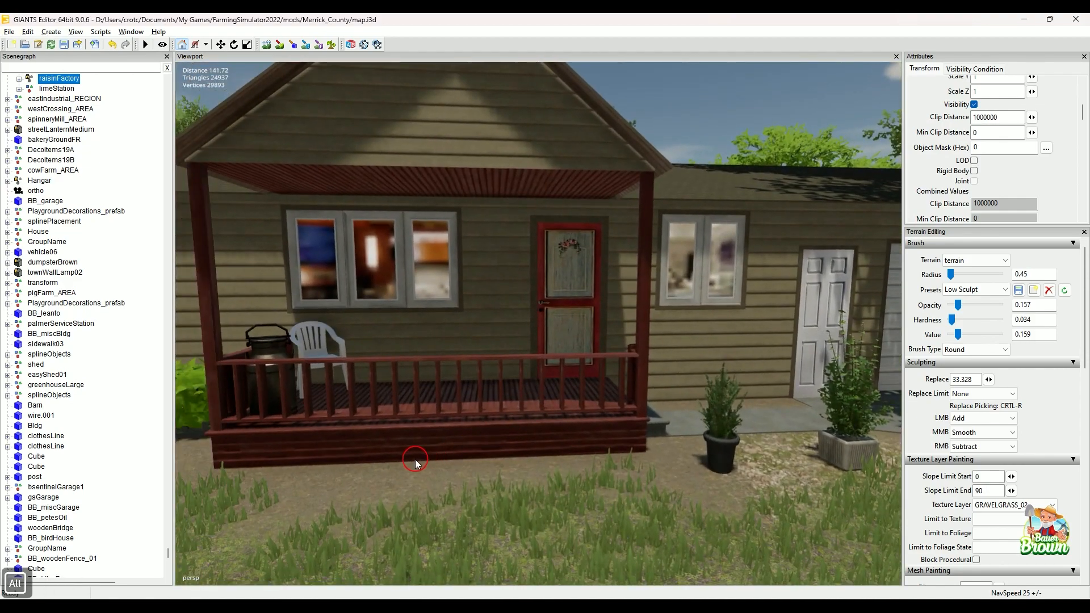
alt+scroll(414, 457, down, 6)
- Return to the blue-trimmed house and examine its entrance, including the porch slab, columns and steps
alt+middle_drag(414, 457, 530, 450)
alt+scroll(501, 443, down, 3)
alt+scroll(524, 447, up, 1)
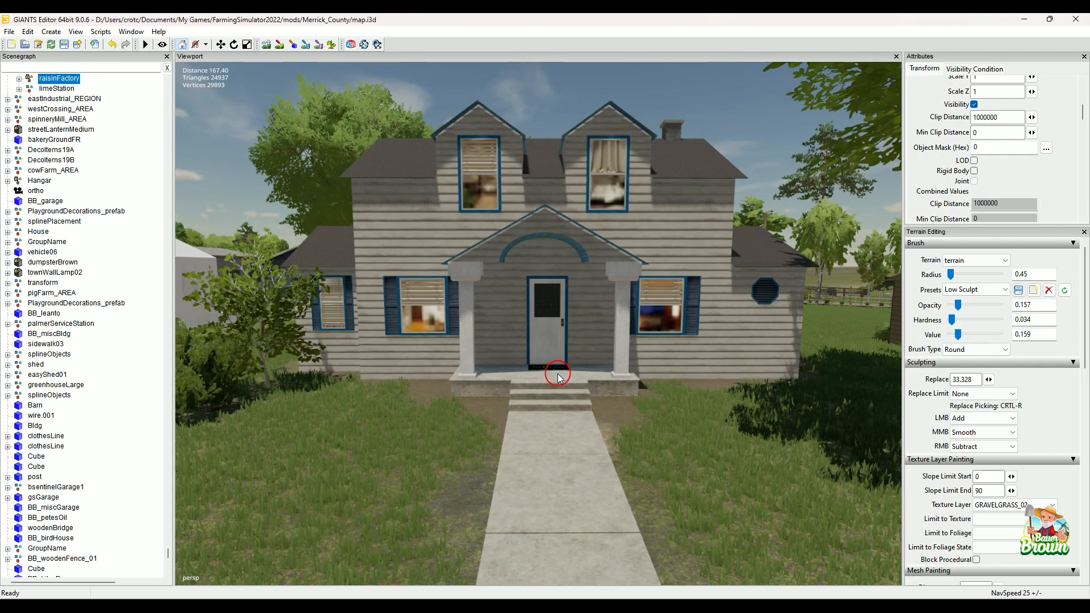
alt+drag(579, 375, 600, 411)
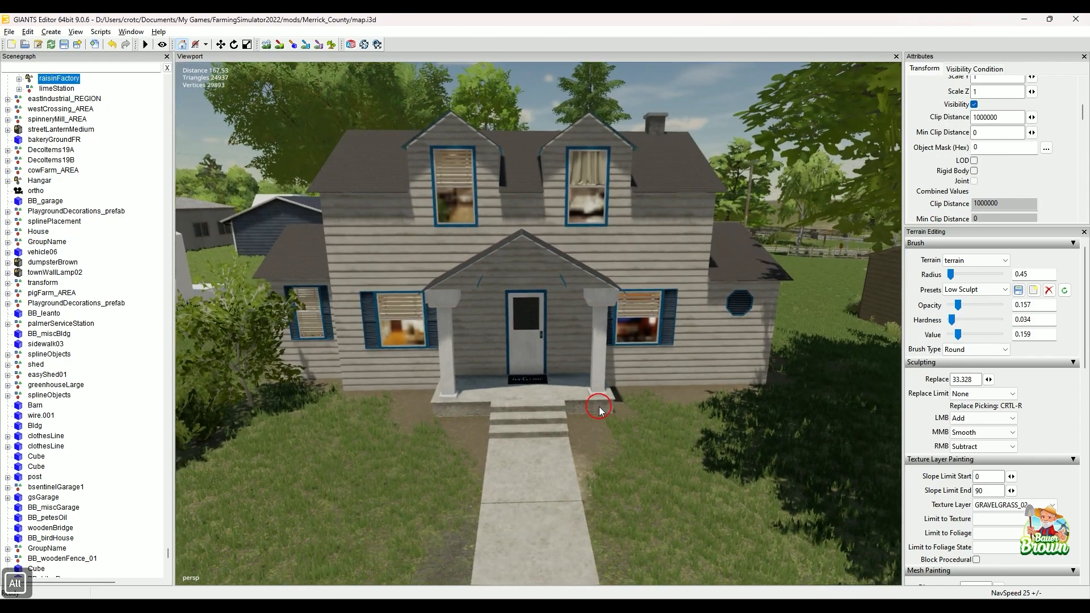
alt+right_drag(577, 435, 586, 411)
alt+middle_drag(587, 411, 584, 413)
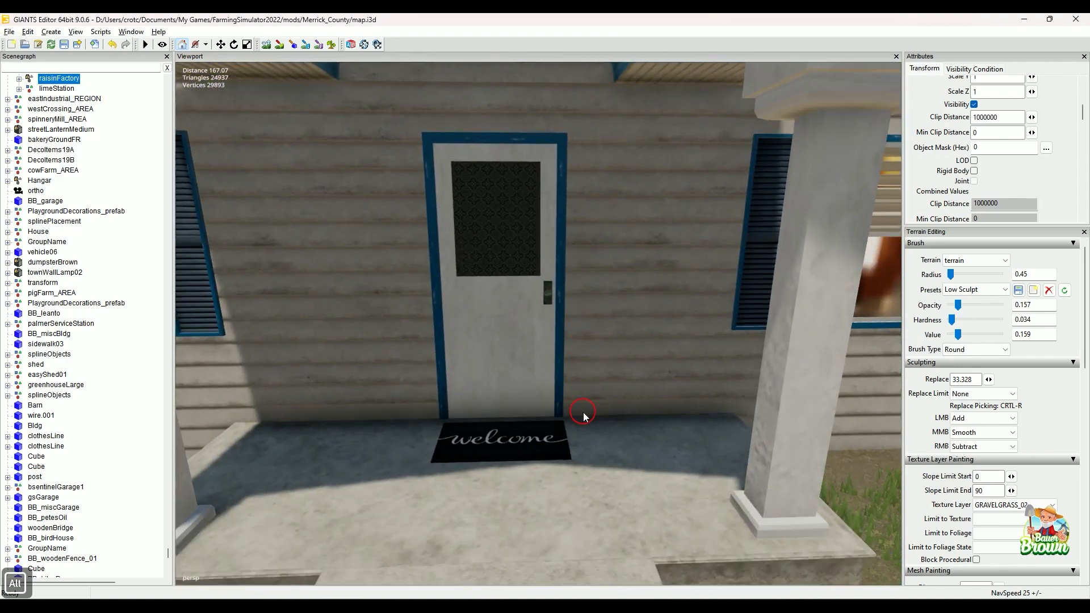
alt+drag(584, 412, 574, 431)
alt+middle_drag(574, 431, 573, 433)
alt+right_drag(573, 433, 565, 437)
alt+middle_drag(564, 437, 567, 437)
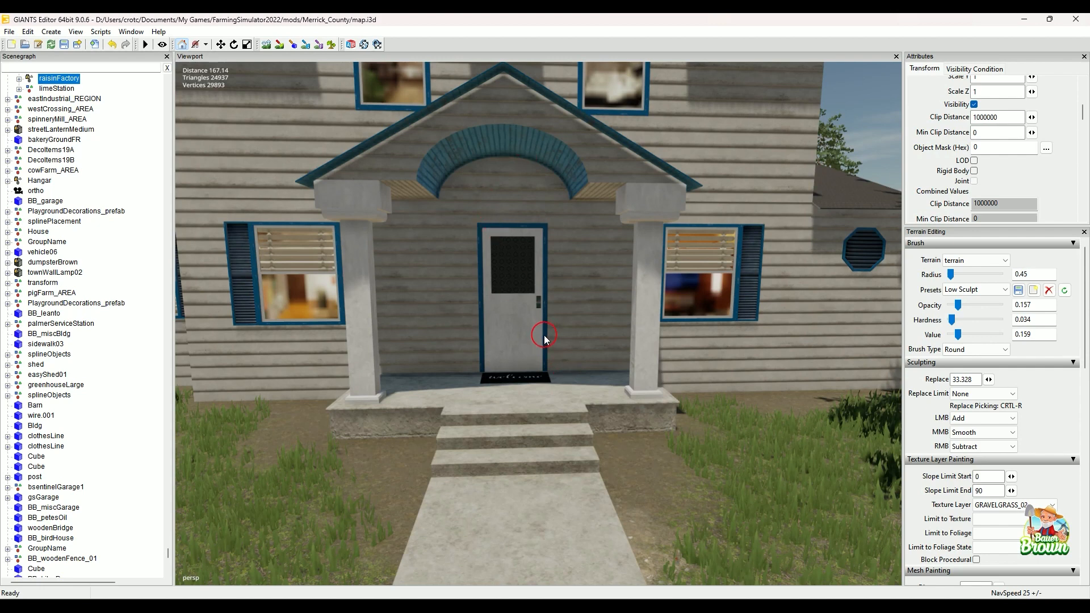
- Inspect the blue-framed front door up close, including its window pattern, door handle and the welcome mat
key(alt)
key(alt)
alt+scroll(508, 413, up, 2)
alt+scroll(520, 404, down, 1)
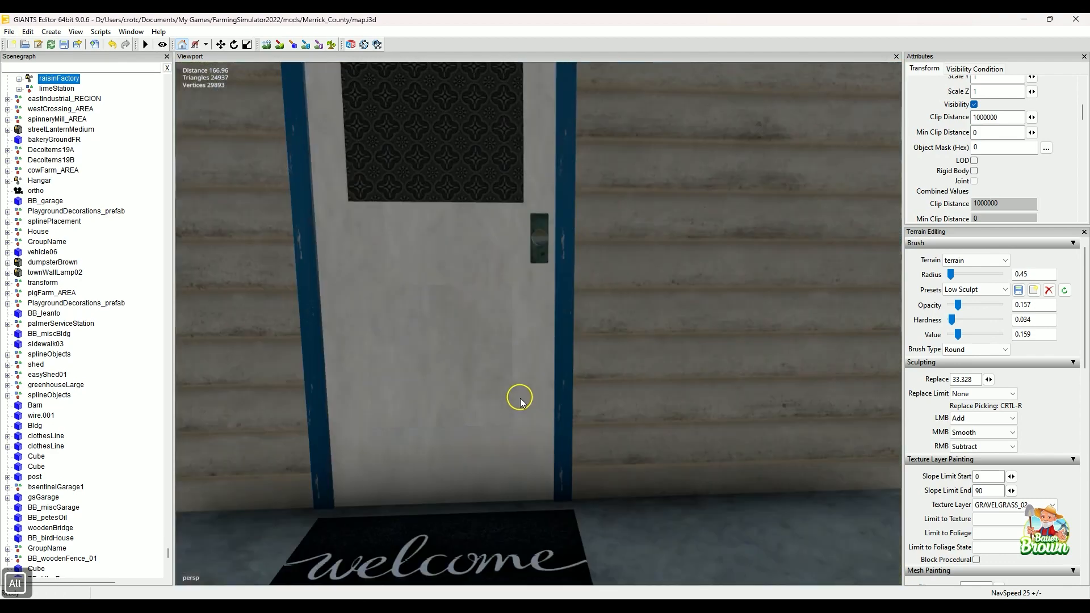
alt+scroll(521, 401, up, 1)
alt+scroll(522, 393, down, 1)
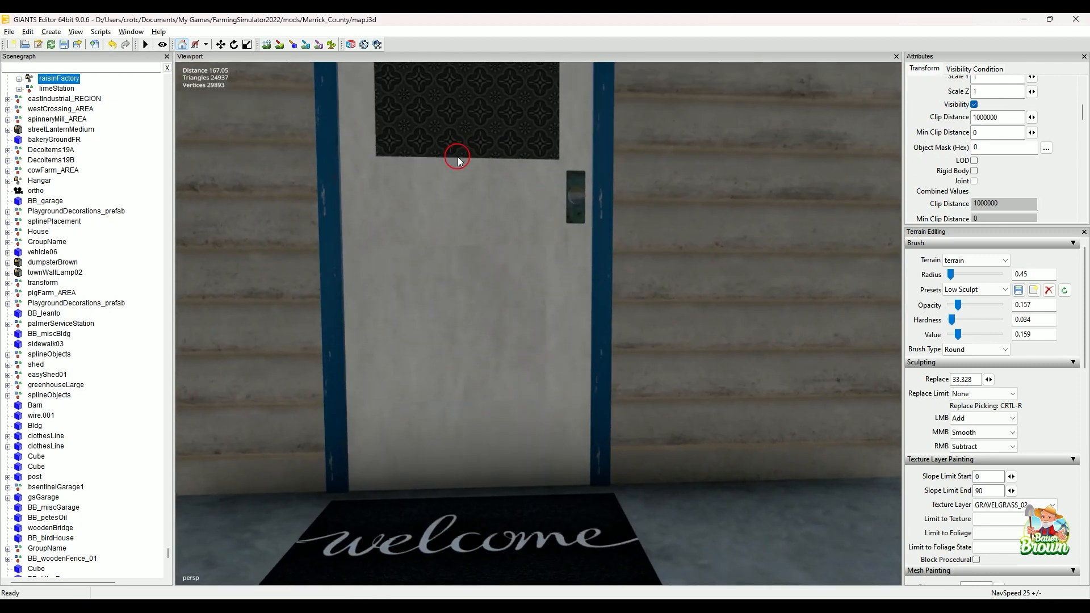
alt+scroll(549, 319, down, 2)
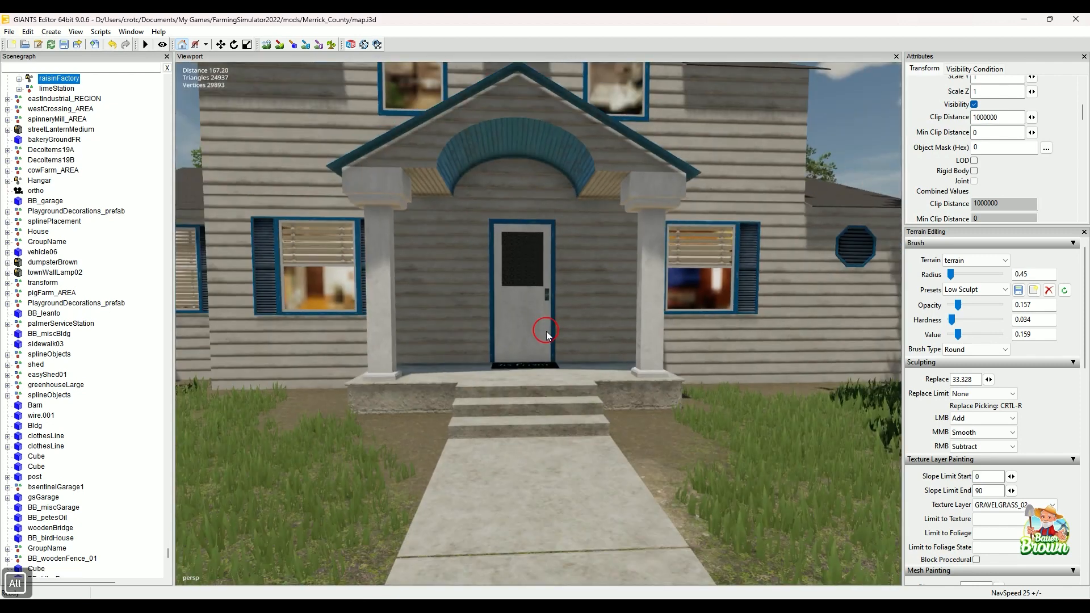
alt+scroll(546, 332, up, 1)
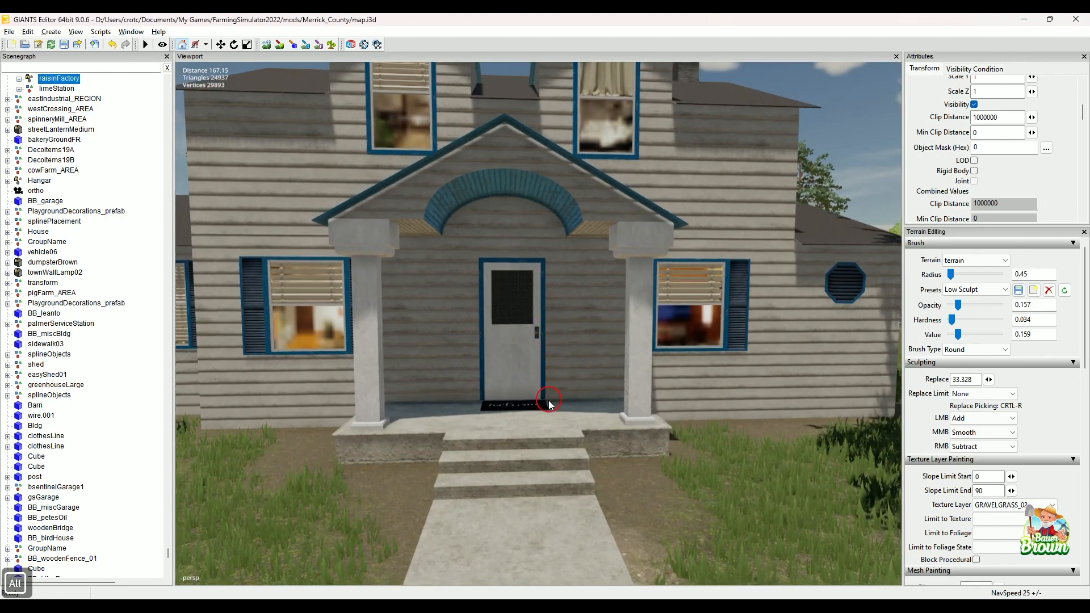
alt+scroll(549, 398, up, 3)
alt+scroll(547, 383, up, 1)
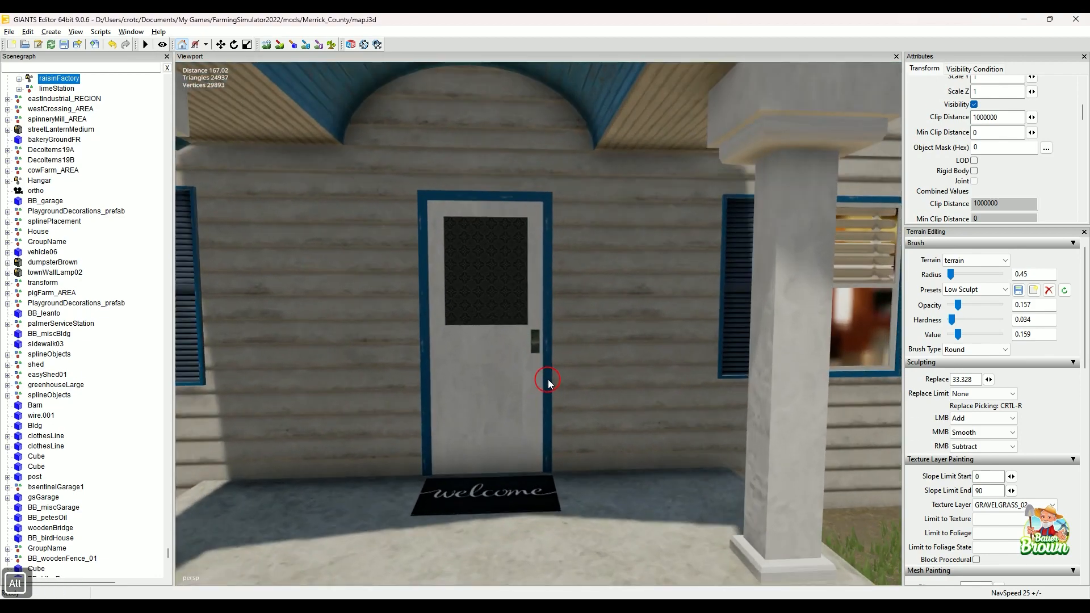
alt+scroll(547, 379, up, 1)
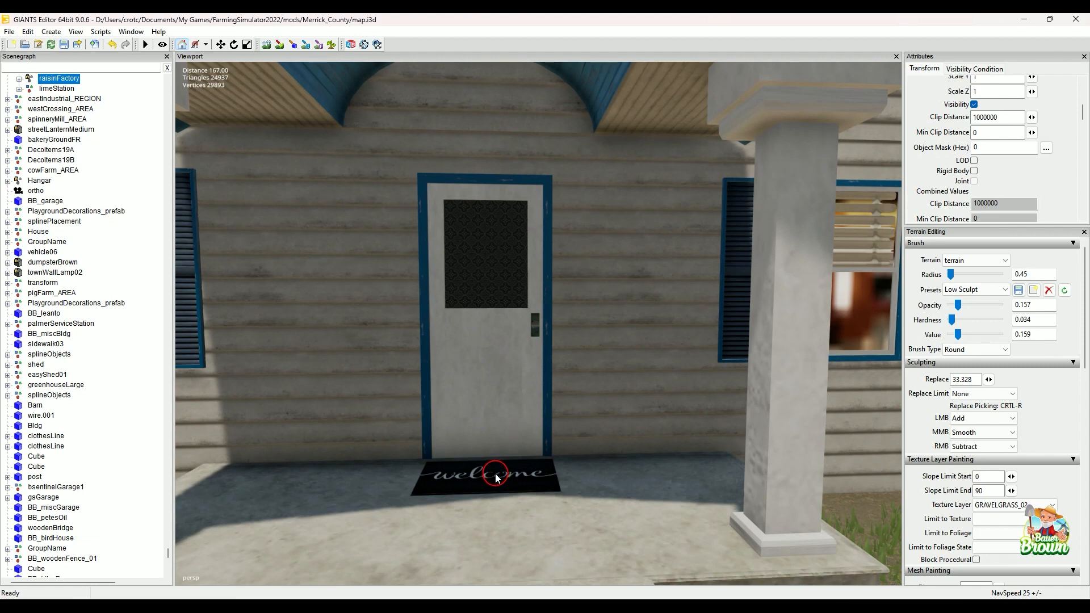
- Examine the whole front facade of the blue-trimmed house, including its siding, dormers, windows and porch roof
alt+right_drag(465, 469, 482, 450)
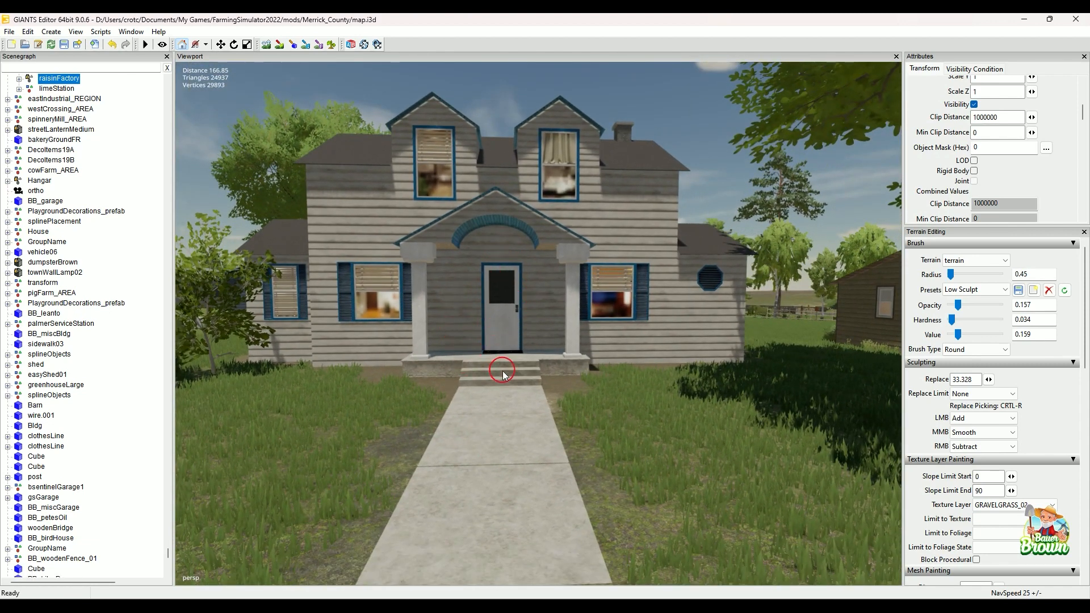
alt+right_drag(503, 377, 513, 439)
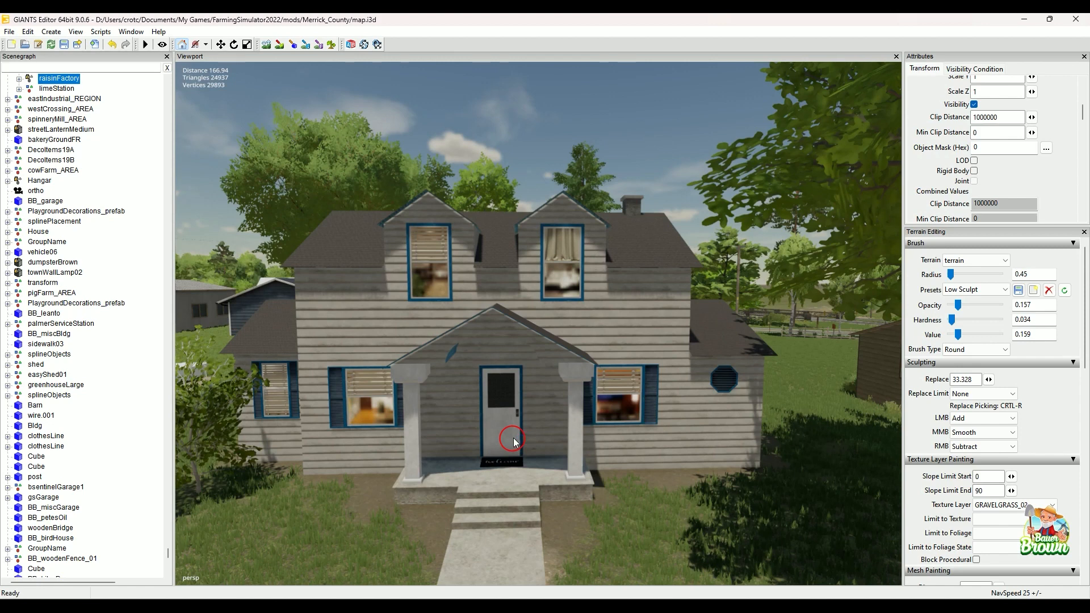
alt+middle_drag(500, 446, 501, 440)
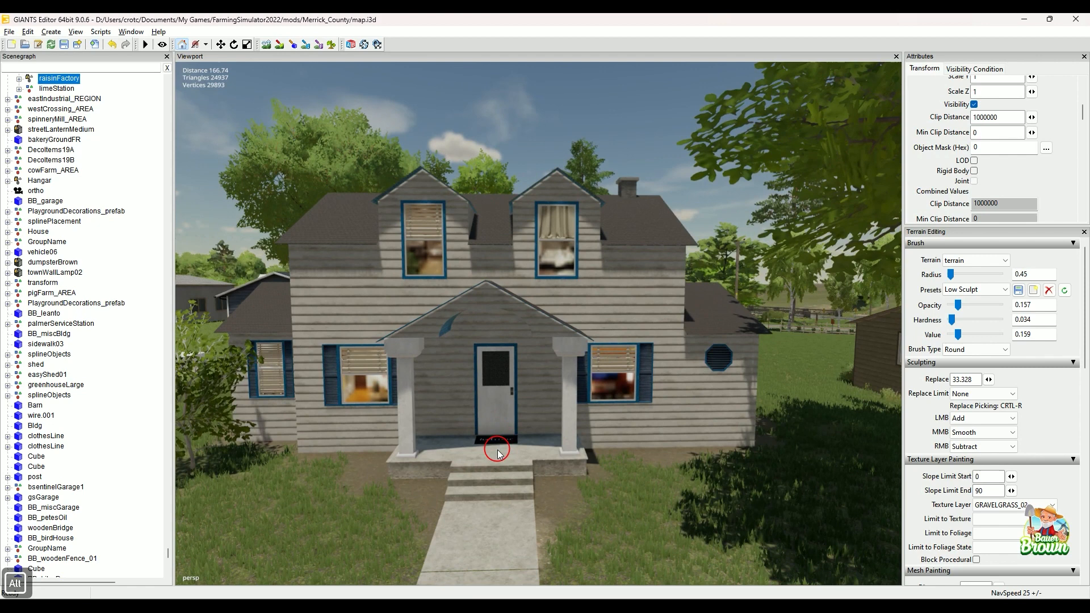
scroll(498, 452, up, 3)
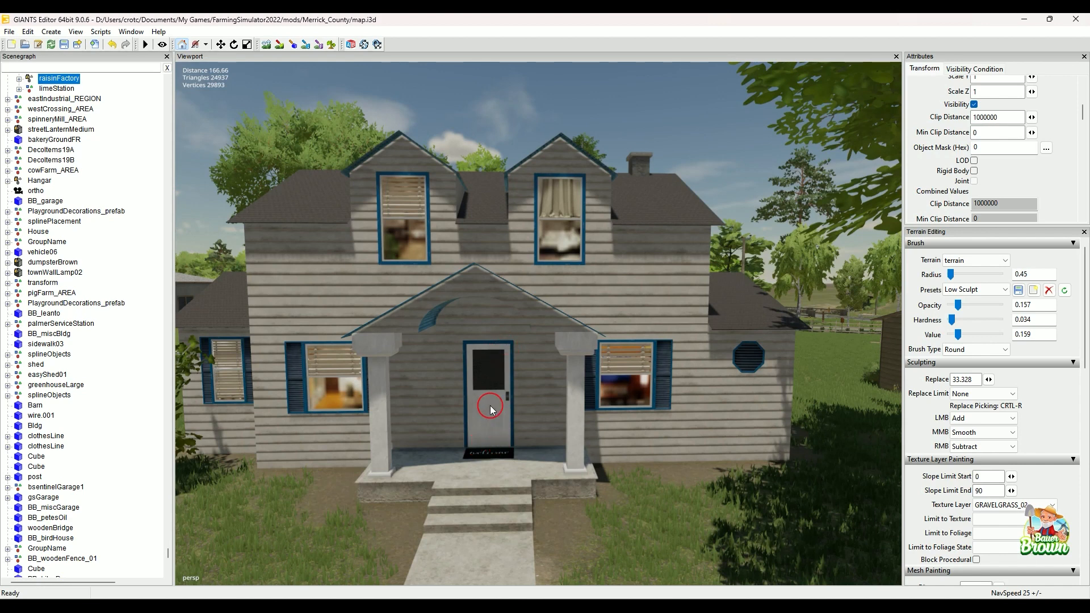
alt+drag(525, 428, 469, 440)
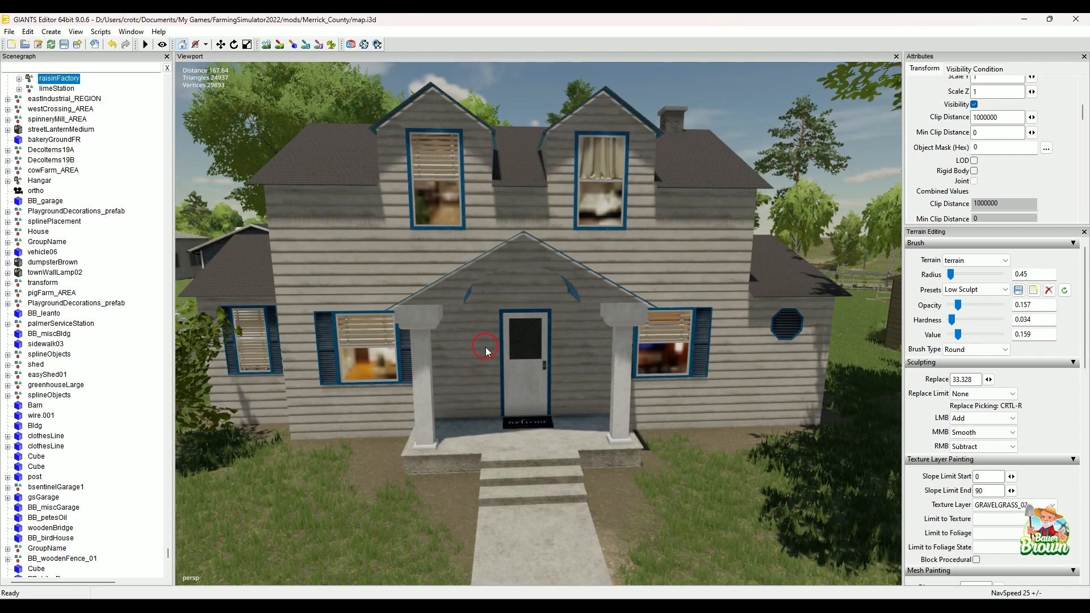
scroll(536, 361, down, 5)
- Review the texture maps in the Bricks075A_1K-PNG folder, then switch to Firefox and read the Materialize page's About section
mouse_move(534, 605)
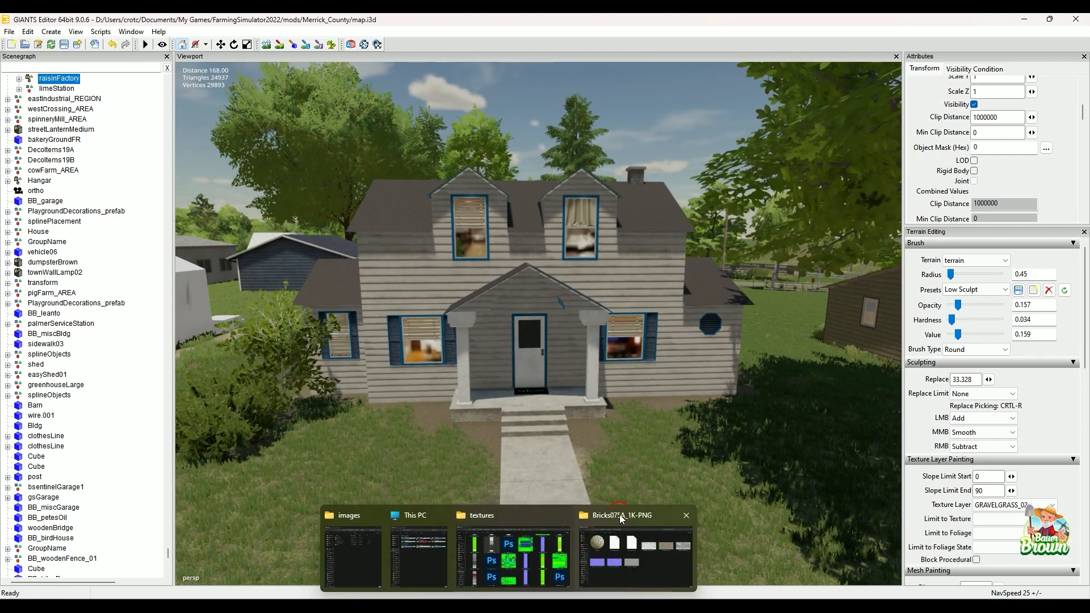
click(636, 548)
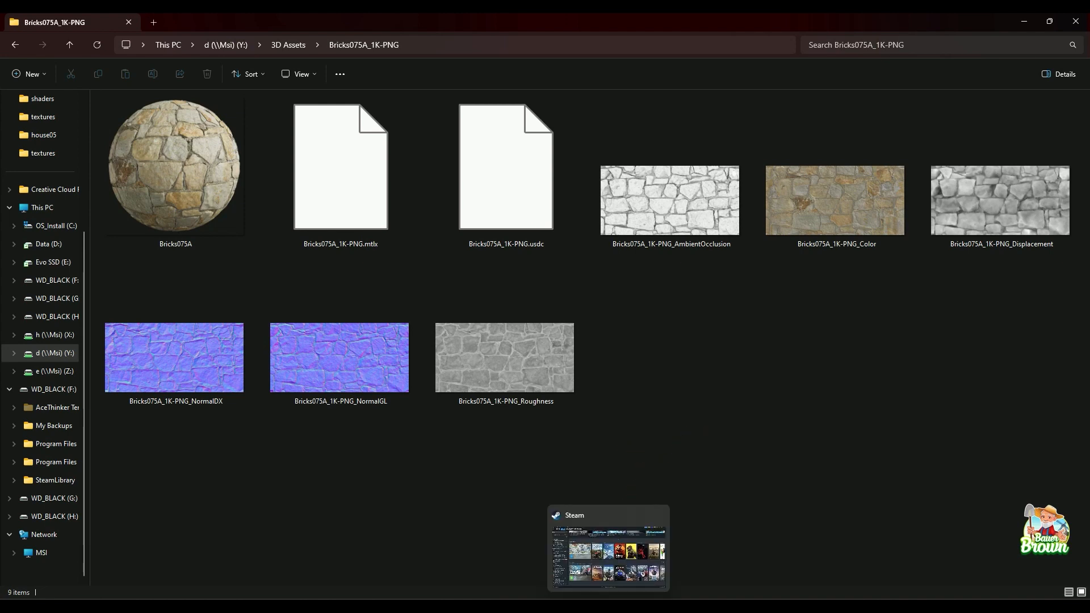
click(608, 606)
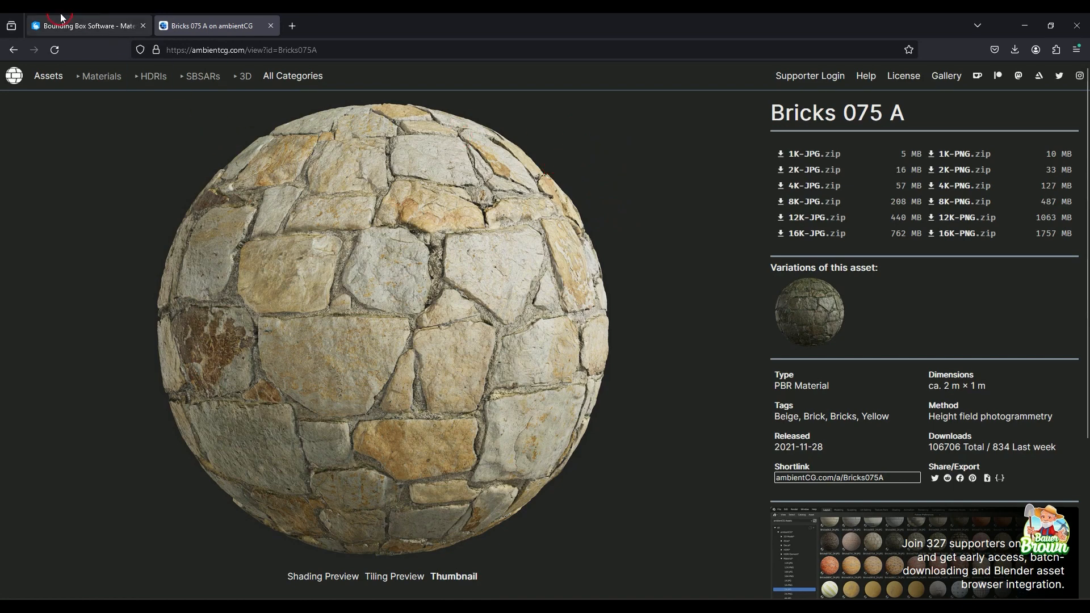
click(87, 26)
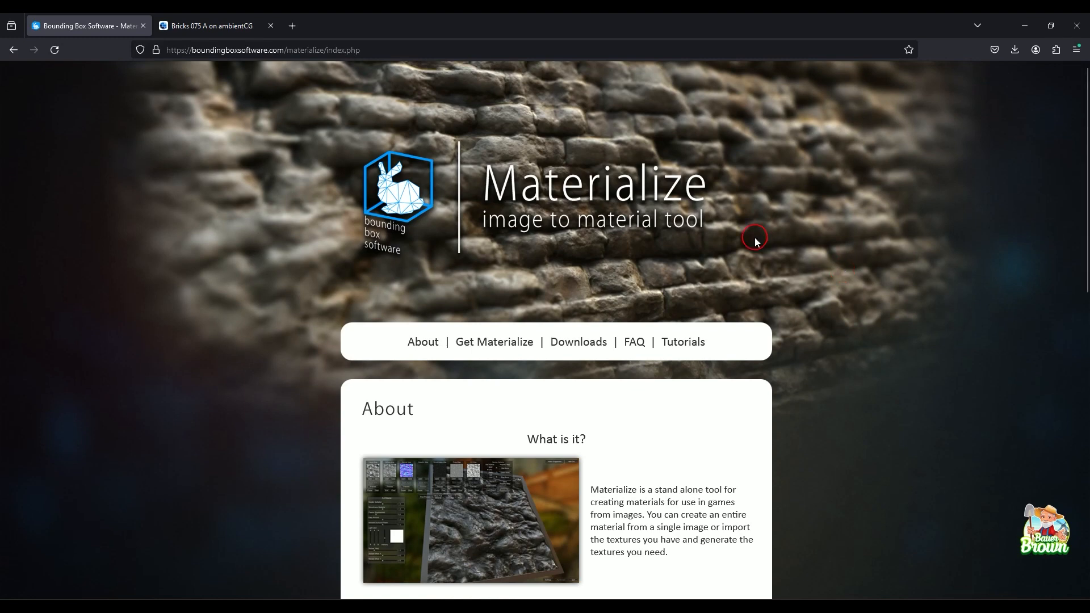
scroll(767, 265, down, 2)
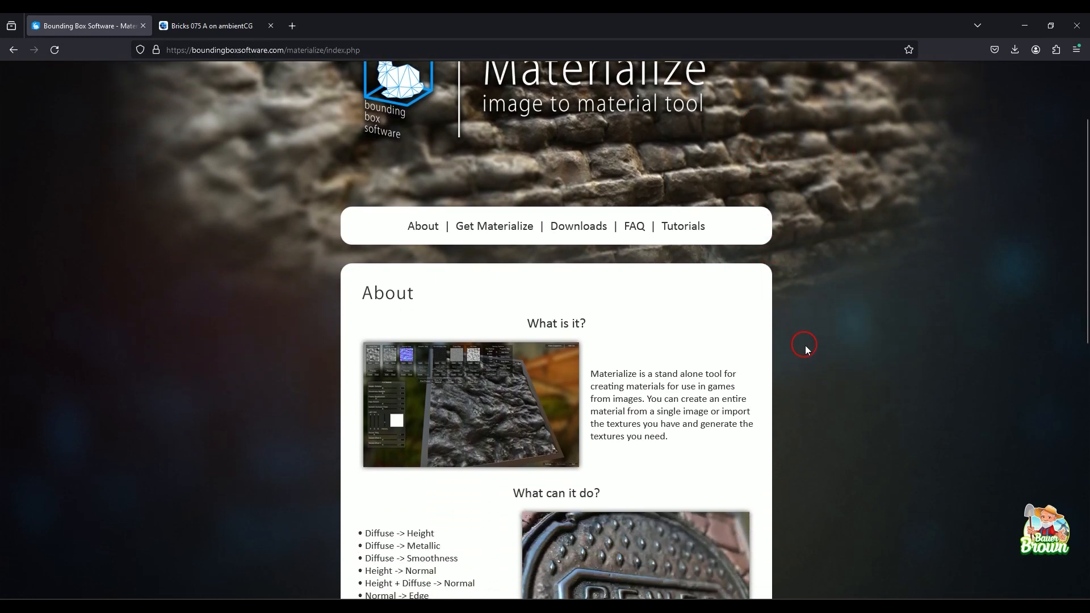
- Read the Materialize page's sections on what the tool is, what it can do and who is using it
scroll(807, 348, down, 6)
scroll(806, 349, up, 6)
scroll(806, 348, up, 2)
scroll(806, 348, down, 5)
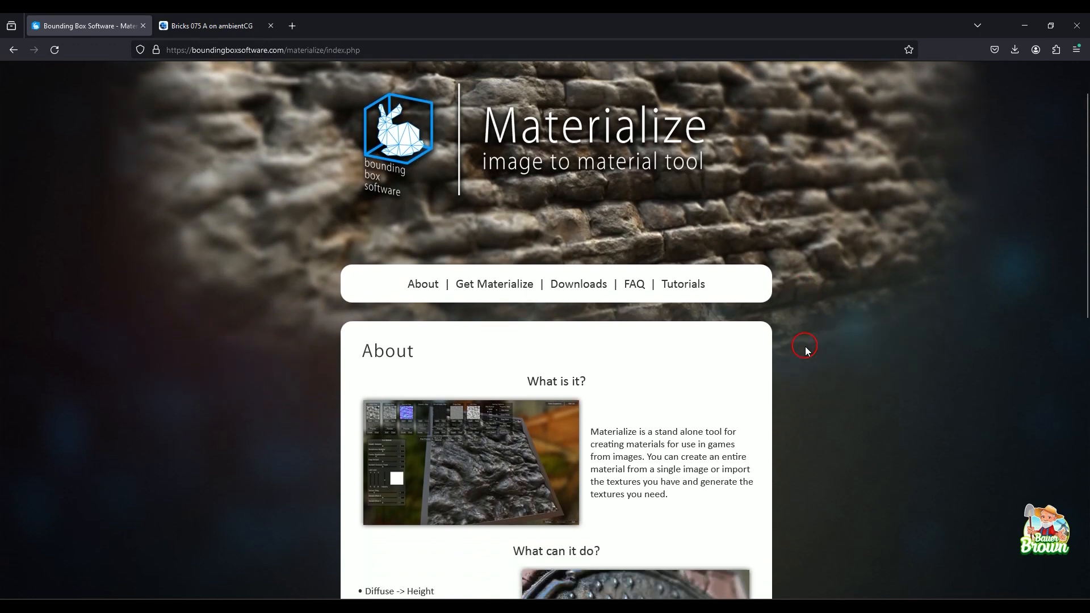
scroll(806, 348, down, 7)
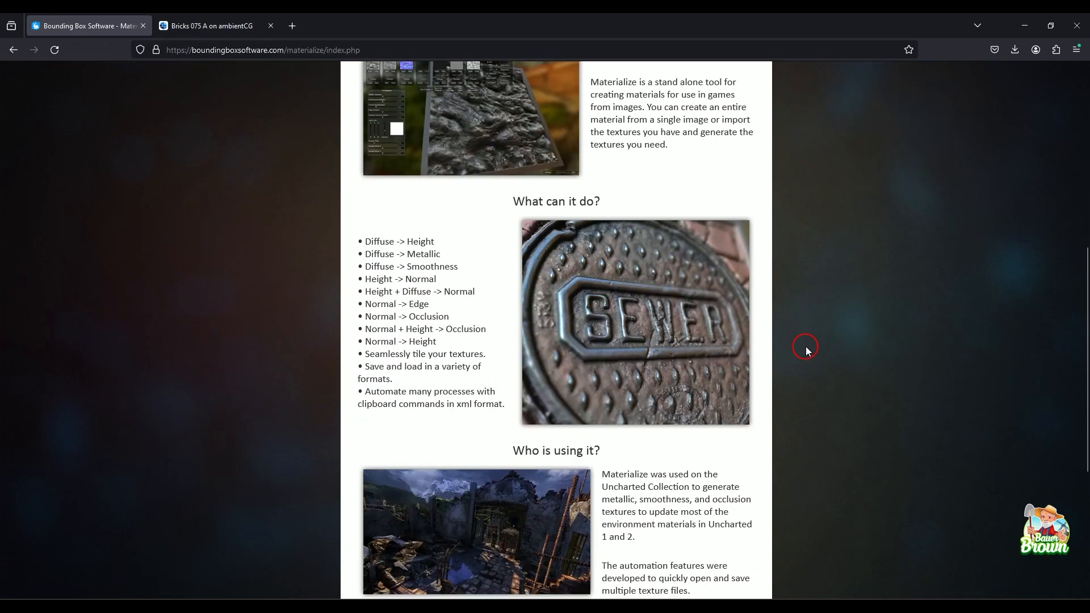
scroll(806, 350, up, 5)
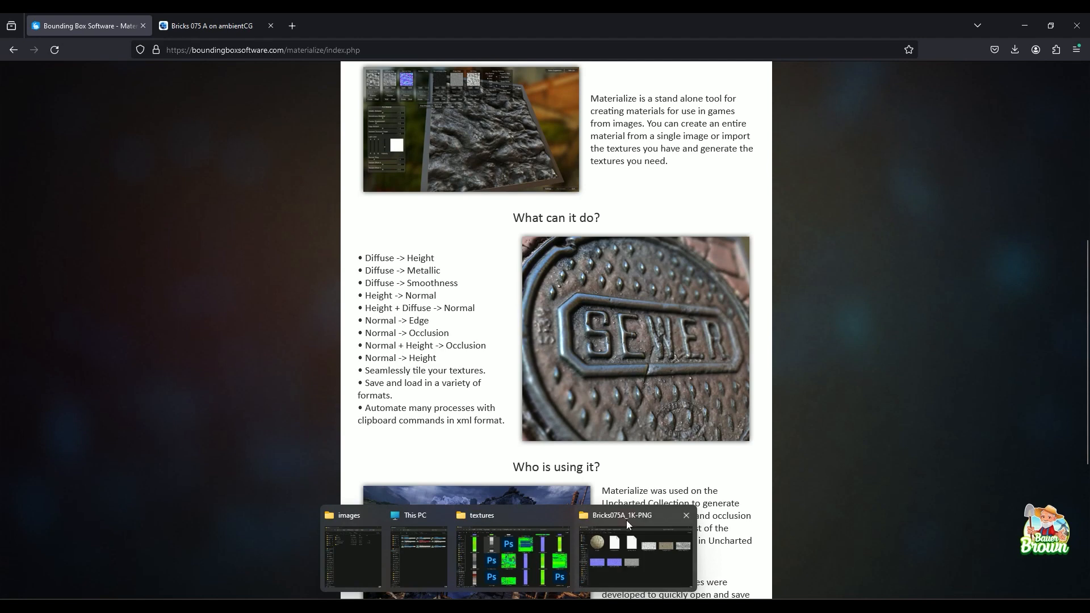
- Switch to the Bricks075A_1K-PNG folder, open the AmbientOcclusion image with Materialize and maximize the program window
click(625, 518)
right_click(678, 191)
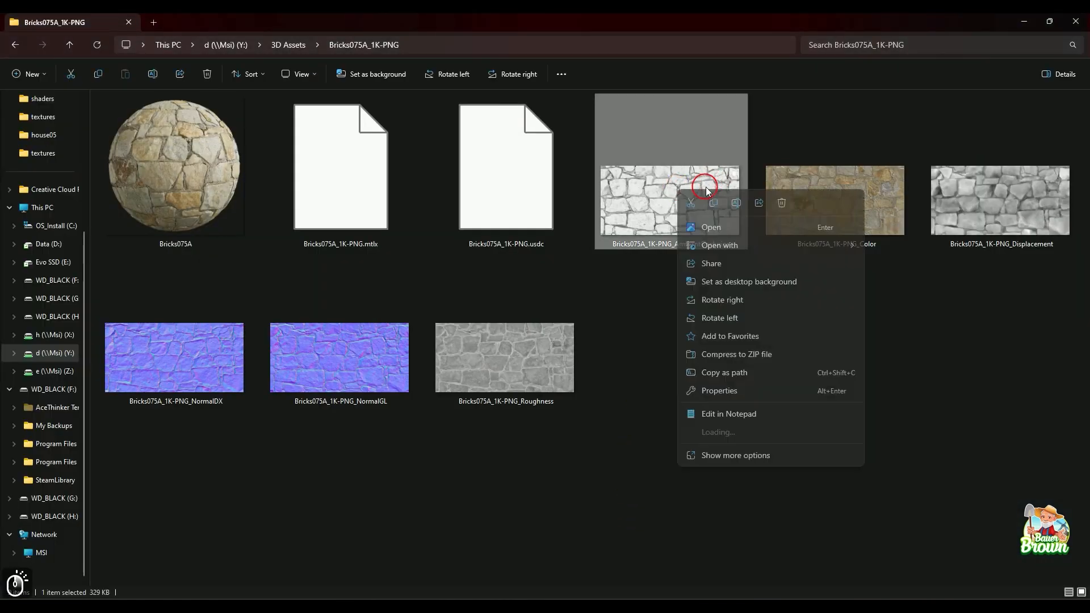
mouse_move(726, 245)
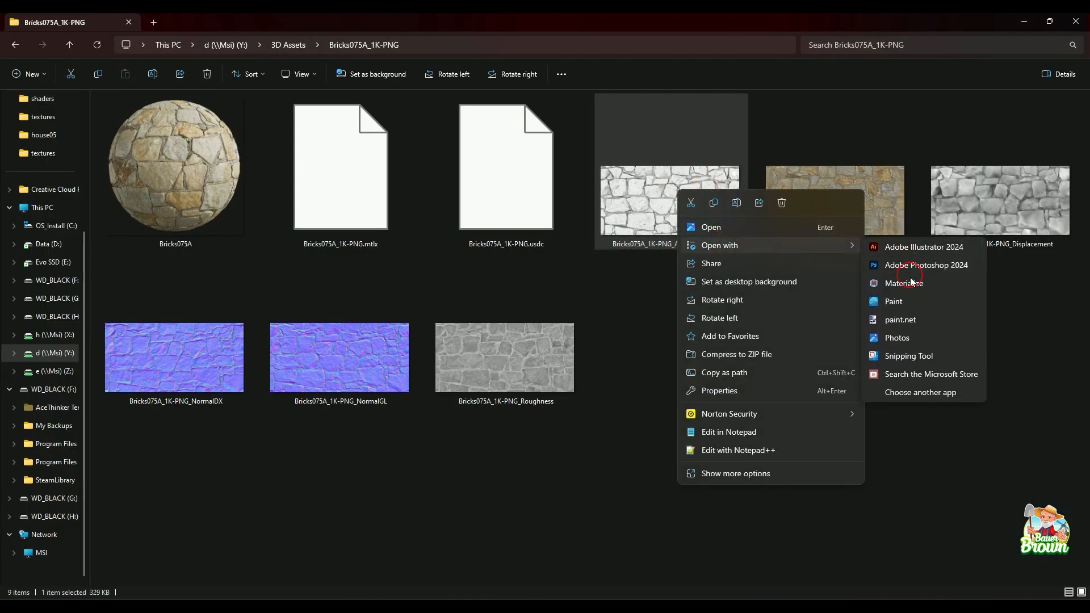
click(913, 286)
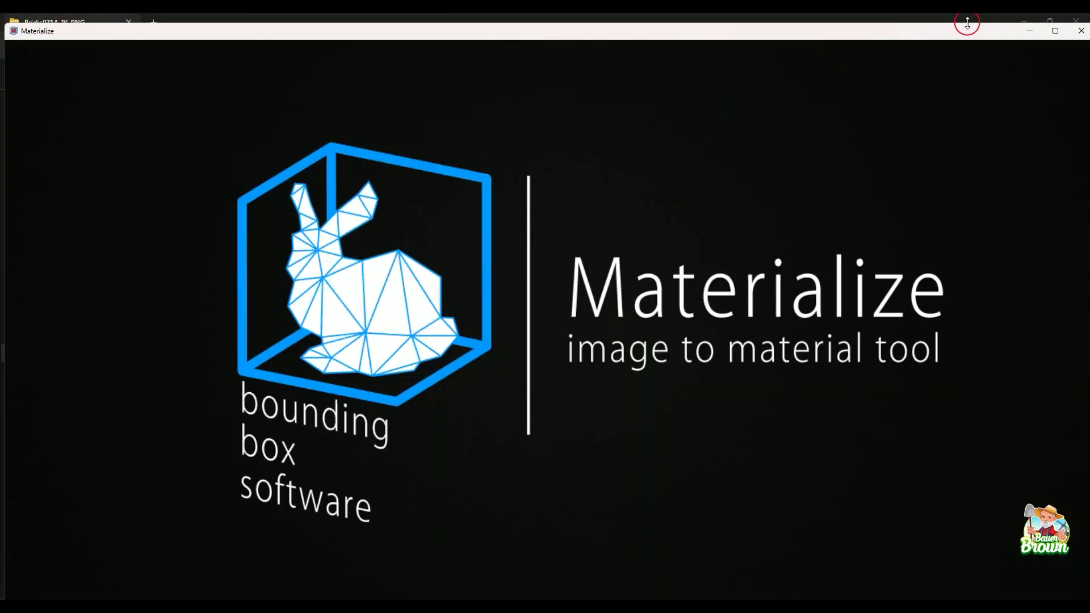
click(1056, 31)
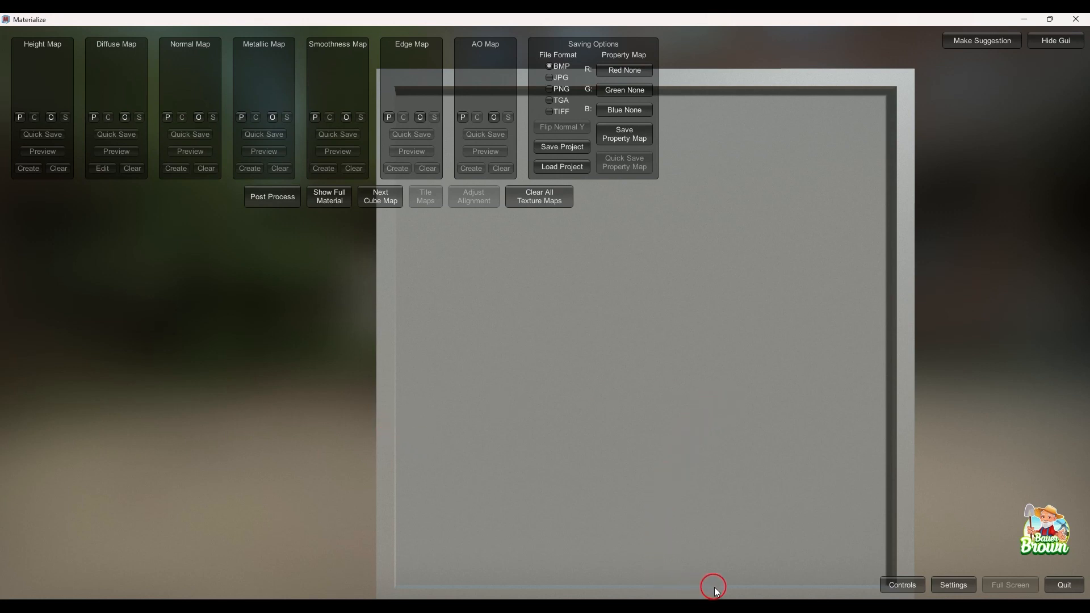
- Switch to Firefox and look through the Tutorials page of the Materialize website
click(647, 605)
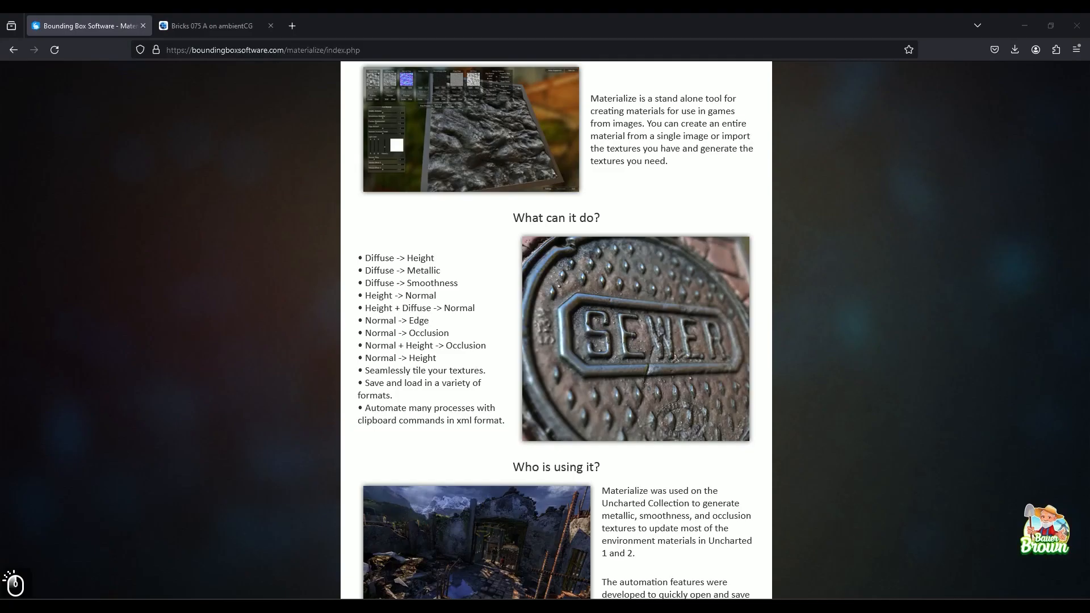
scroll(658, 354, down, 5)
scroll(667, 378, up, 10)
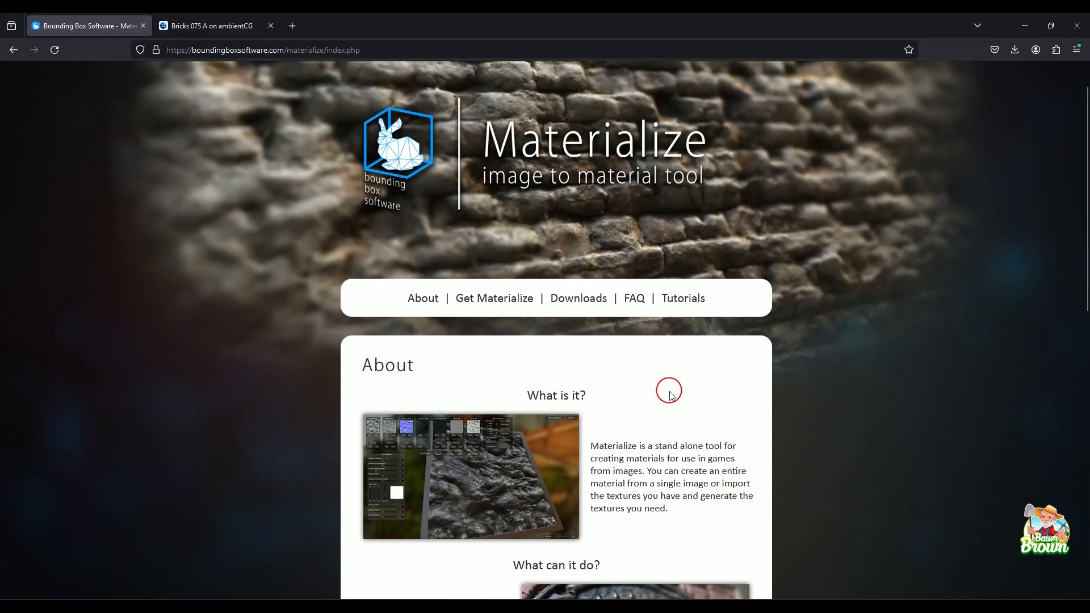
click(684, 300)
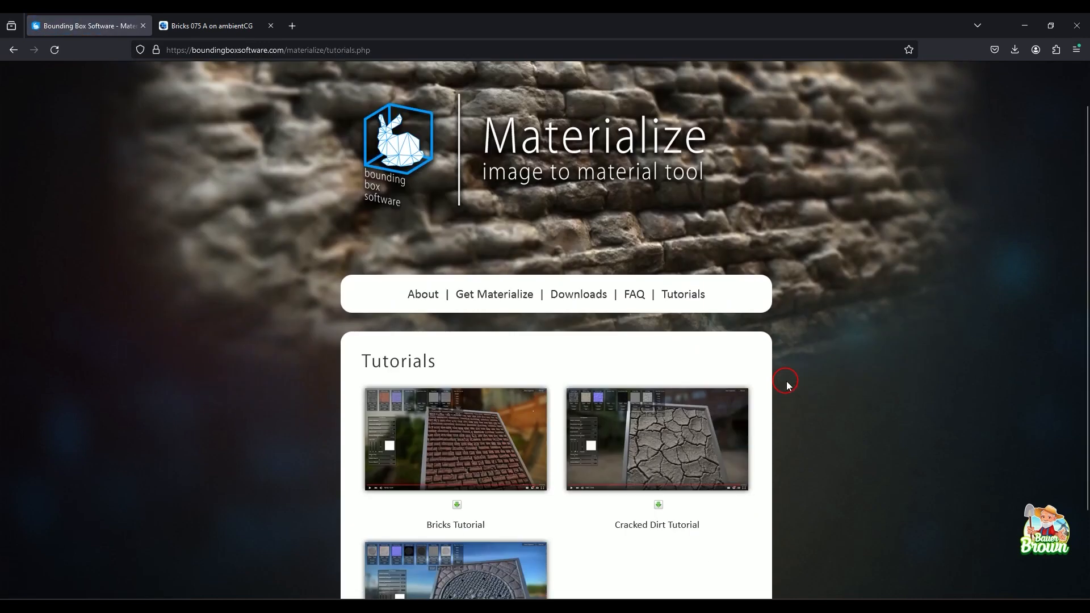
scroll(786, 382, down, 2)
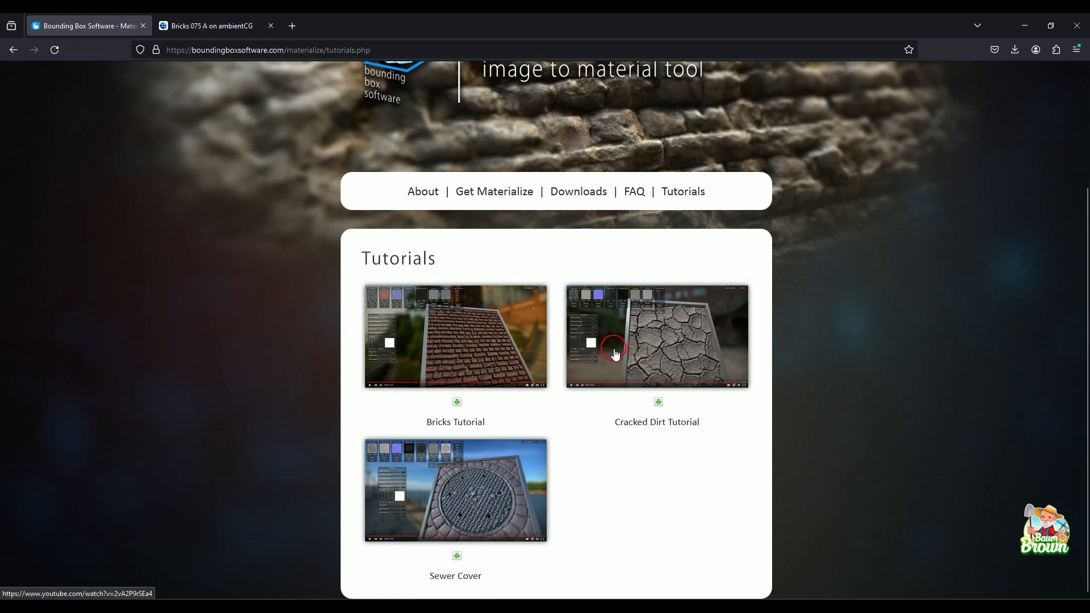
scroll(615, 352, up, 3)
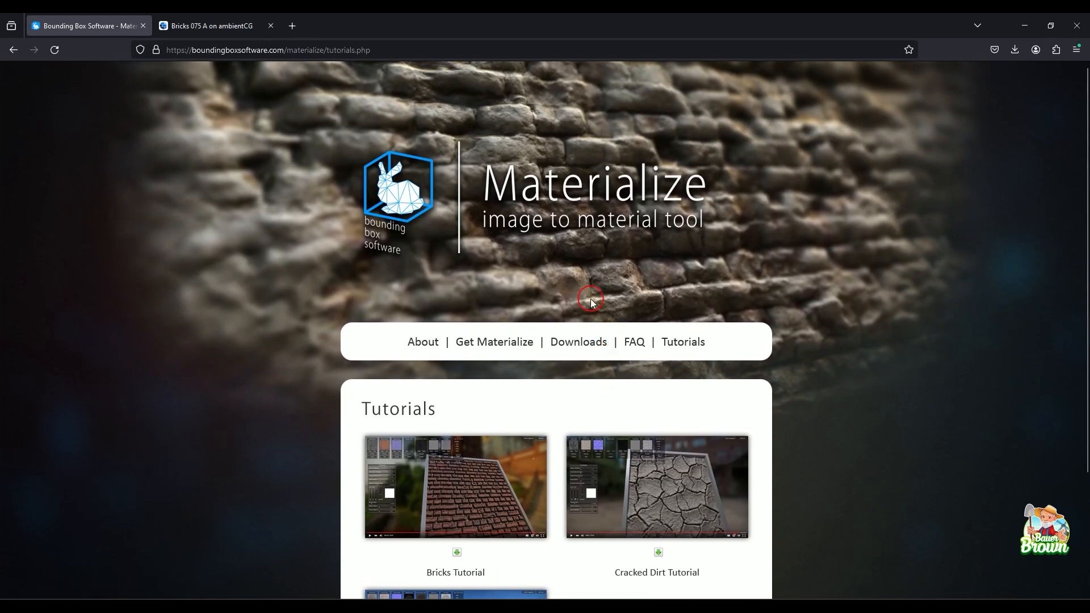
scroll(594, 306, down, 3)
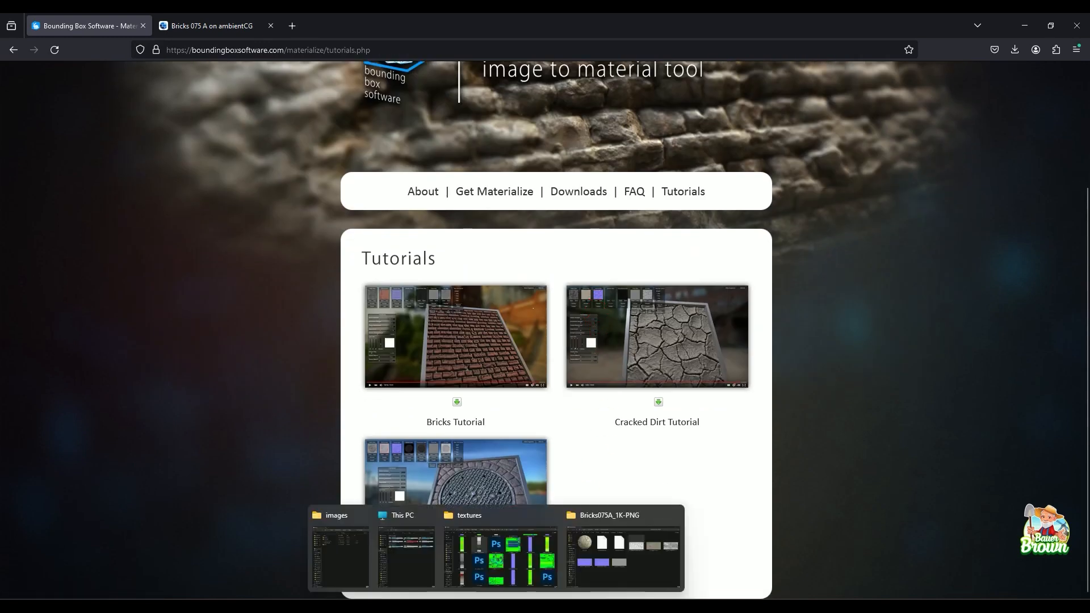
- Switch back to Materialize, set the saving file format to PNG and browse to drive Y: for opening a diffuse map
click(723, 606)
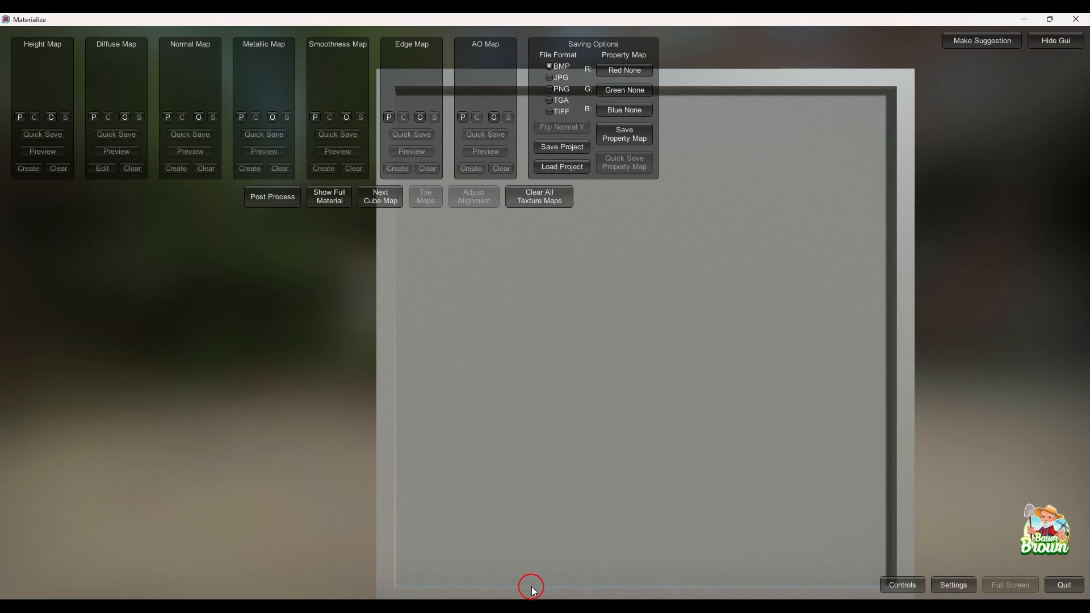
click(559, 91)
click(126, 118)
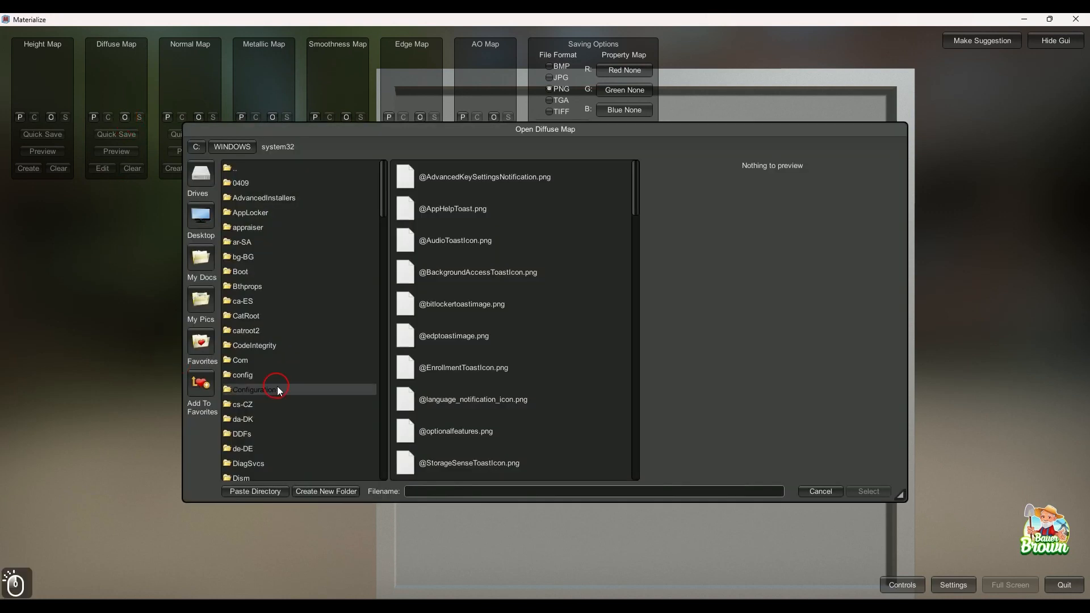
click(201, 186)
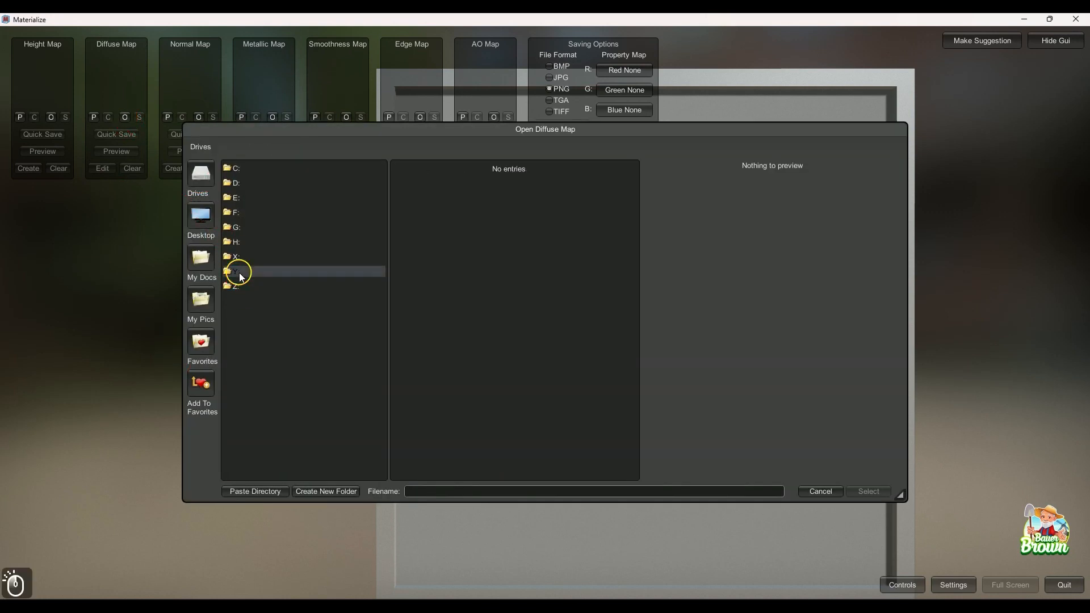
click(237, 274)
click(265, 197)
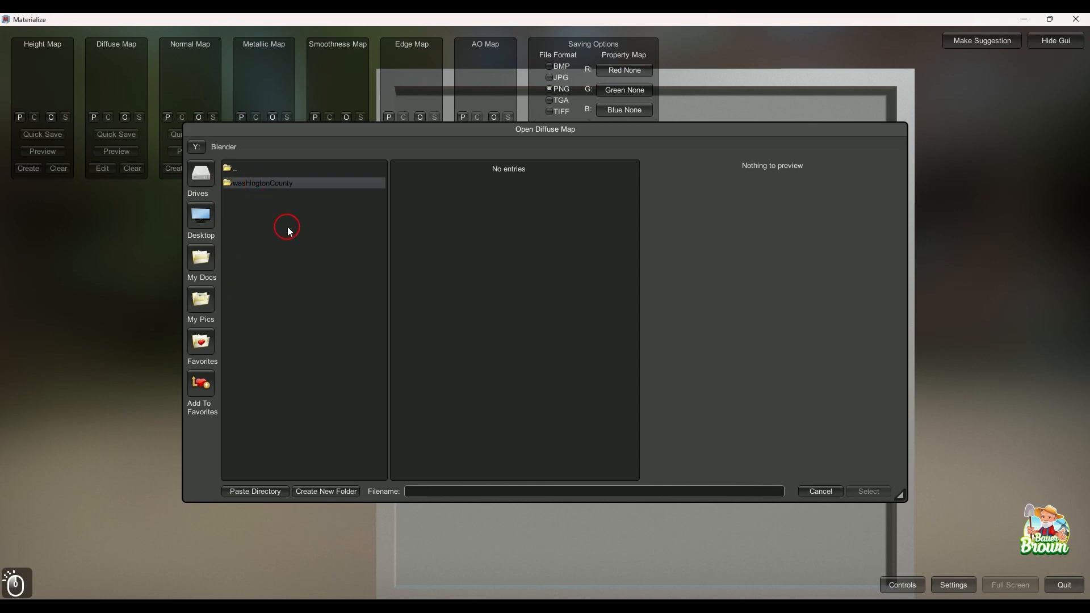
click(236, 169)
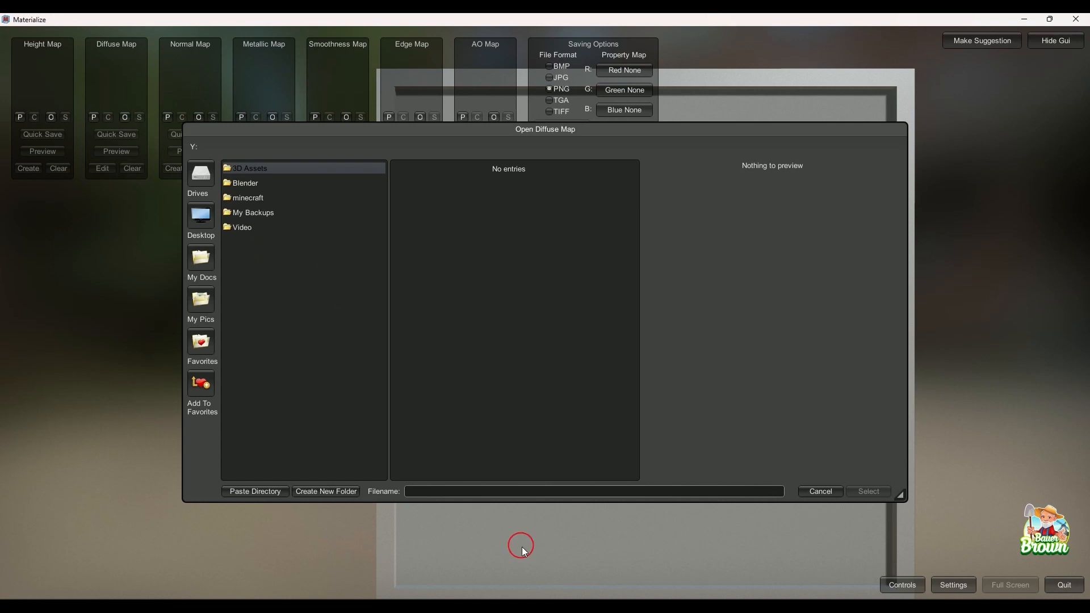
- Check the location of the Bricks075A_1K-PNG folder in File Explorer, and return to Materialize
mouse_move(523, 605)
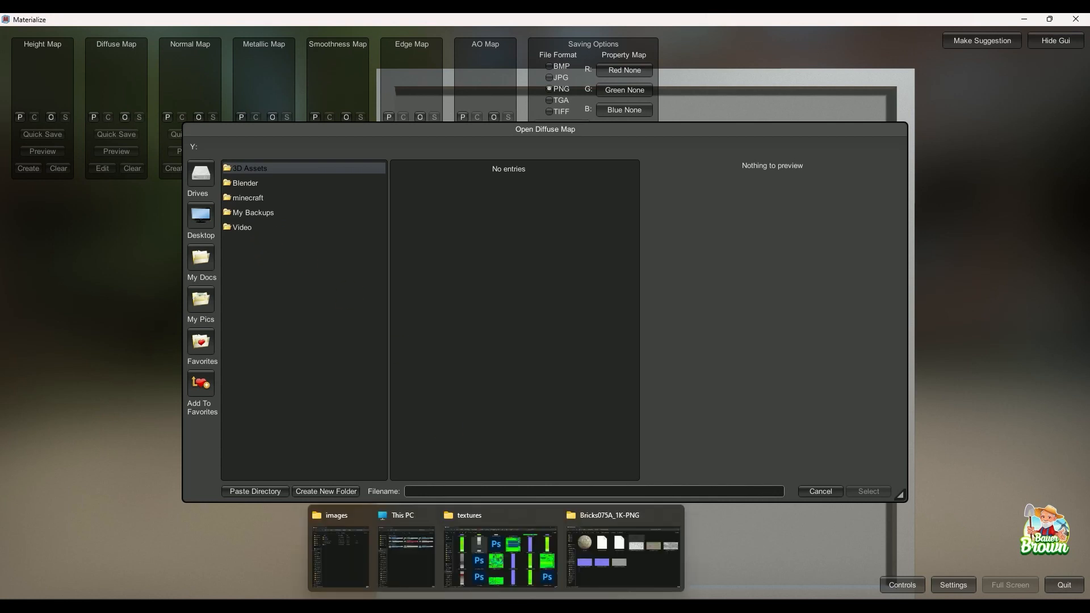
click(615, 519)
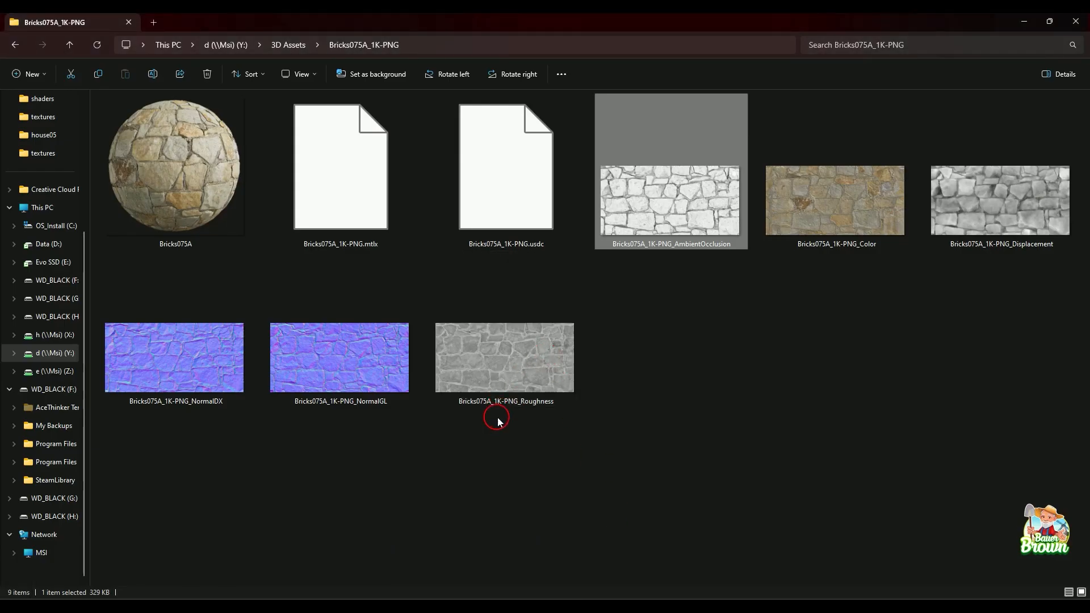
mouse_move(671, 605)
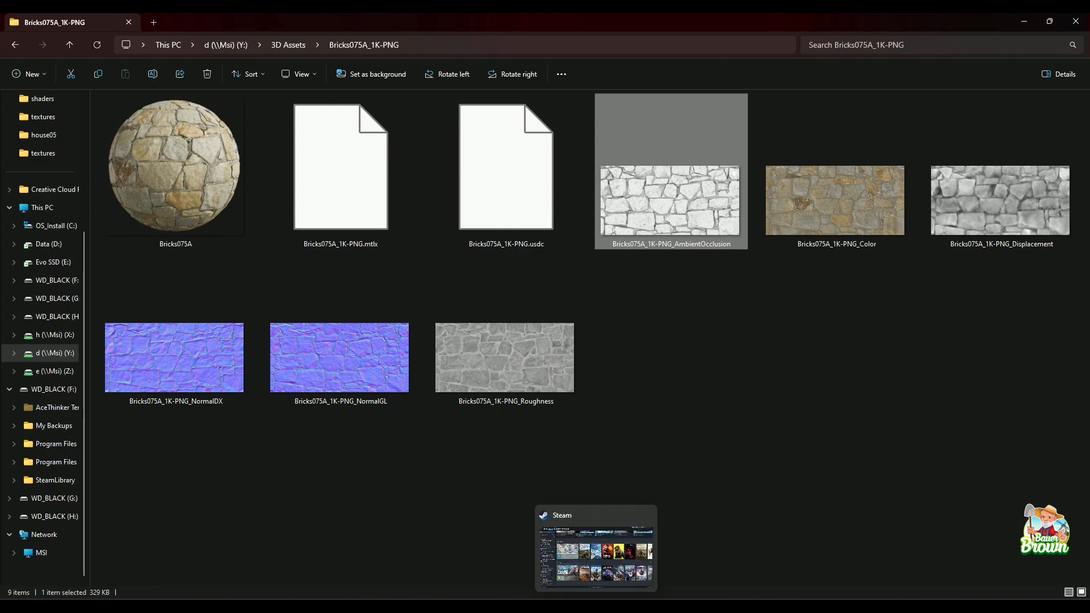
mouse_move(521, 605)
click(521, 548)
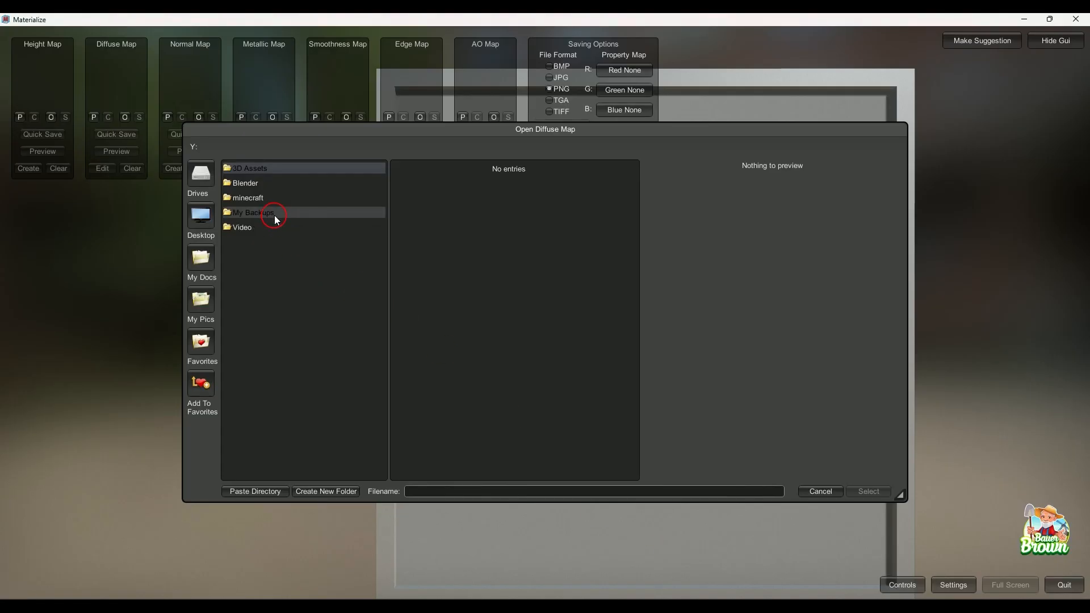
- Load Bricks075A_1K-PNG_Color.png from the Bricks075A_1K-PNG folder in 3D Assets as the diffuse map
double_click(274, 172)
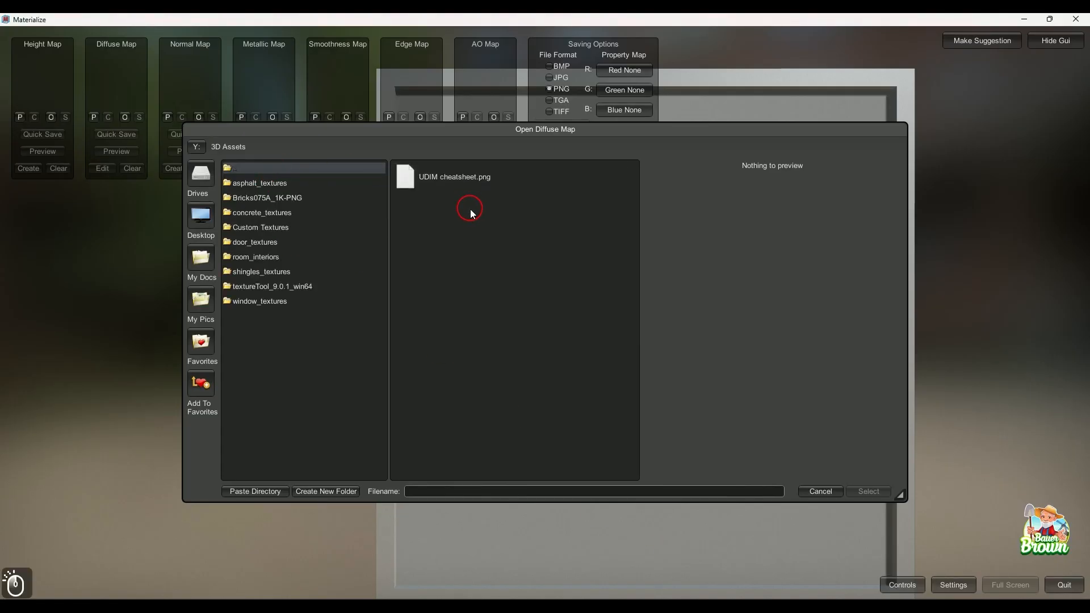
double_click(268, 198)
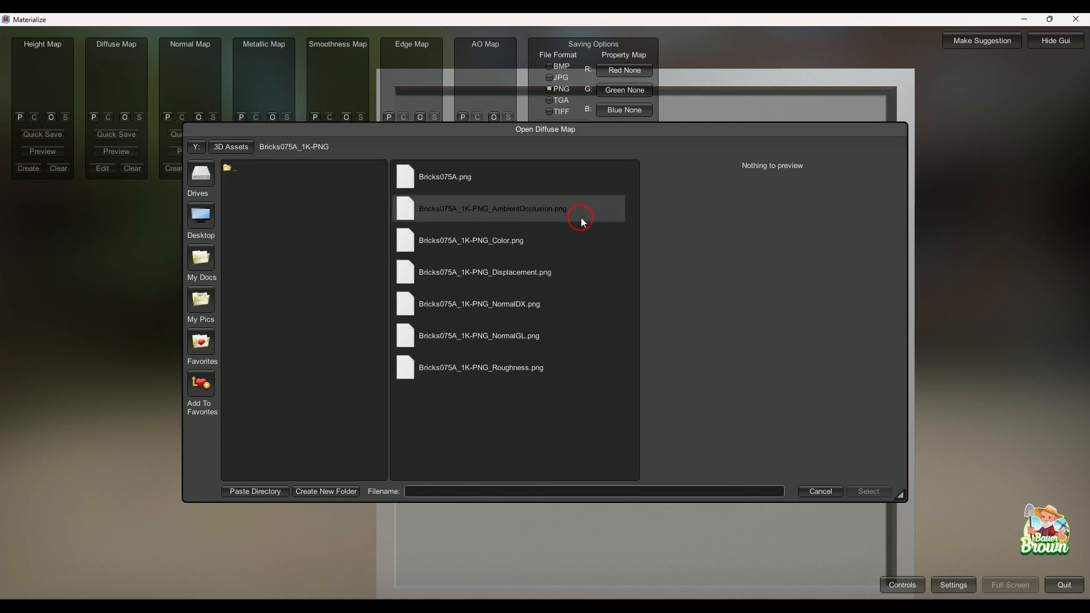
double_click(570, 243)
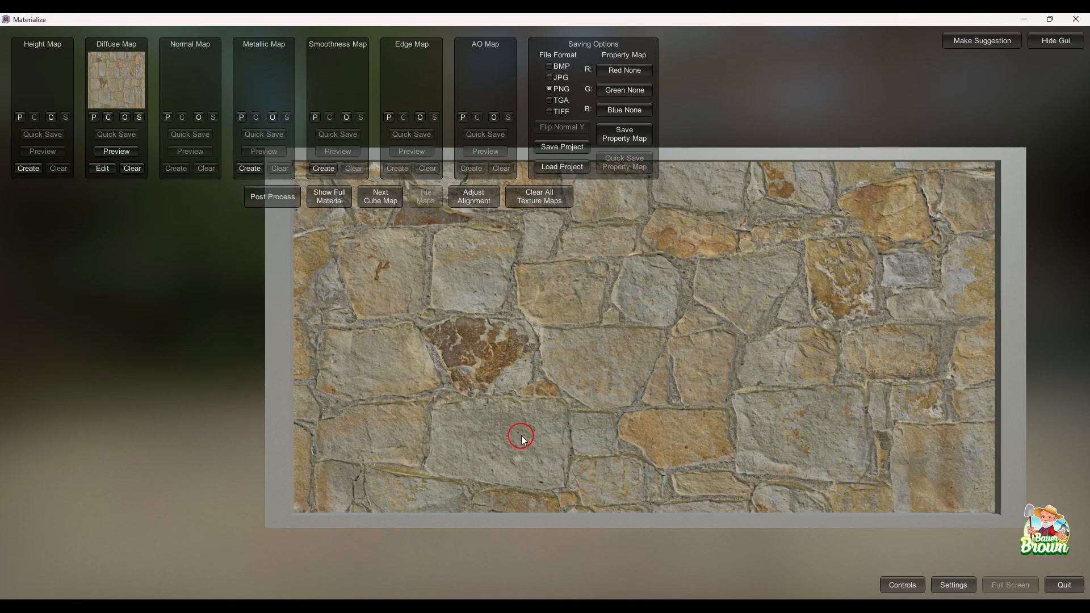
- Generate a height map from the original diffuse using the Displace preset and set it as the height map
middle_drag(508, 402, 554, 421)
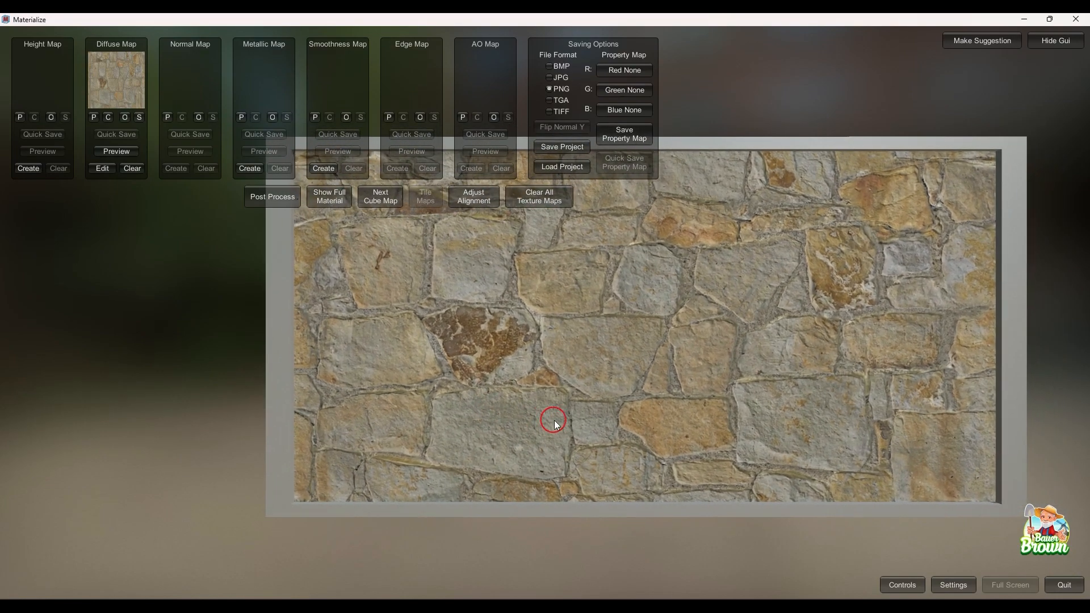
right_drag(554, 421, 631, 376)
right_drag(511, 375, 651, 341)
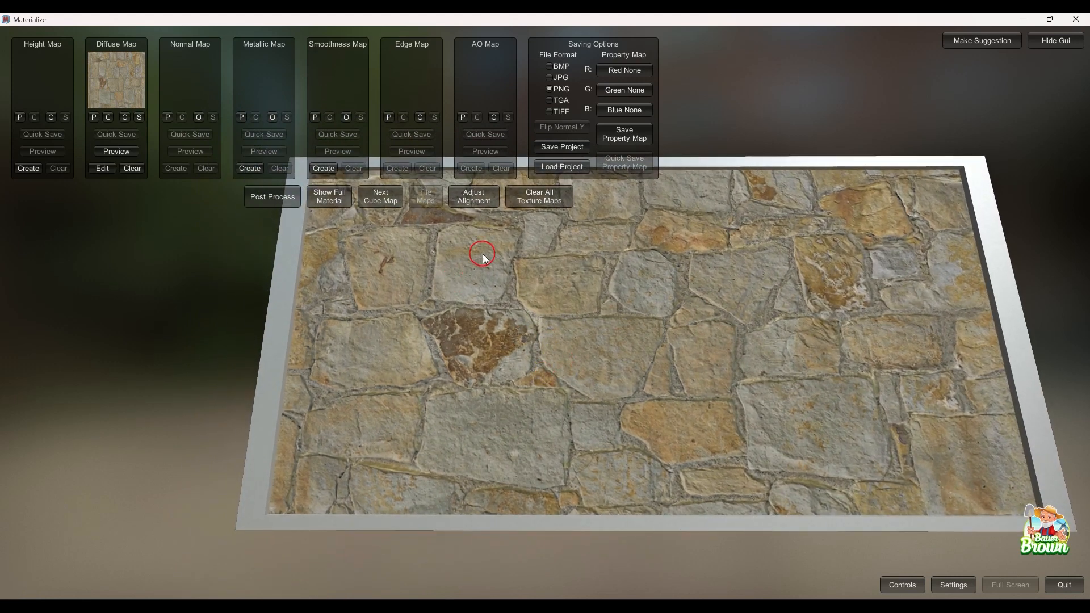
right_drag(574, 295, 580, 323)
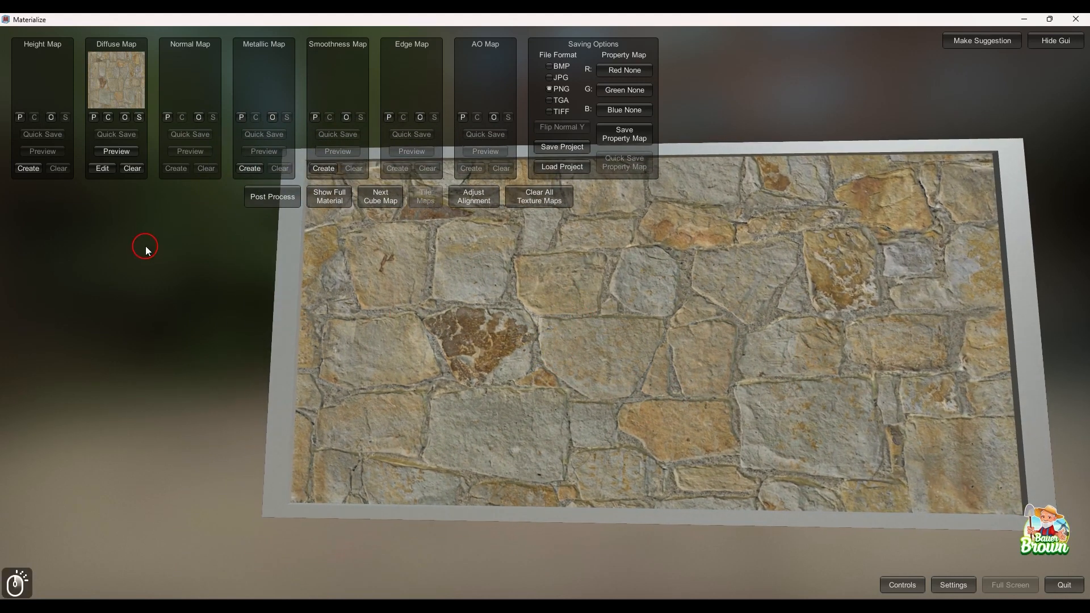
click(35, 169)
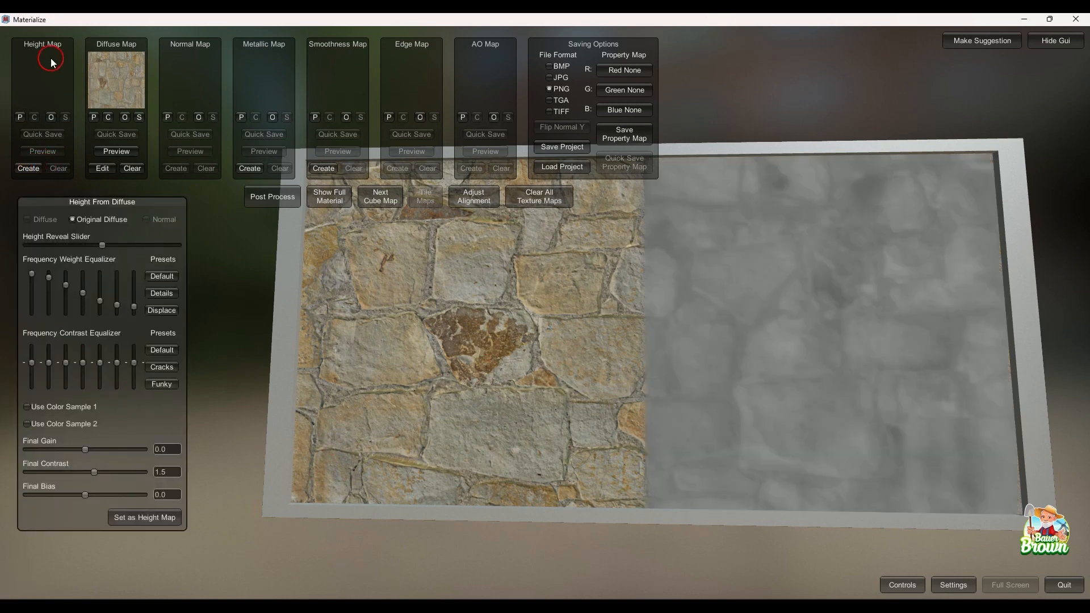
click(161, 310)
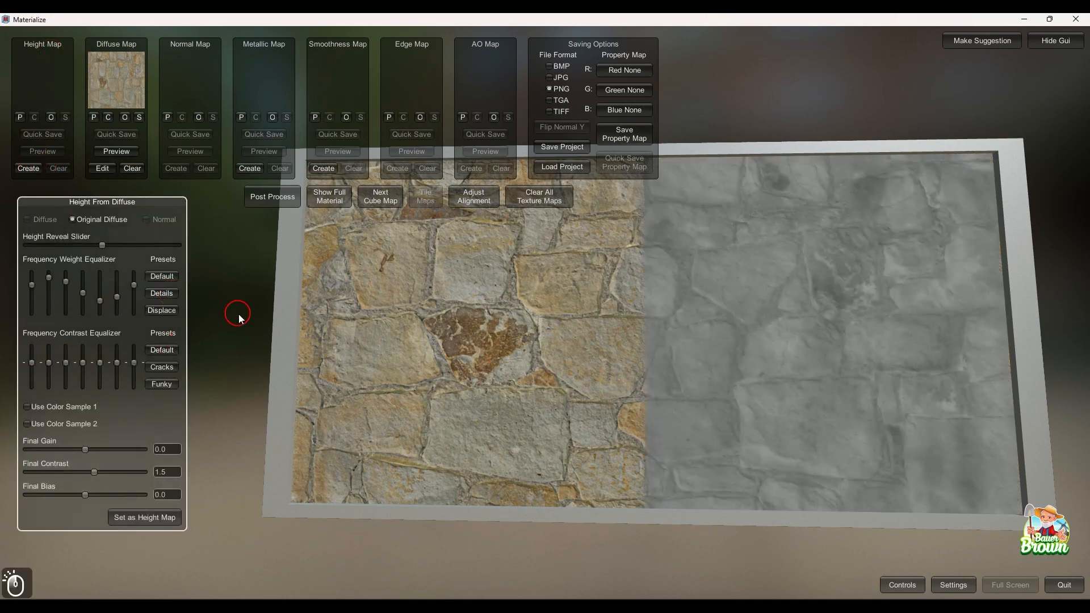
click(168, 518)
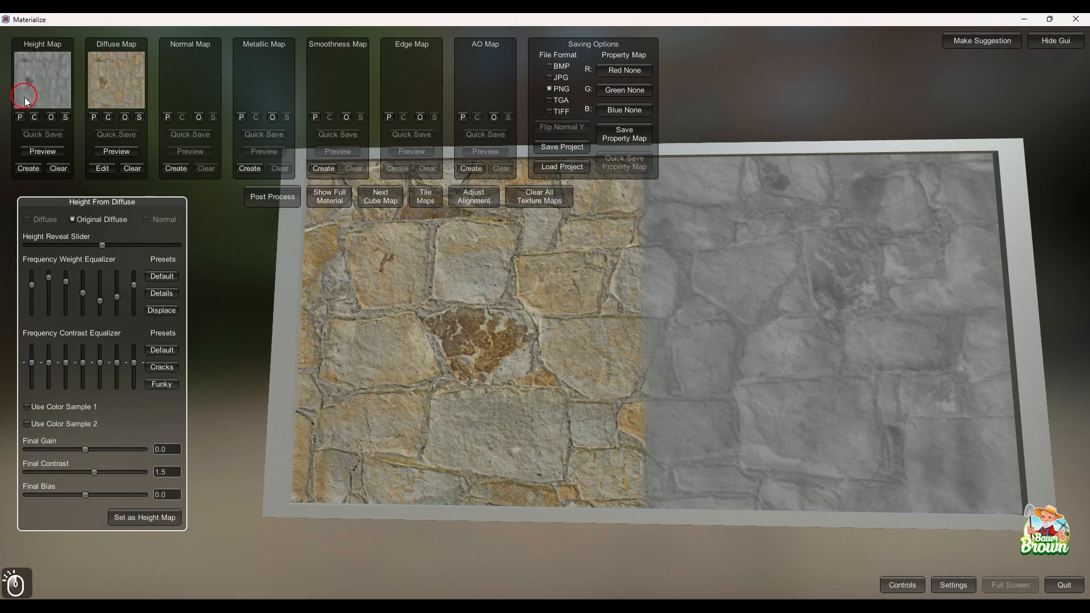
click(130, 225)
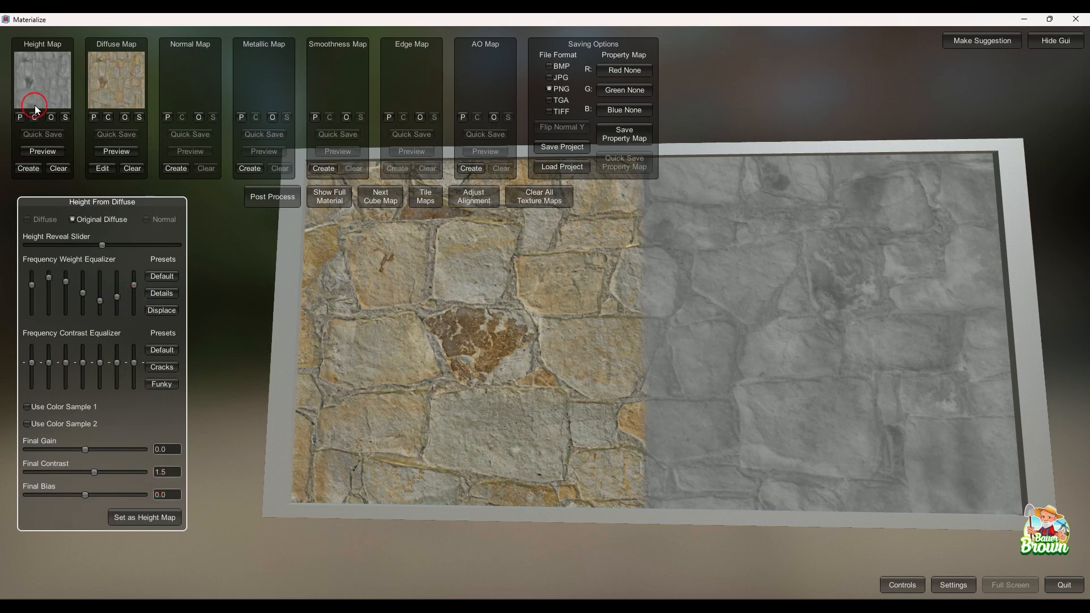
- Replace the height map with Bricks075A_1K-PNG_Displacement.png from the same texture folder
click(50, 117)
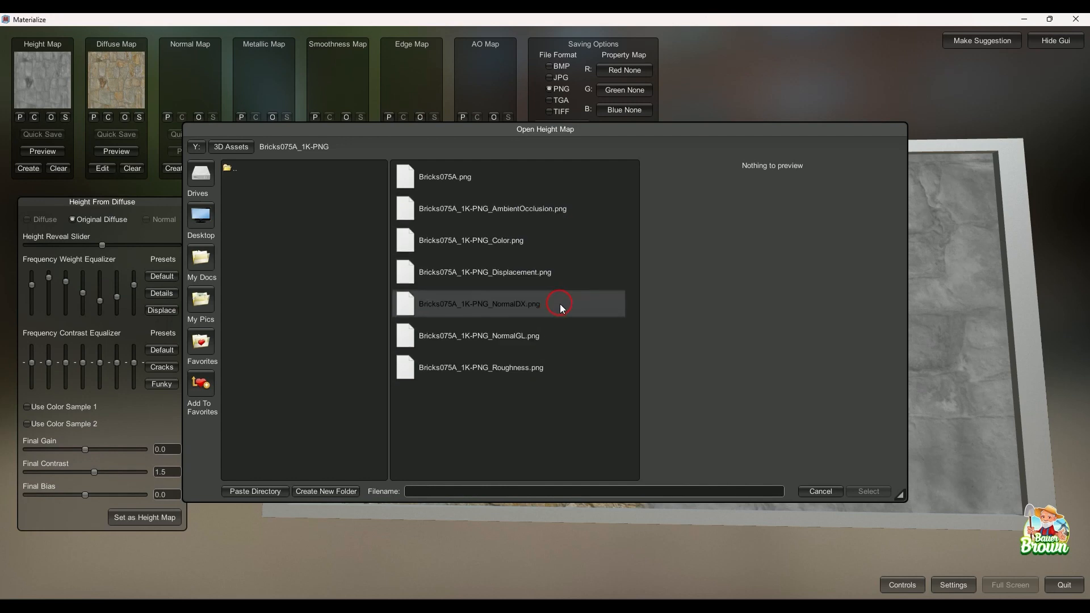
click(551, 272)
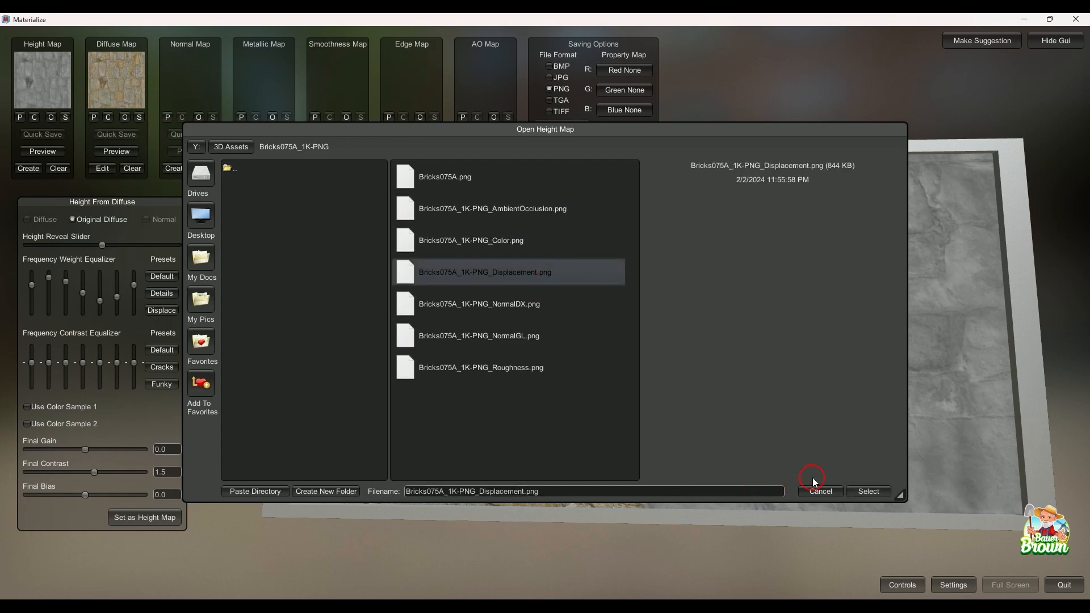
click(868, 491)
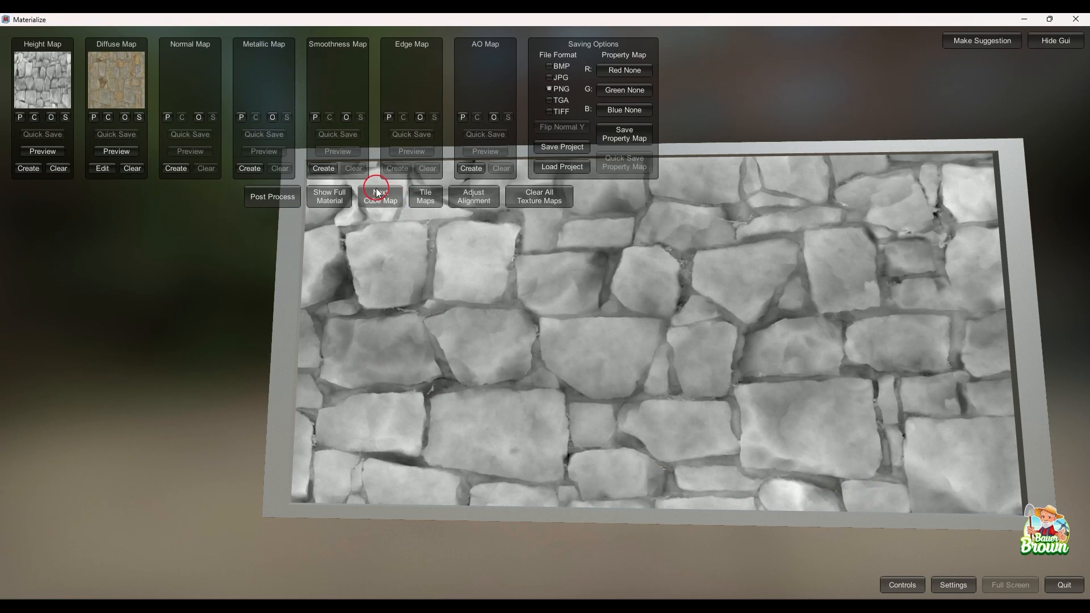
- Load Bricks075A_1K-PNG_NormalDX.png from the Bricks075A_1K-PNG folder as the normal map
click(199, 117)
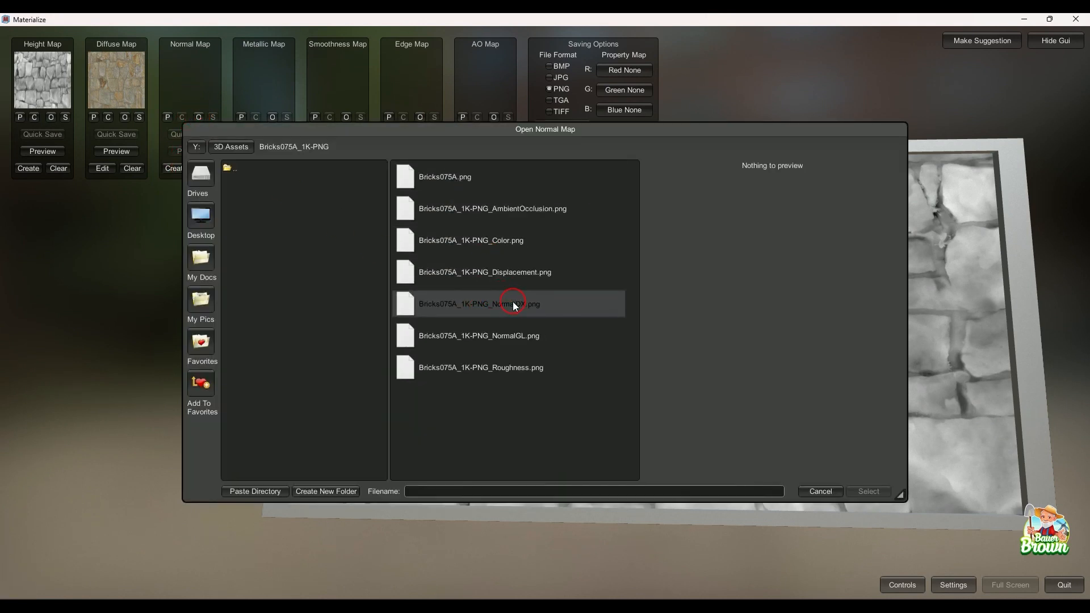
click(520, 312)
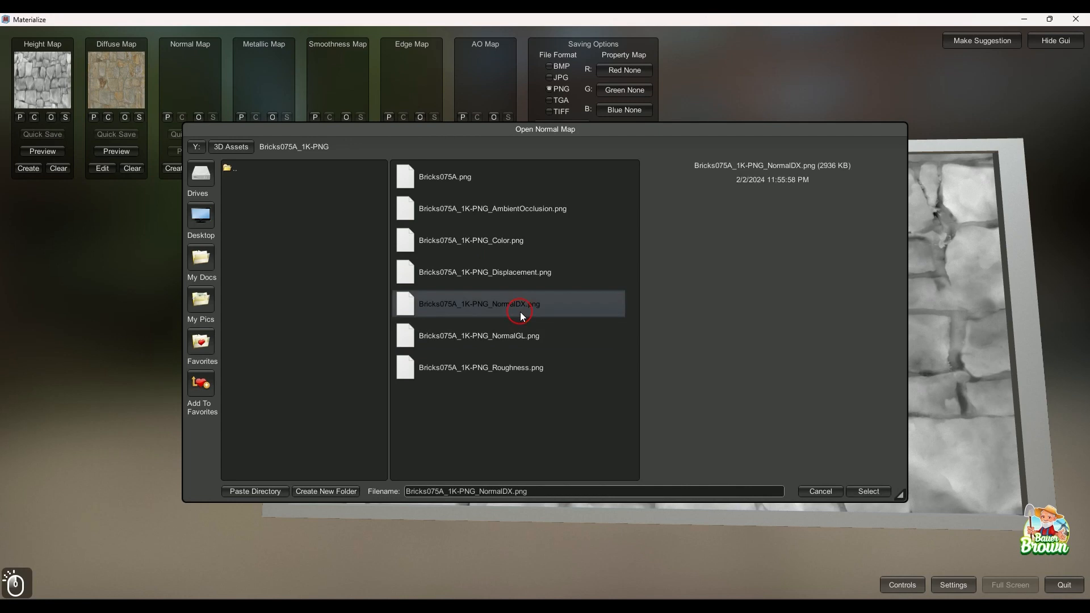
click(868, 492)
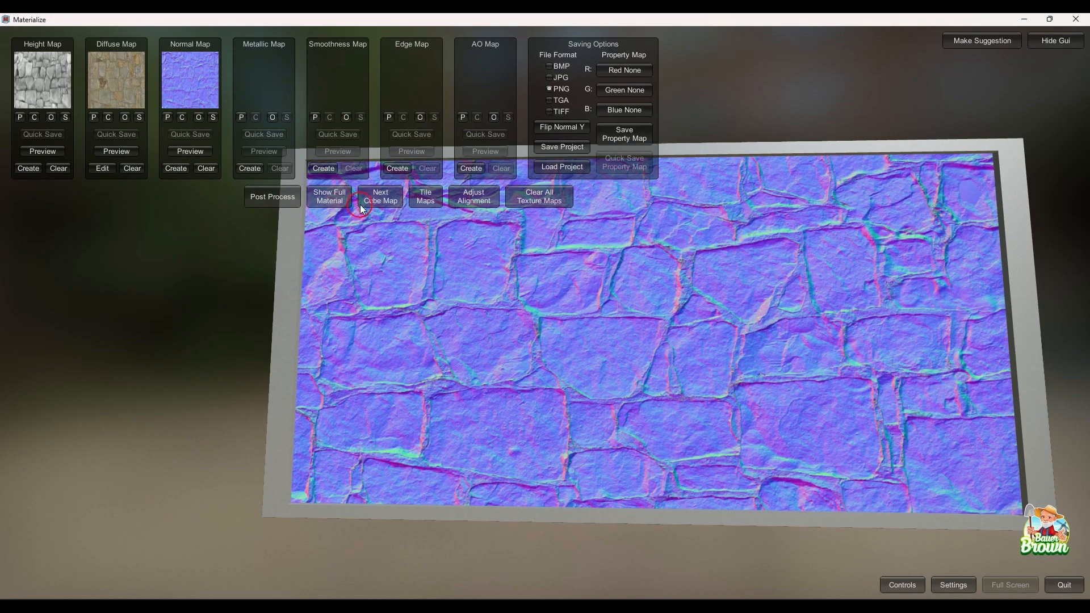
- Show the full material and set its parallax displacement to about 0.6826
click(335, 200)
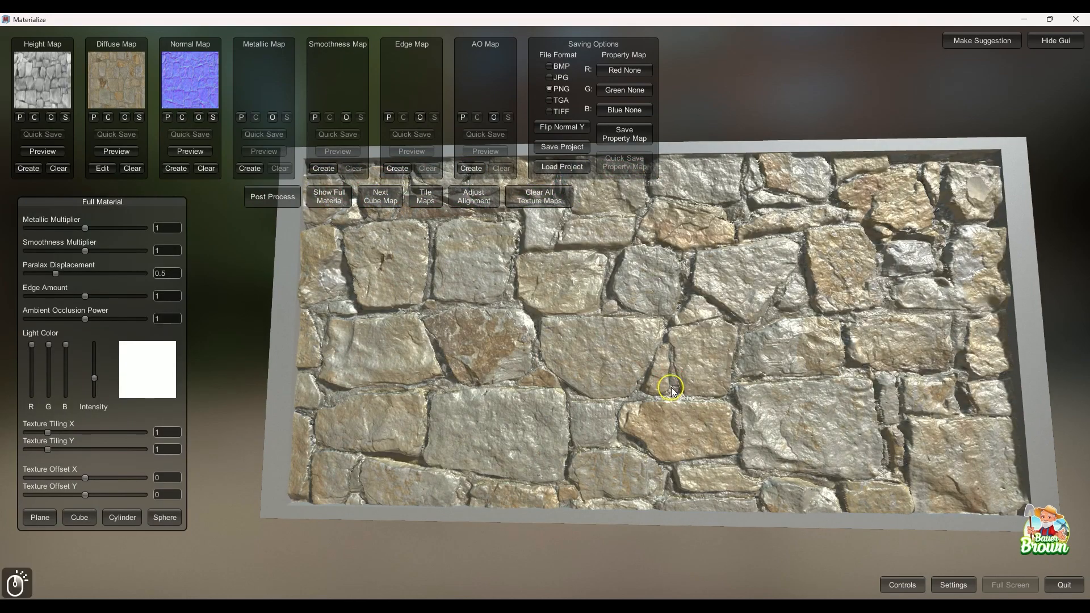
mouse_move(670, 386)
right_down()
mouse_move(674, 349)
mouse_move(676, 404)
mouse_move(694, 355)
mouse_move(719, 360)
mouse_move(746, 404)
mouse_move(686, 414)
mouse_move(713, 348)
right_up()
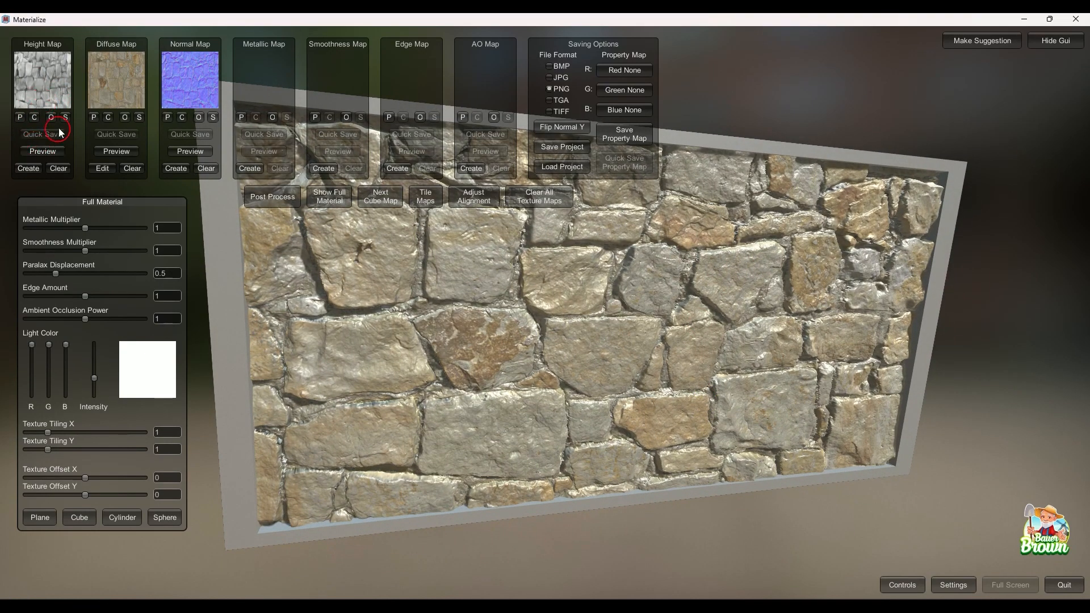
right_drag(753, 364, 636, 369)
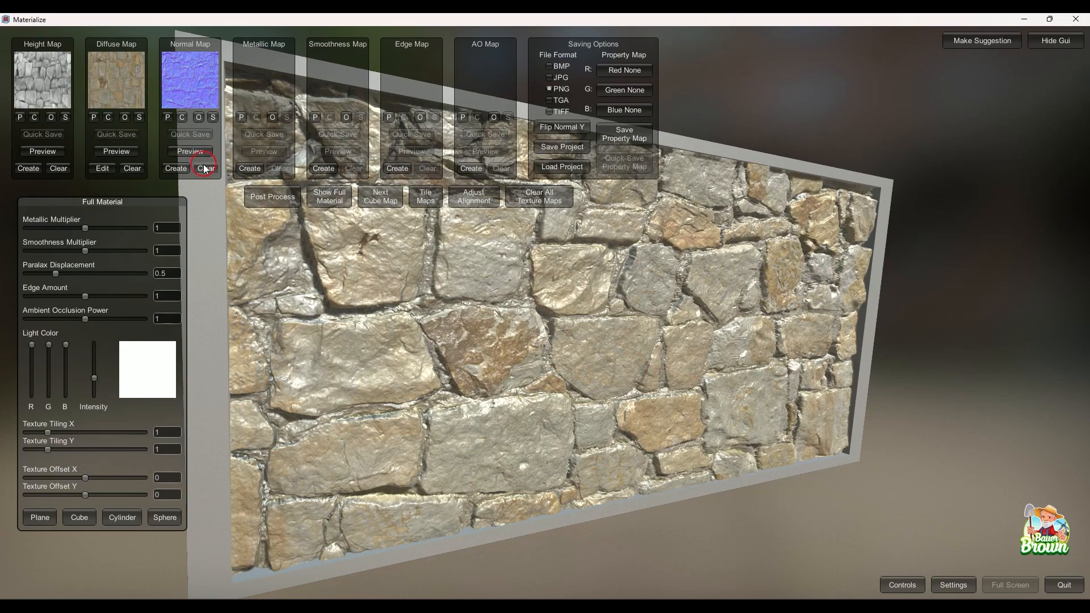
right_drag(469, 402, 518, 372)
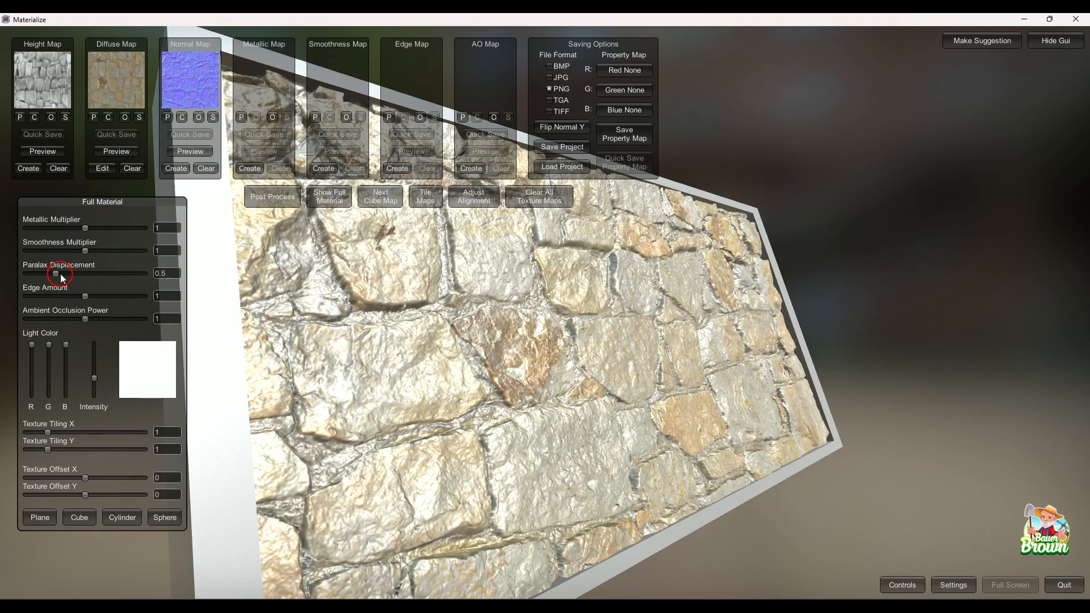
mouse_move(58, 274)
mouse_down()
mouse_move(158, 280)
mouse_move(70, 285)
mouse_up()
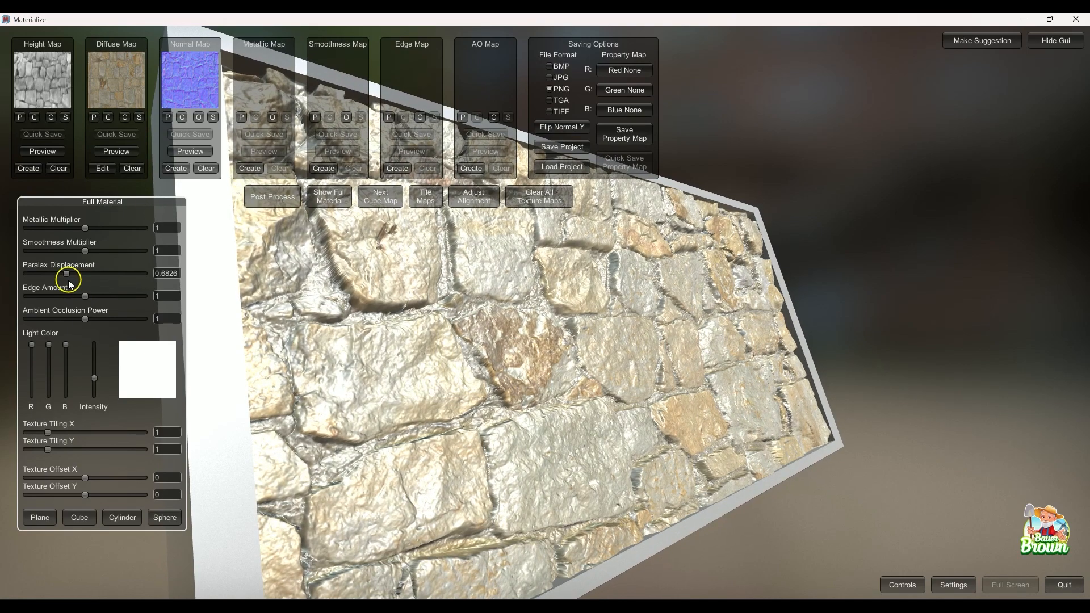
right_drag(110, 291, 618, 370)
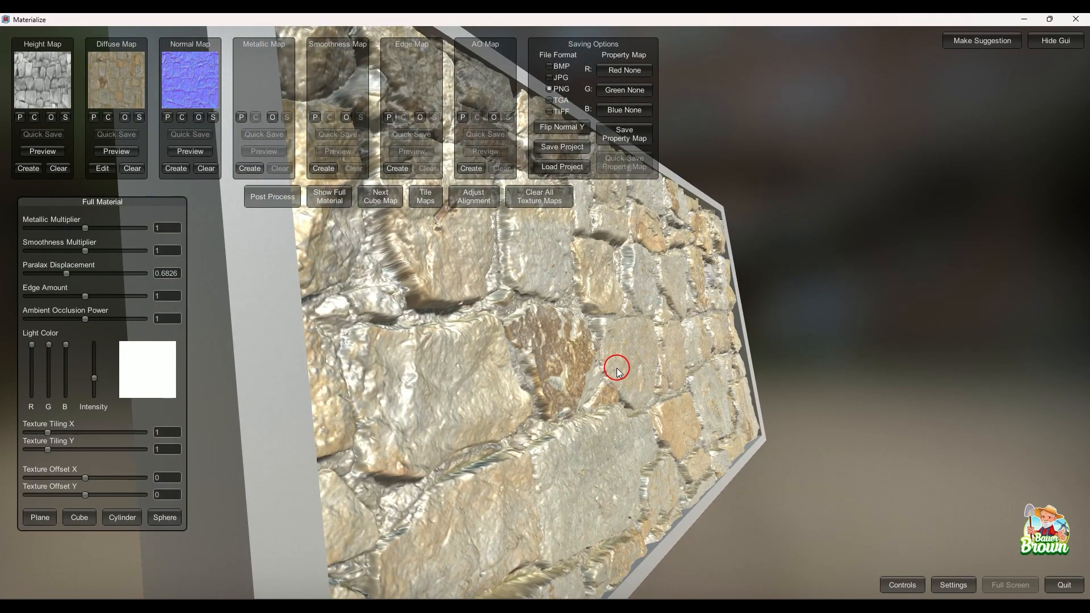
right_drag(617, 370, 656, 344)
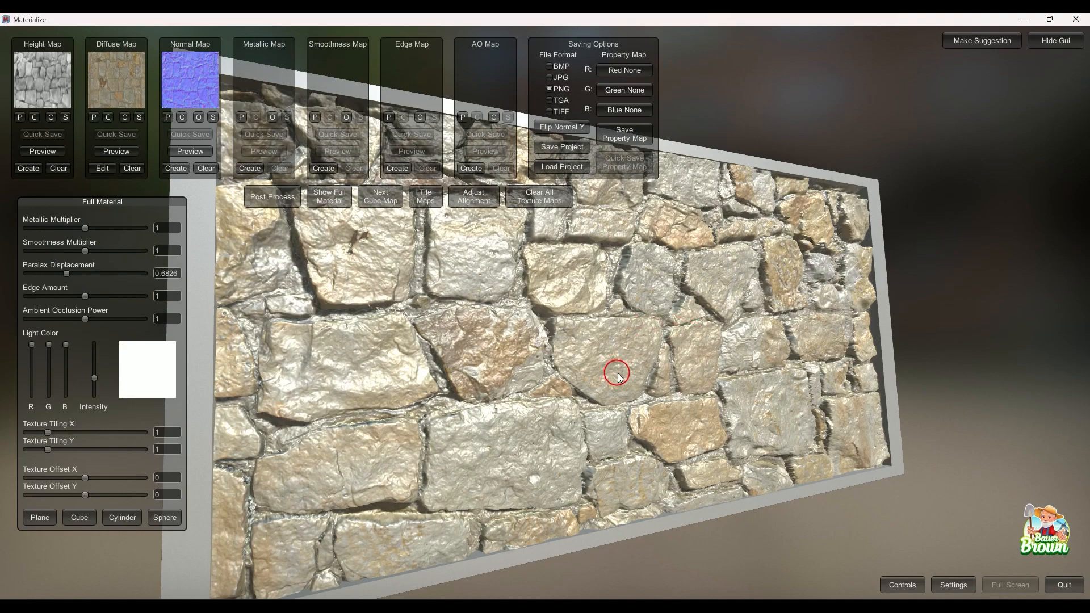
right_drag(630, 418, 518, 348)
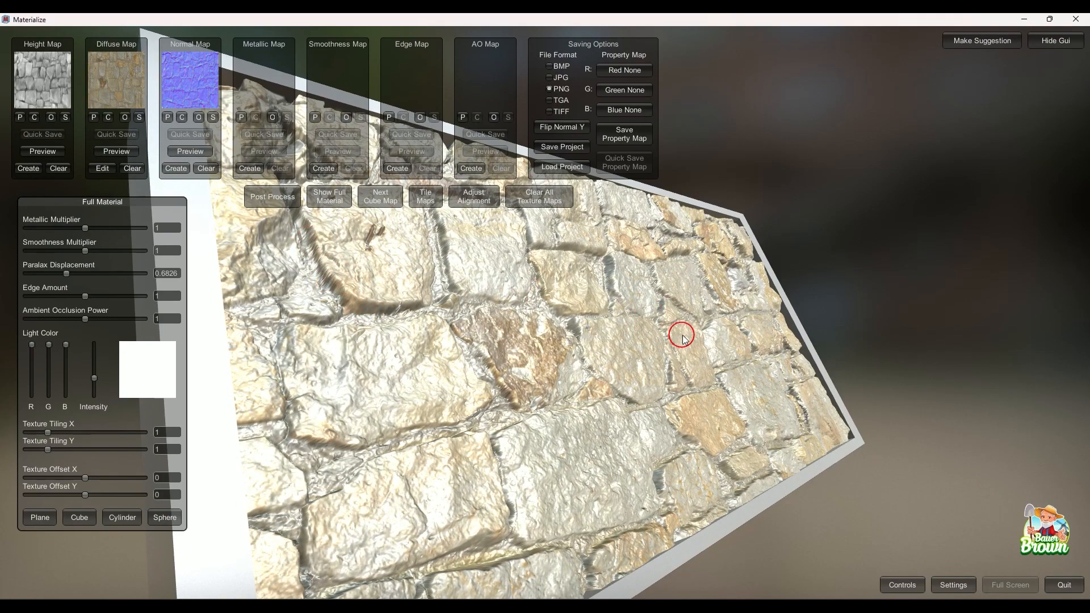
right_drag(699, 332, 764, 316)
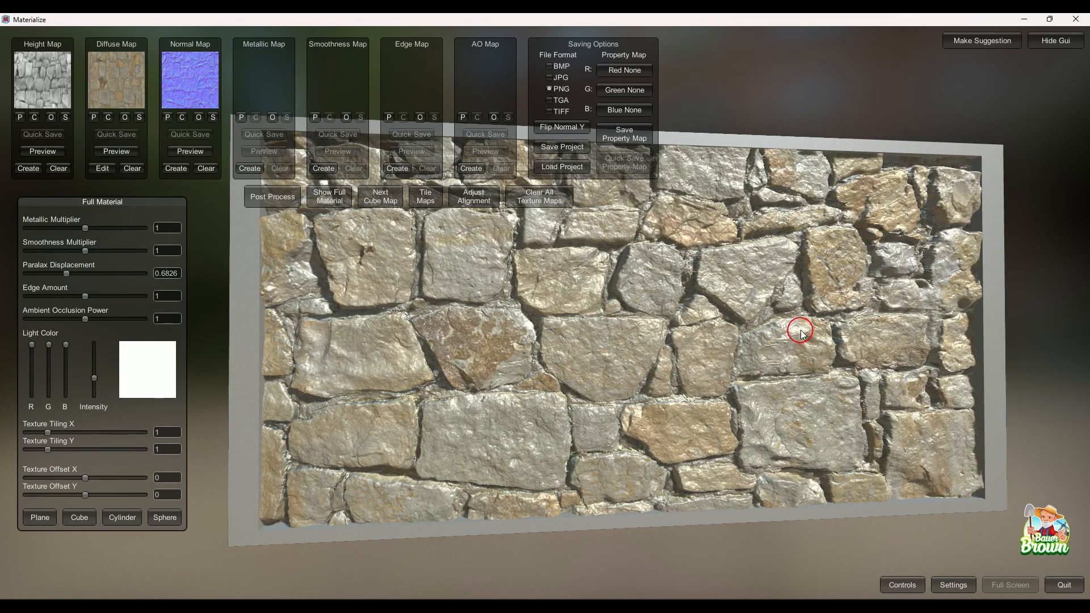
right_drag(785, 325, 325, 280)
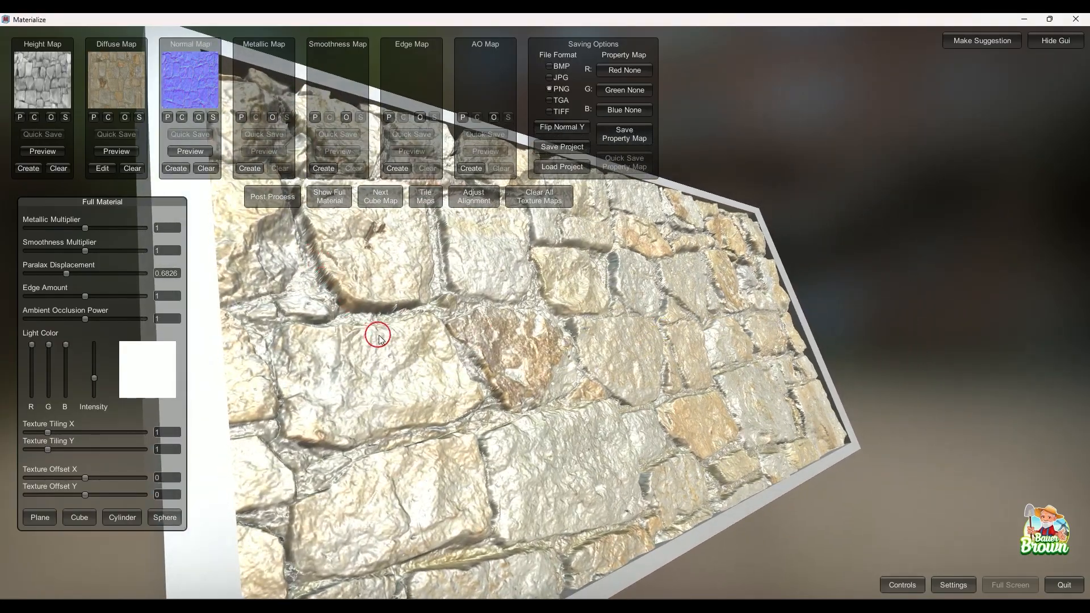
right_drag(379, 339, 450, 282)
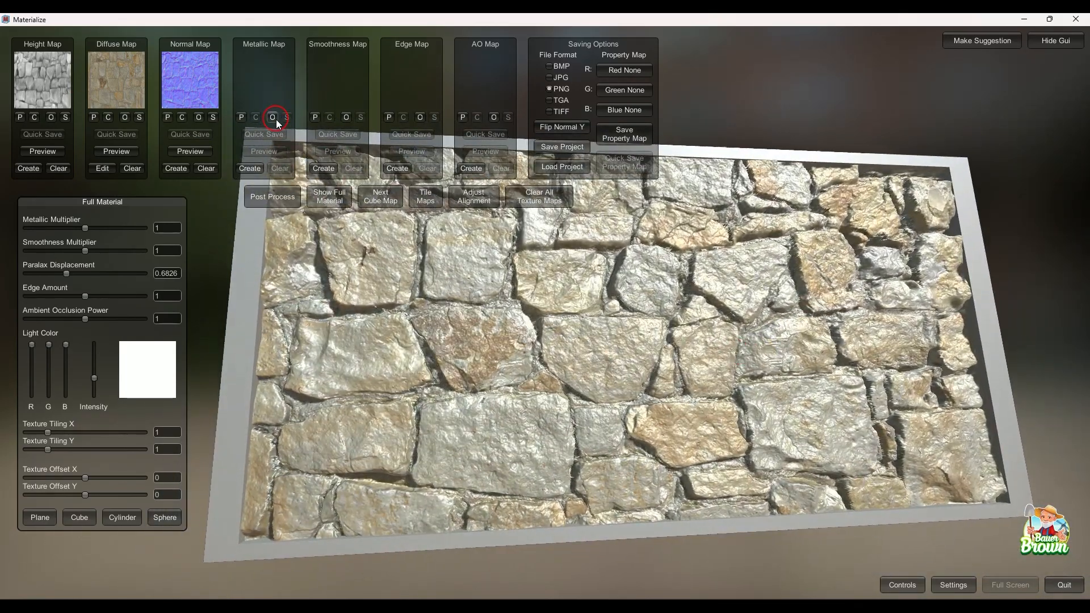
- Generate a metallic map from the original diffuse, raising the Low threshold until it is almost entirely black, and set it as the metallic map
click(250, 169)
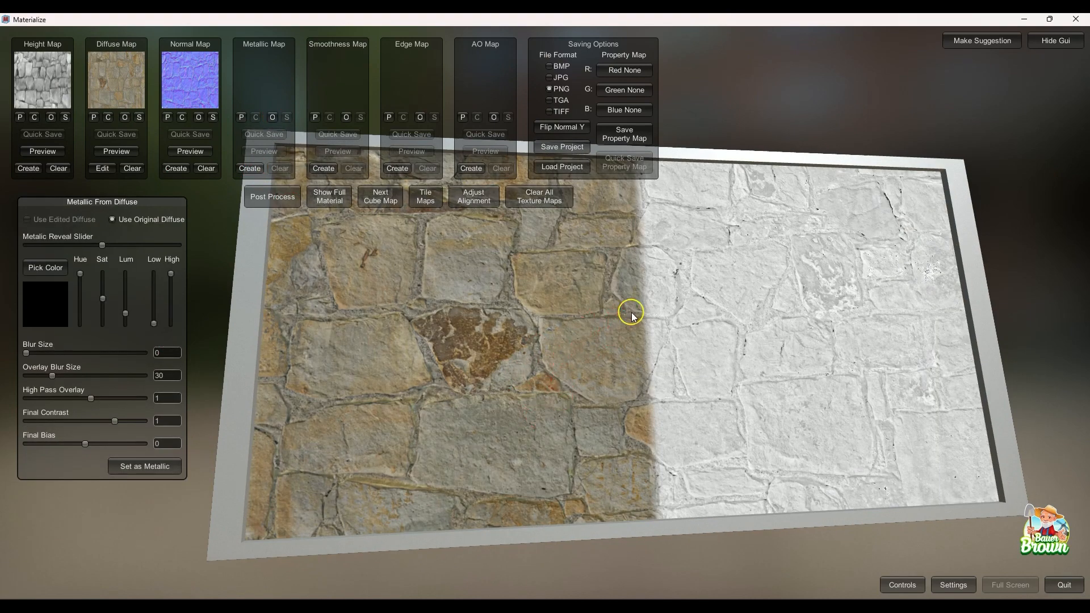
right_drag(632, 315, 770, 311)
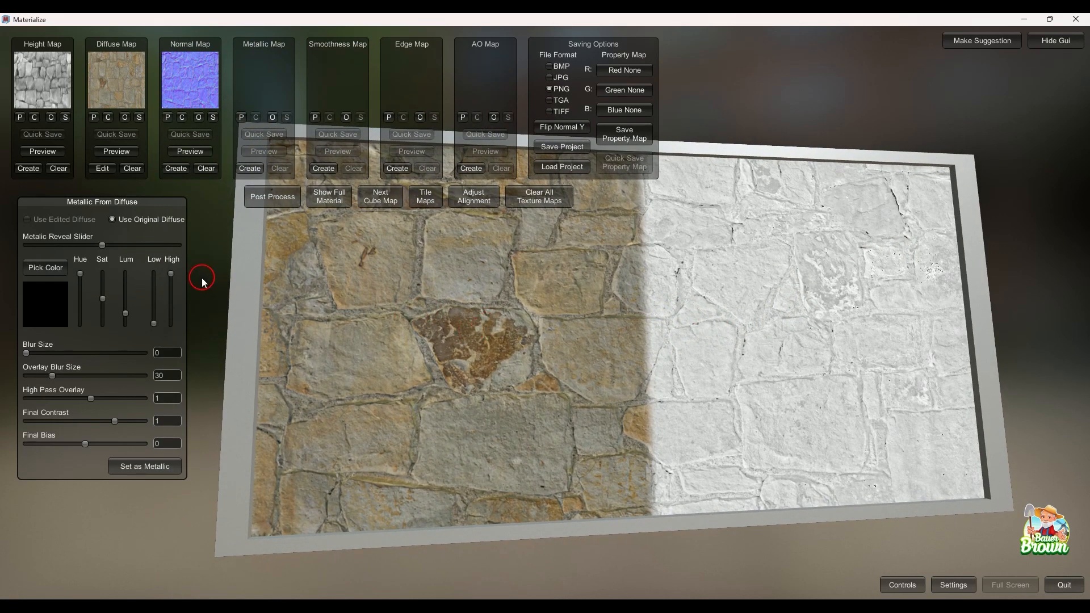
drag(157, 323, 152, 278)
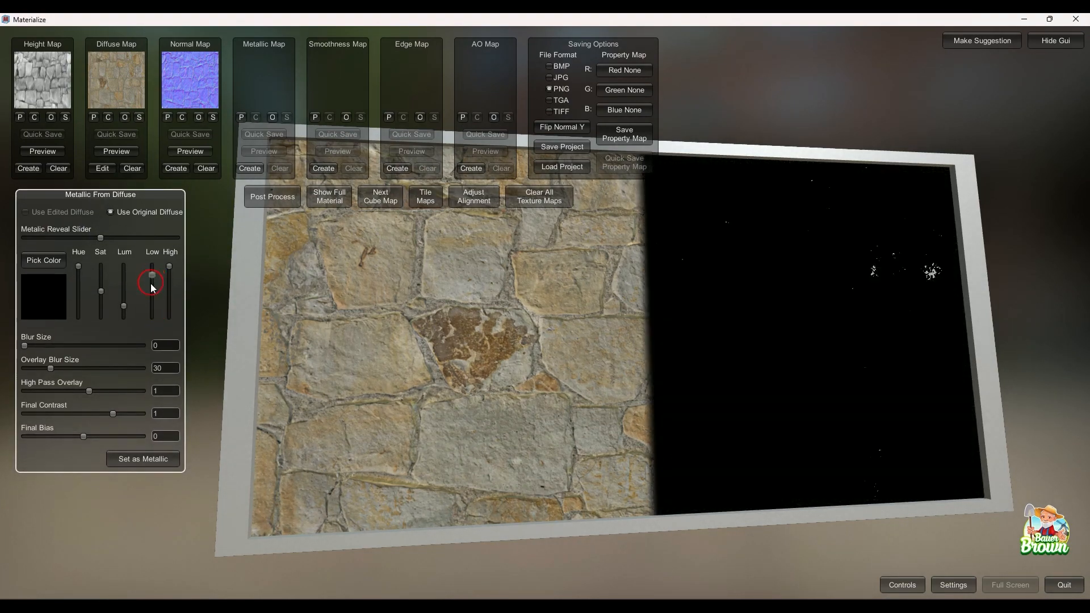
click(150, 457)
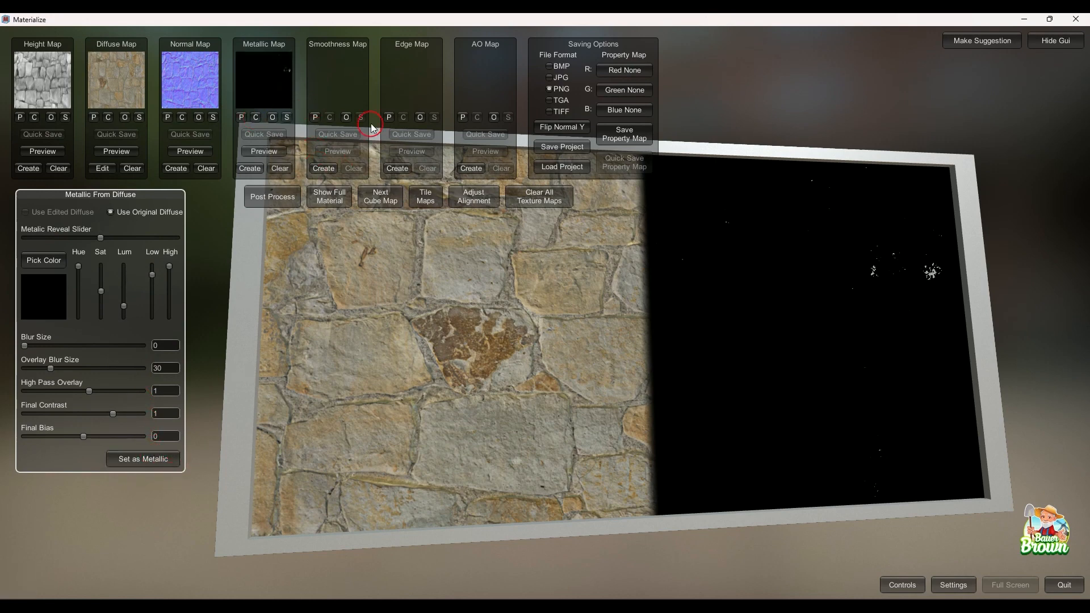
- Check the available maps in the Bricks075A_1K-PNG folder, and load Bricks075A_1K-PNG_Roughness.png as the smoothness map
click(320, 169)
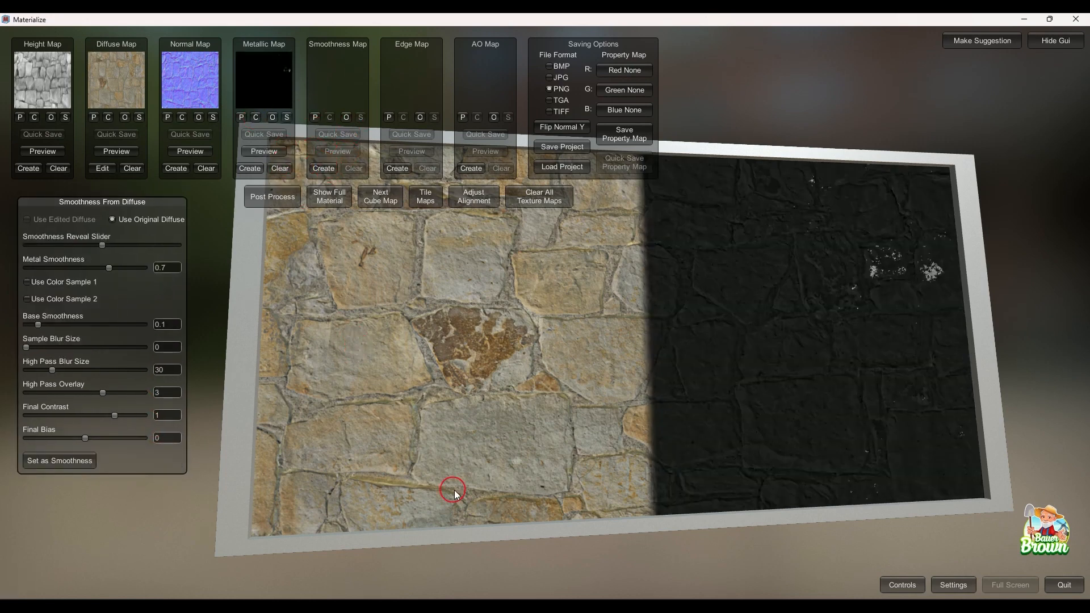
mouse_move(496, 602)
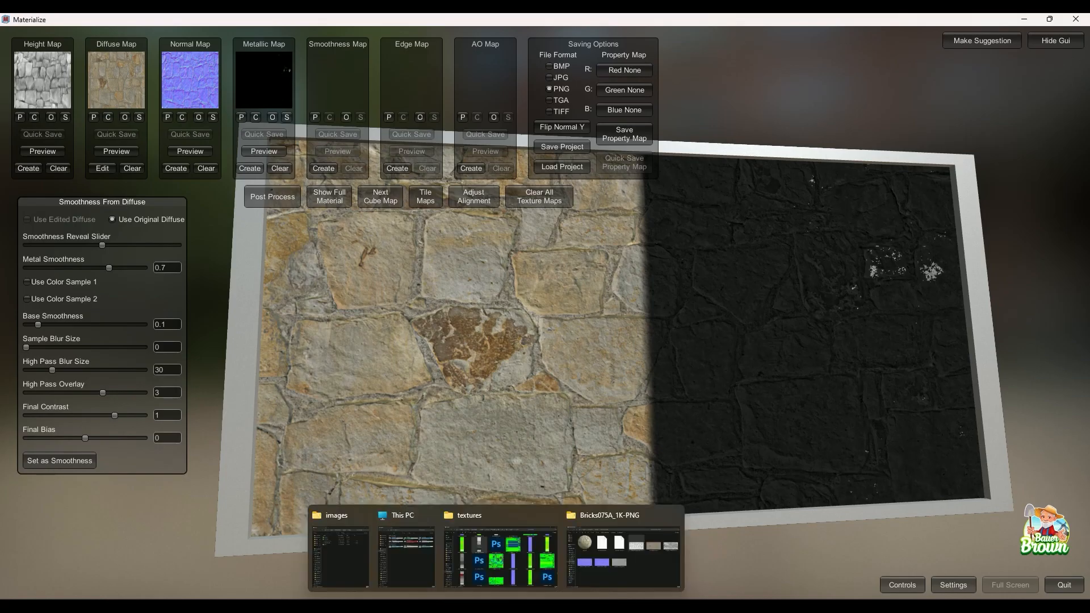
click(580, 525)
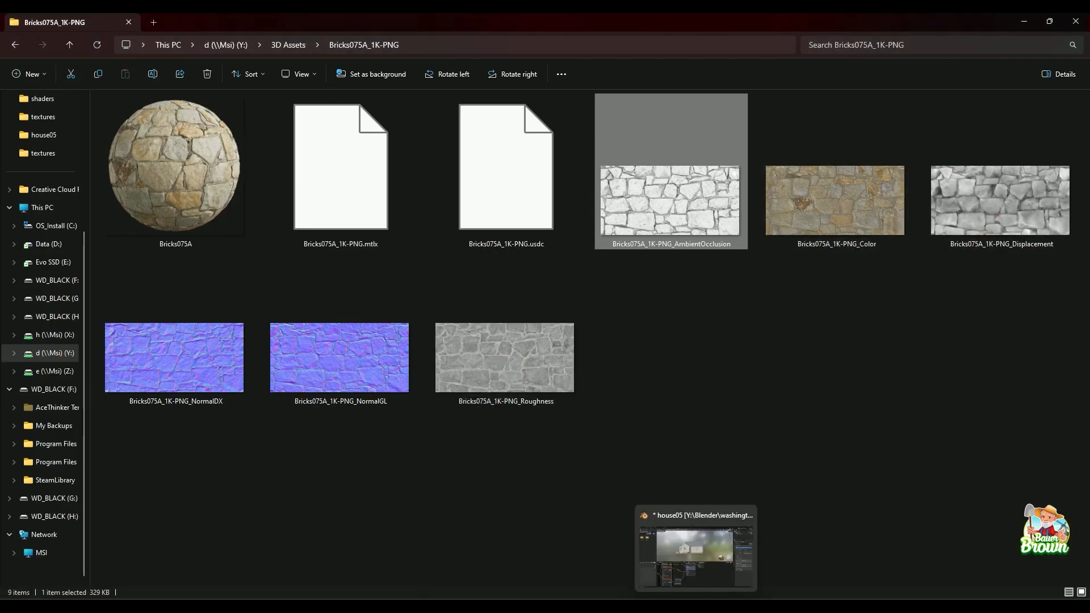
click(724, 603)
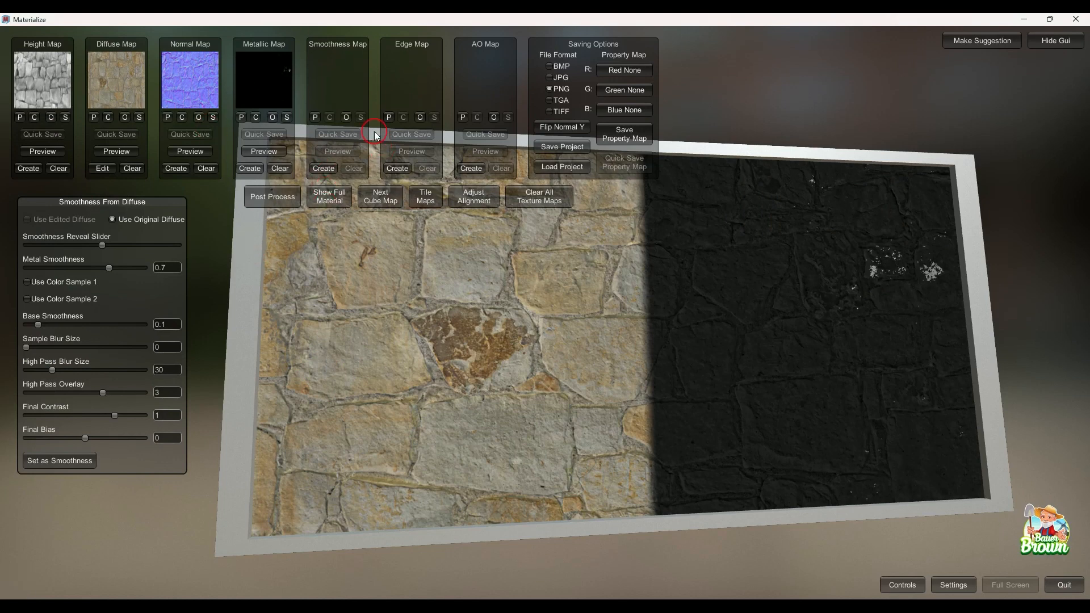
click(346, 117)
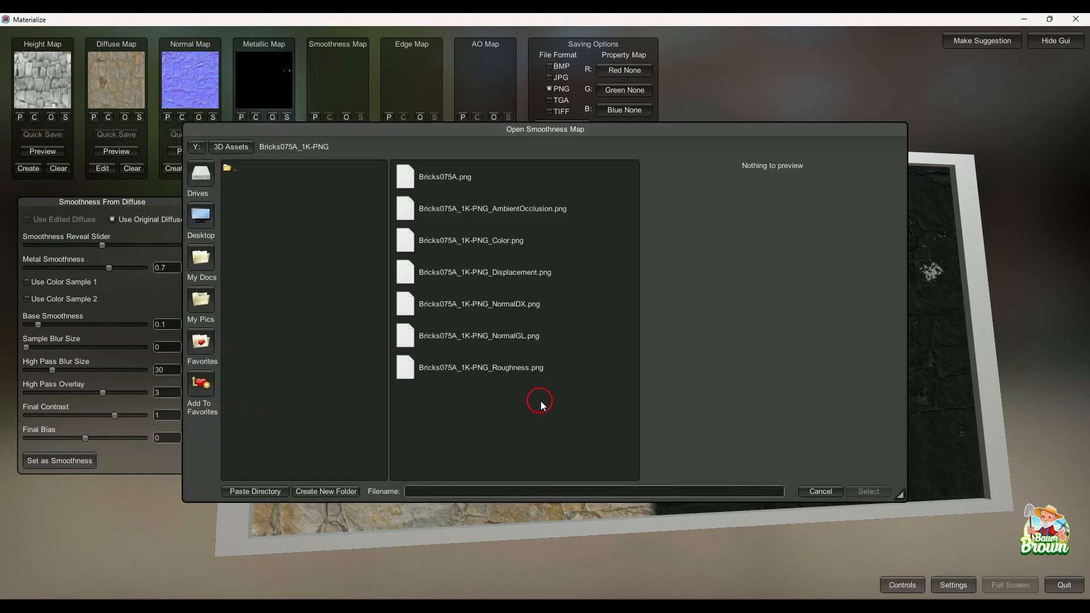
click(520, 369)
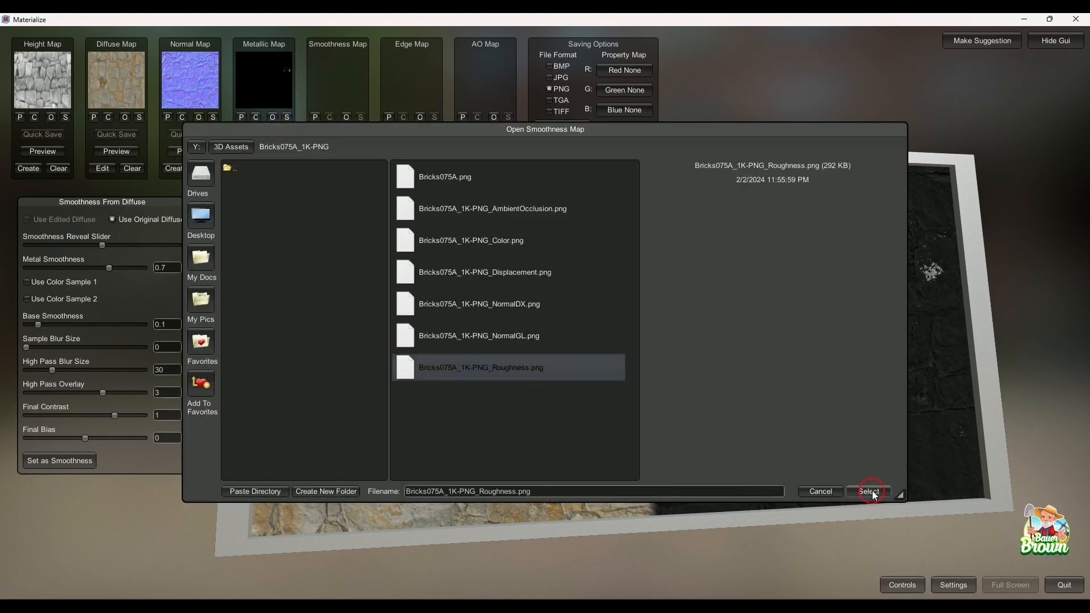
click(869, 492)
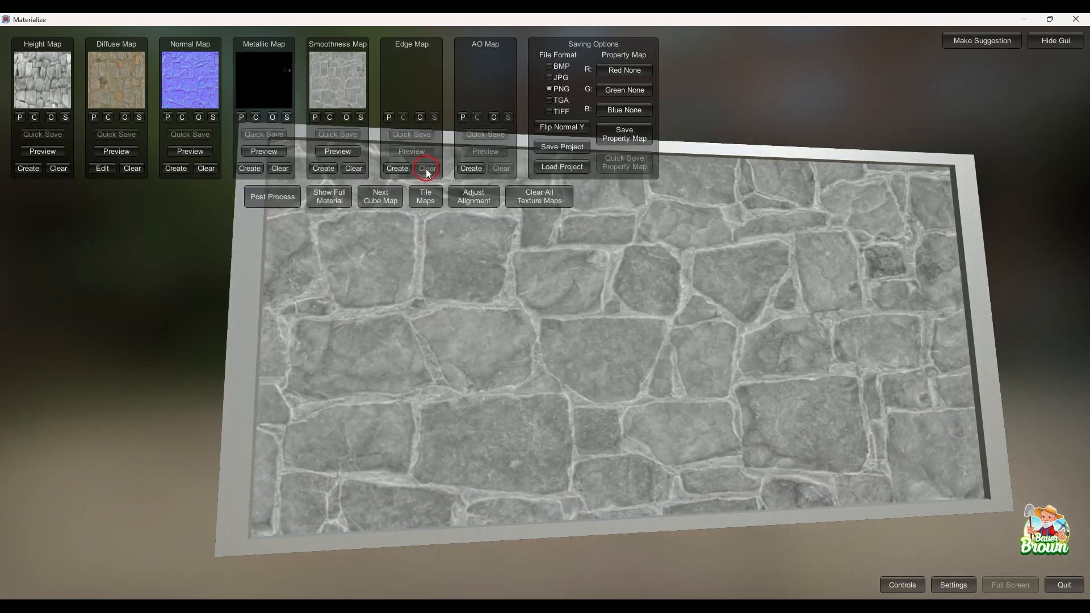
- Generate an edge map from the normal map with default settings, and load Bricks075A_1K-PNG_AmbientOcclusion.png as the AO map
click(397, 168)
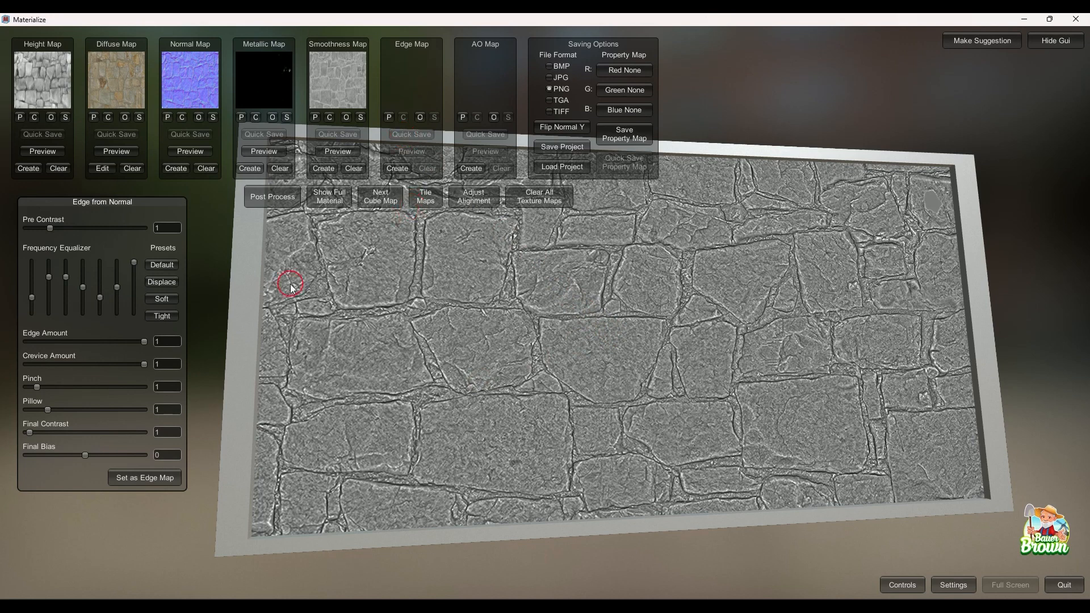
click(144, 481)
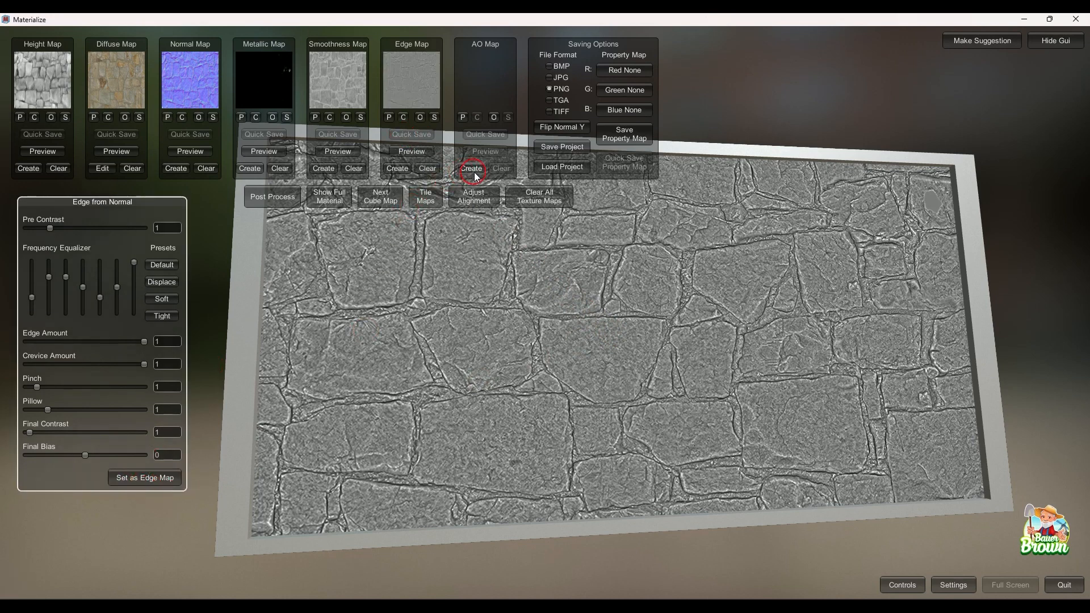
click(494, 117)
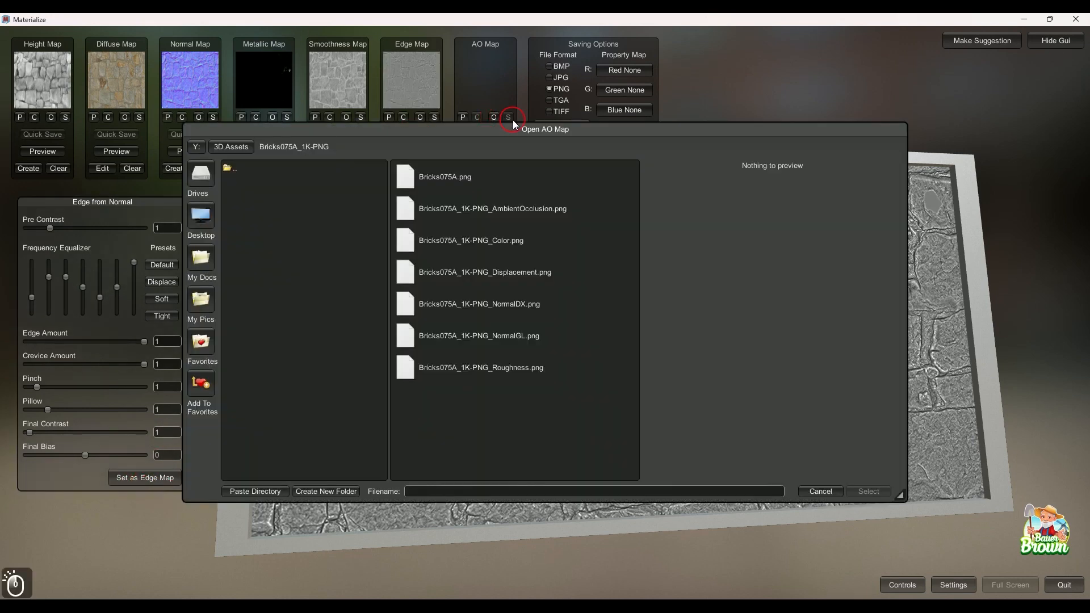
click(492, 208)
click(867, 490)
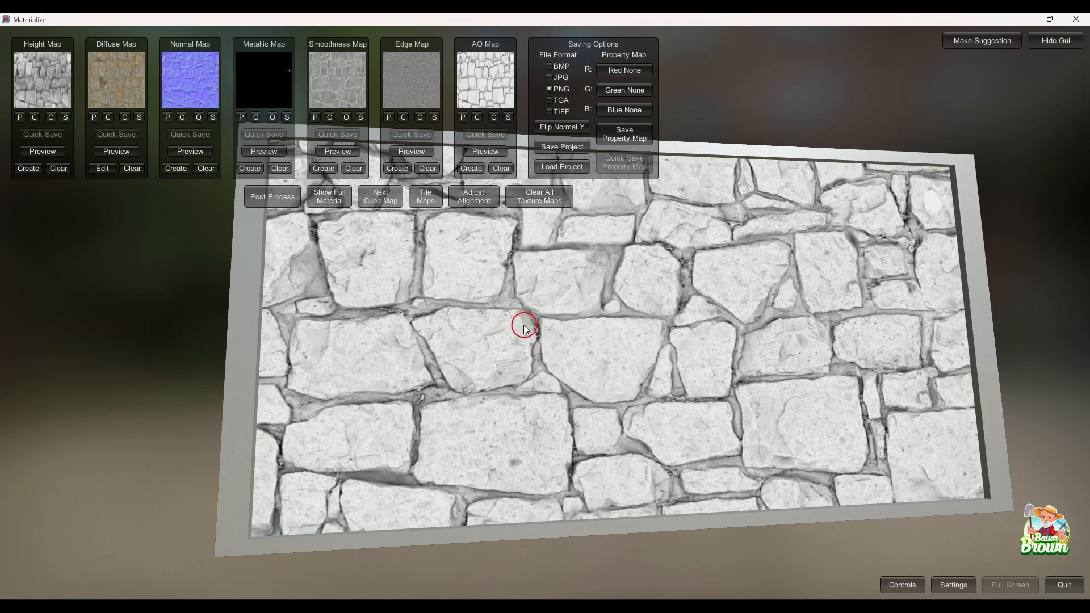
- Show the full material with all maps applied and inspect the stone surface's depth and shading
click(330, 196)
right_drag(497, 362, 716, 341)
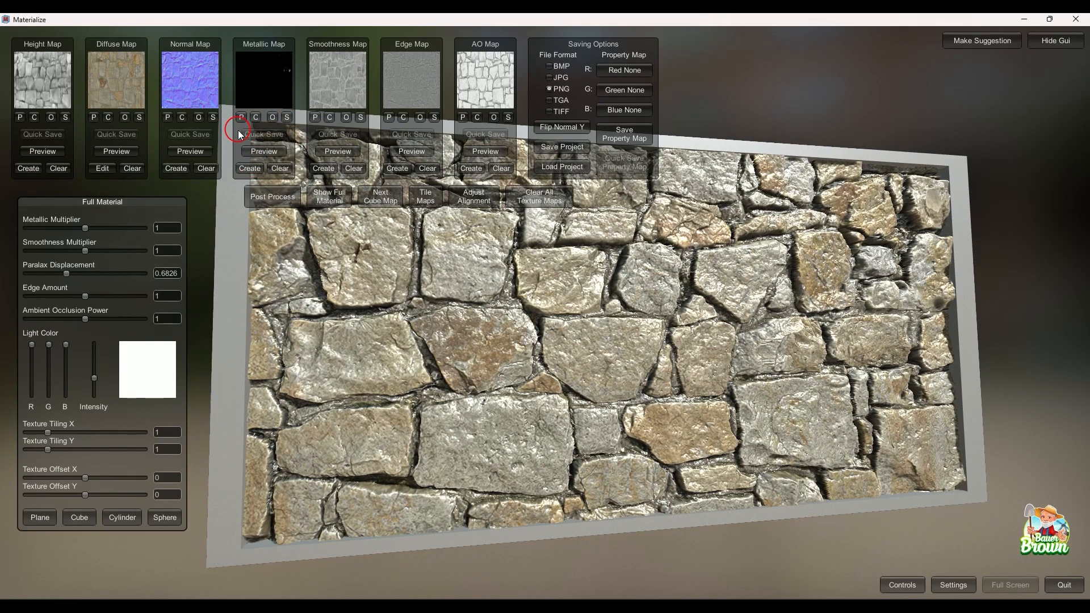
click(318, 198)
right_drag(618, 318, 365, 151)
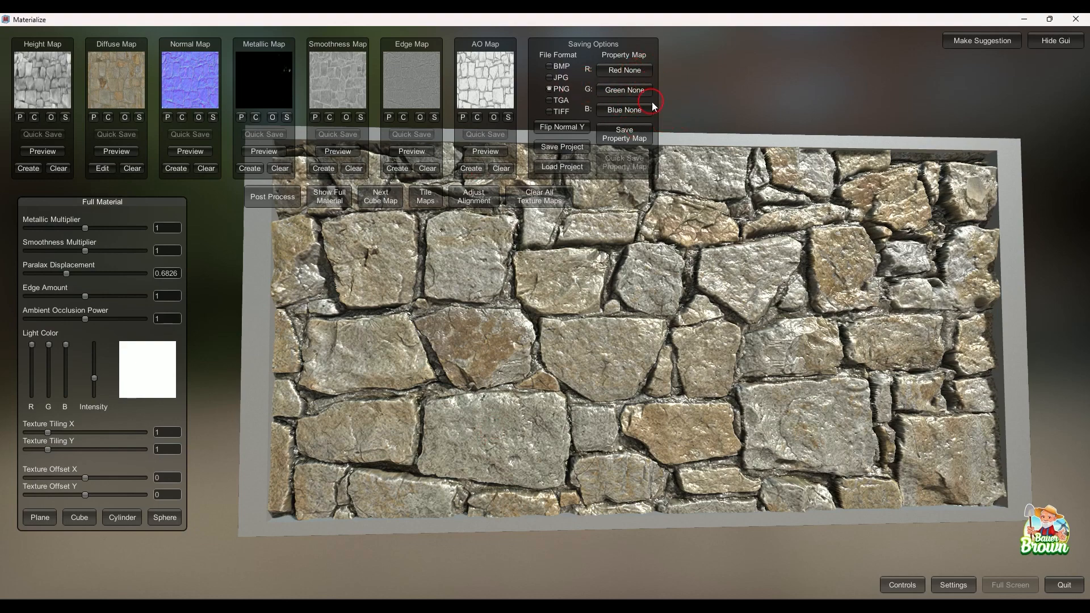
- Pack the property map channels with Smoothness in red, Ambient Occlusion in green and Metallic in blue
click(640, 76)
click(705, 113)
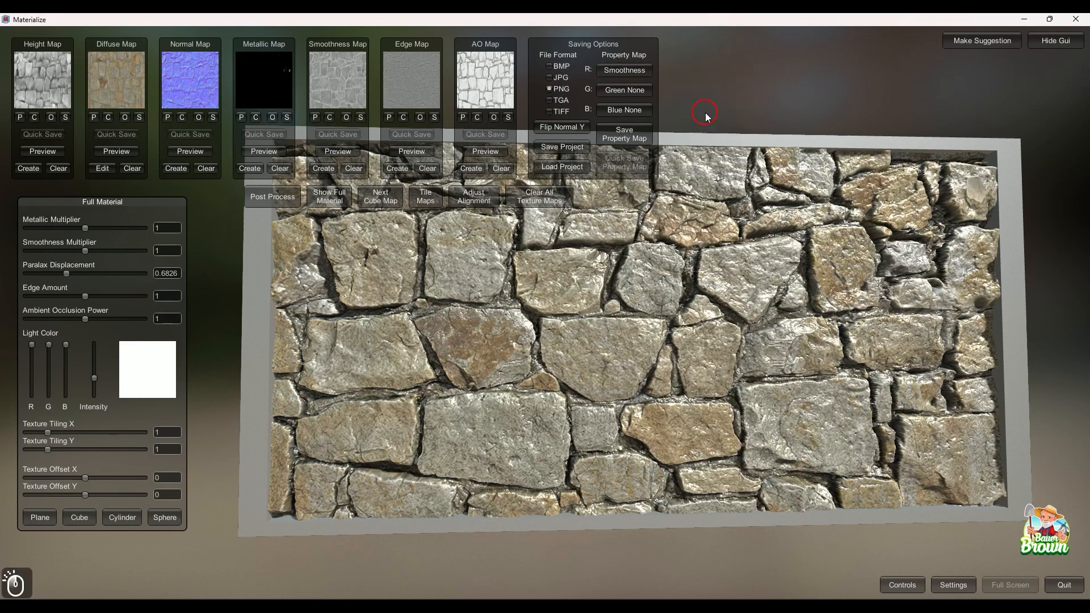
click(640, 100)
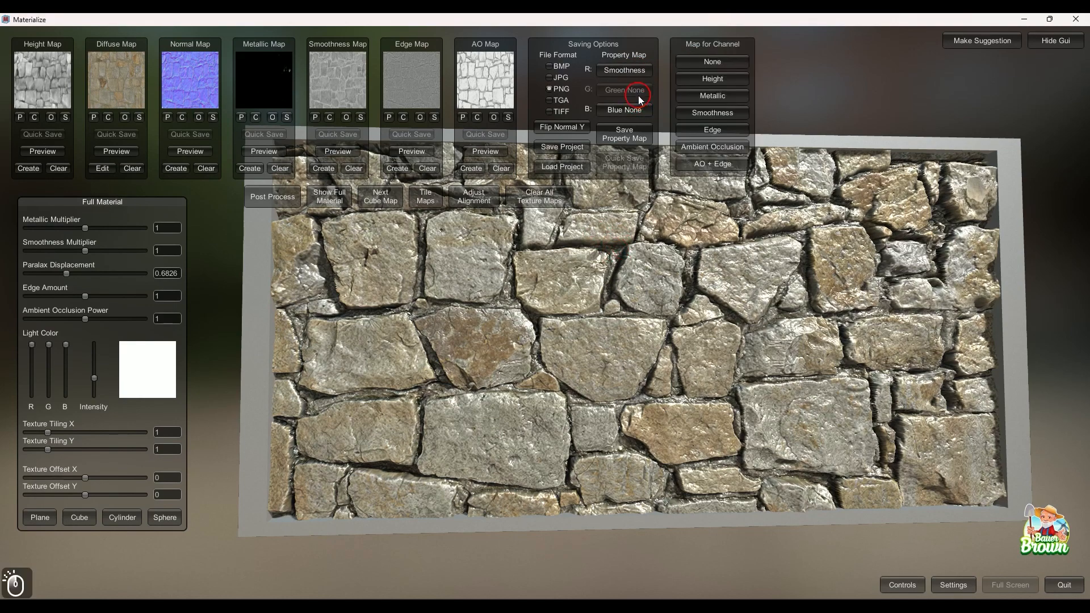
click(720, 65)
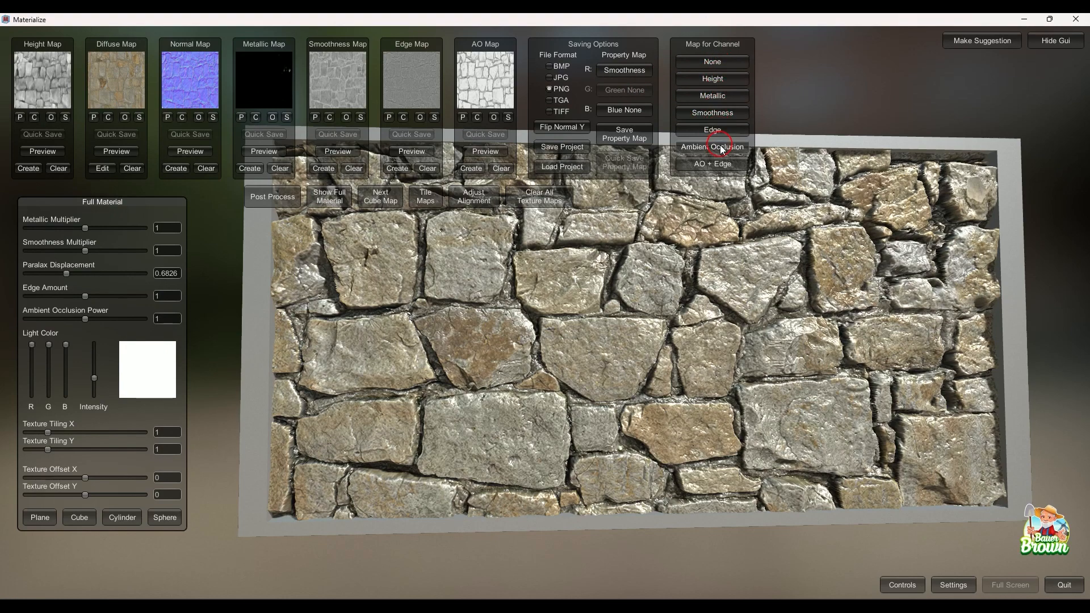
click(717, 147)
click(640, 113)
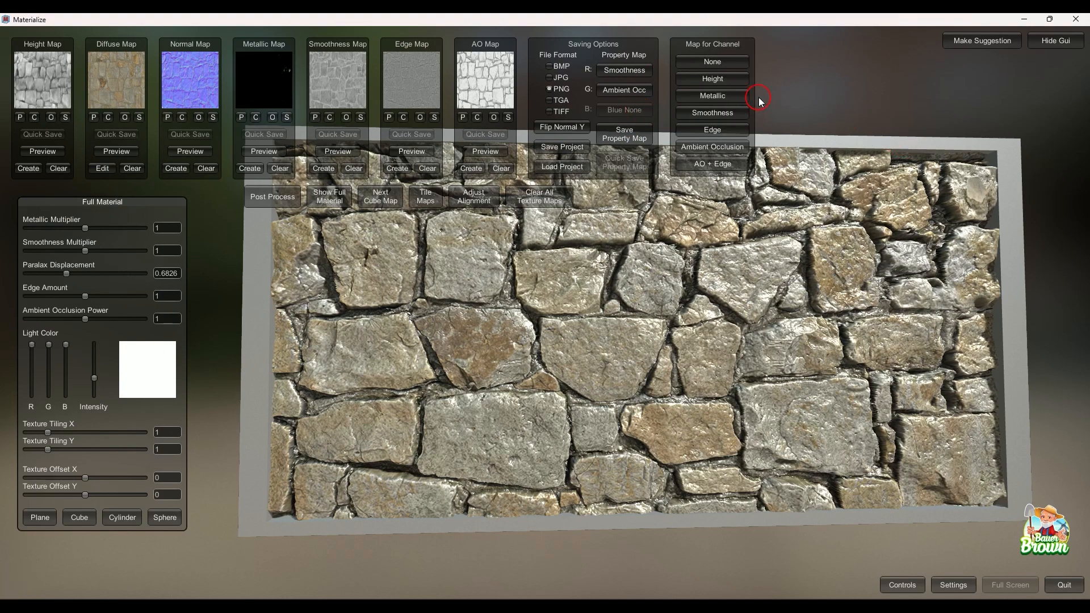
click(724, 98)
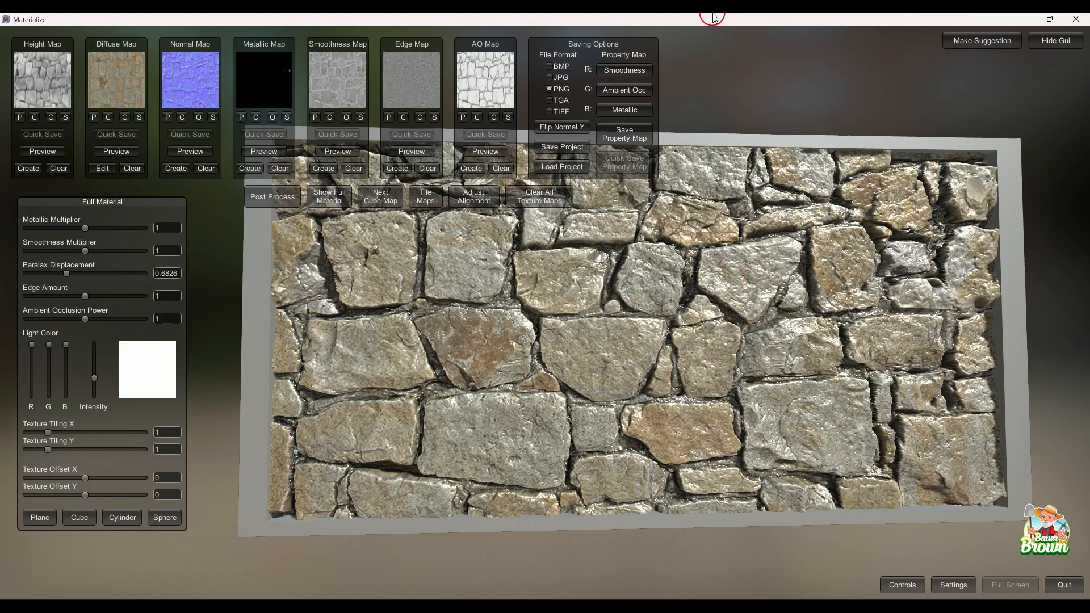
- Save the property map in the Bricks075A_1K-PNG folder as Bricks075A_1K-PNG_Specular, basing the filename on the existing Roughness file
click(607, 68)
click(622, 69)
click(635, 136)
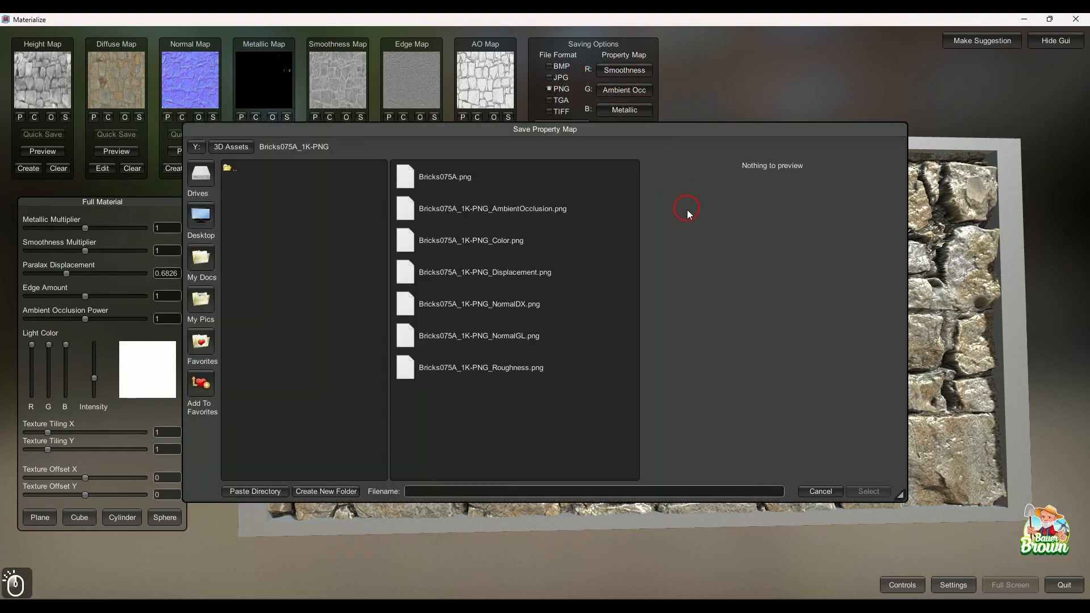
click(542, 366)
click(520, 492)
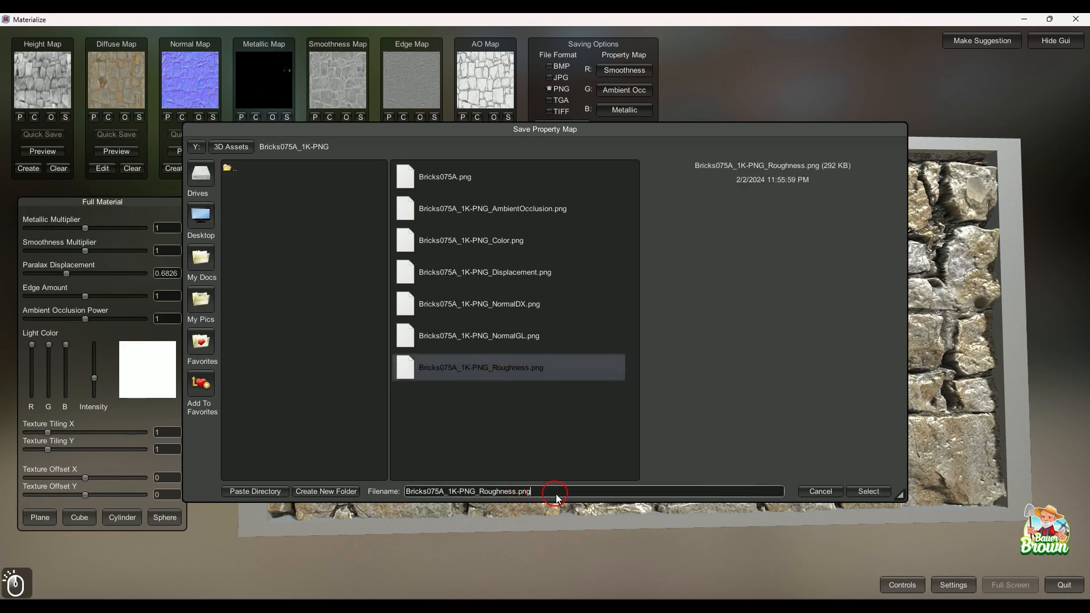
key(BackSpace)
key(BackSpace)
key(BackSpace)
key(BackSpace)
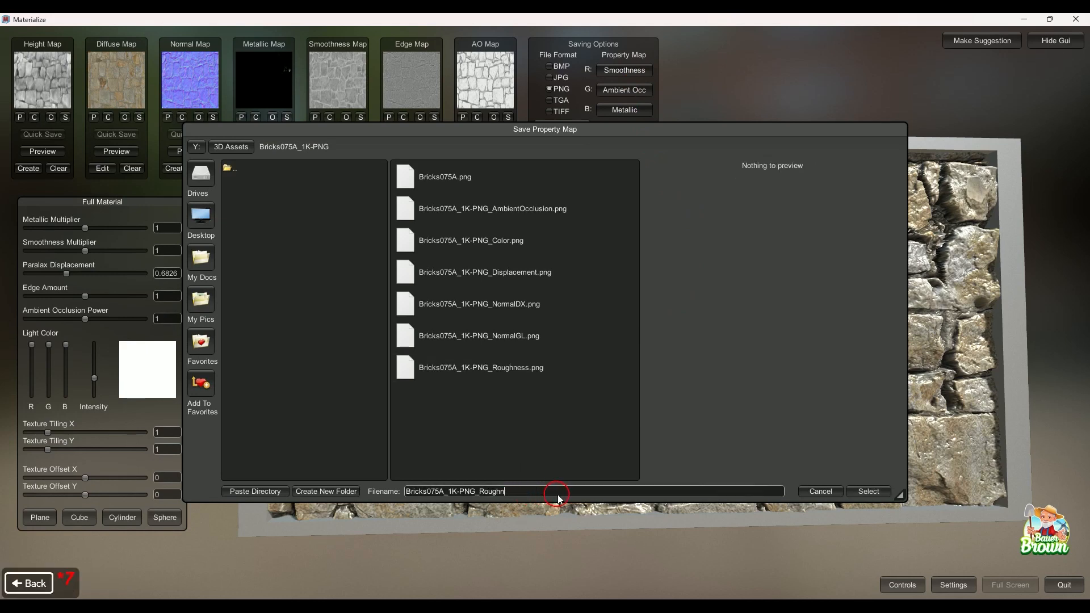
key(BackSpace)
key(BackSpace)
key(BackSpace)
key(BackSpace)
key(BackSpace)
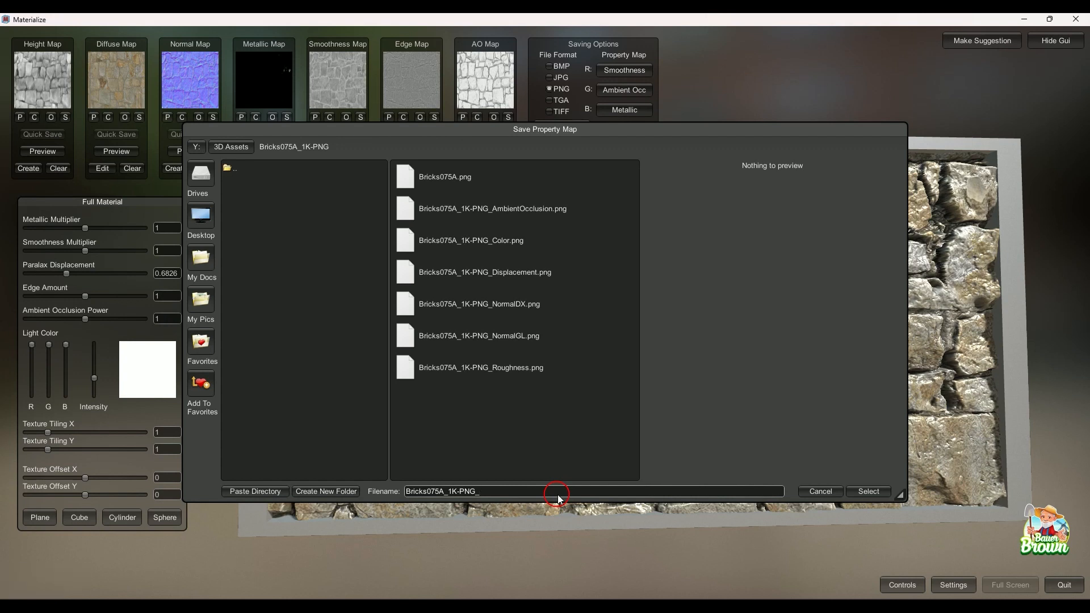
text(Speciu)
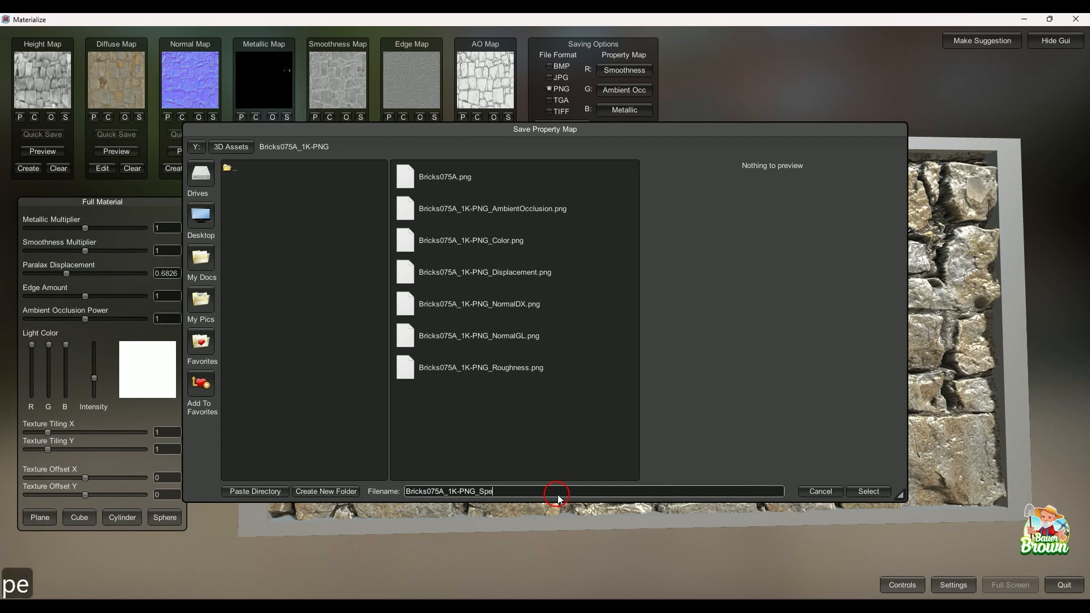
key(BackSpace)
key(BackSpace)
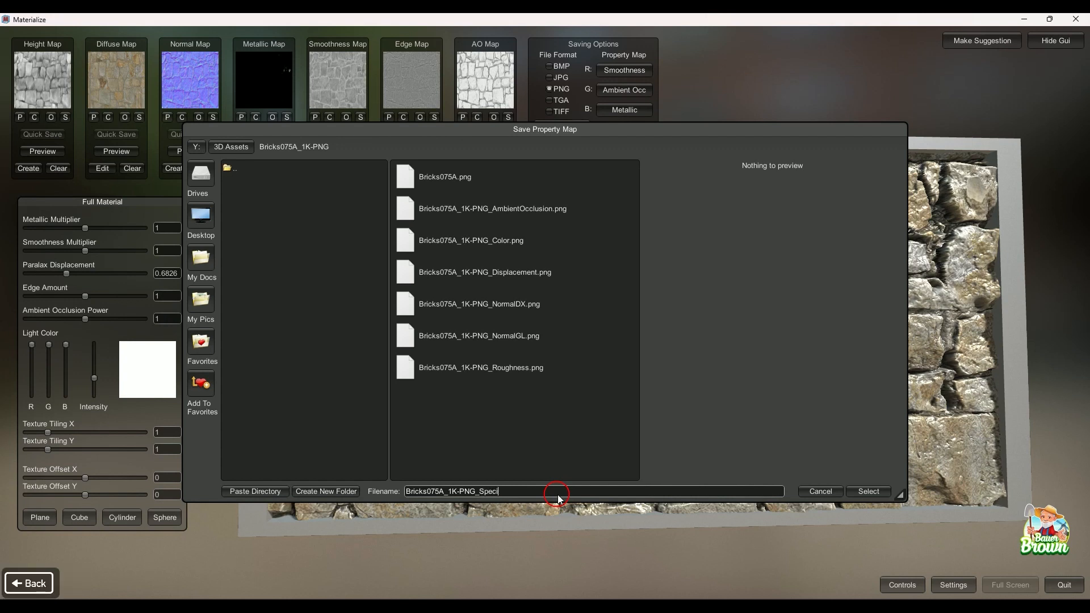
text(ular)
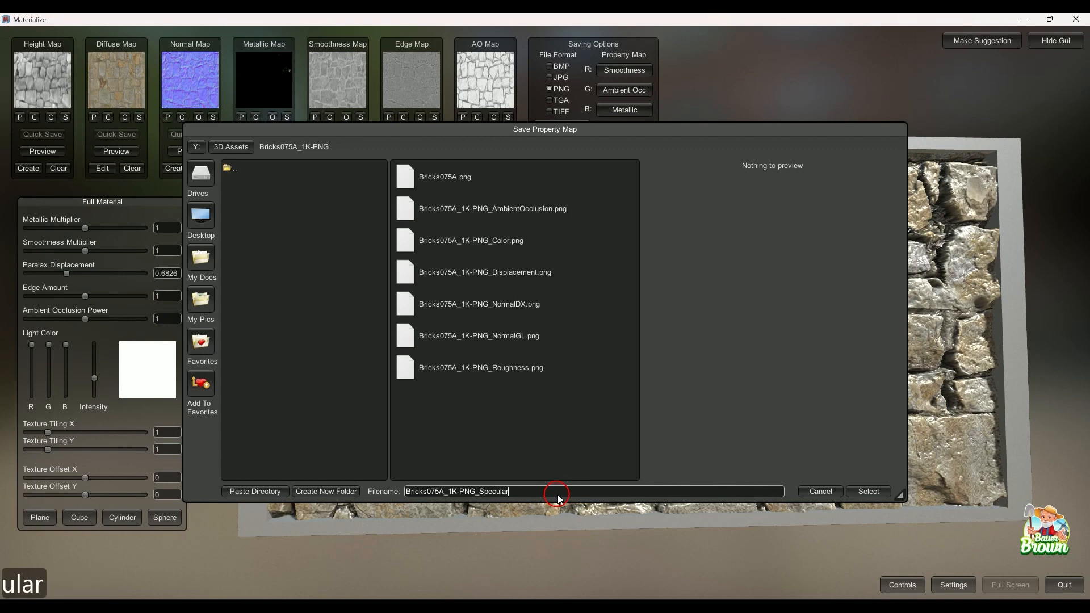
key(Return)
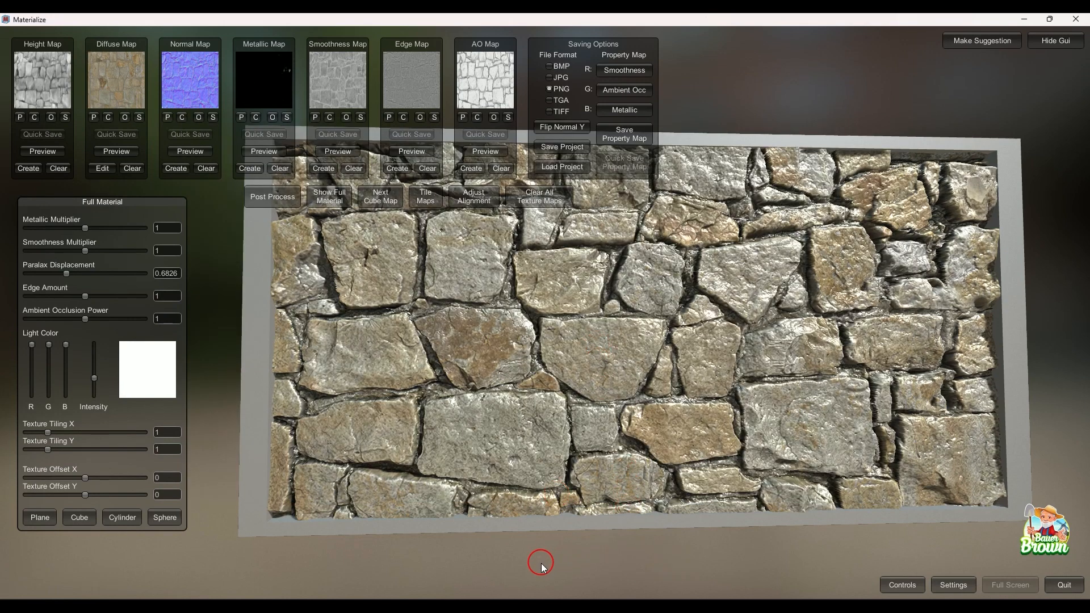
- Switch to the Bricks075A_1K-PNG folder to check the saved Specular image beside the other maps, and return to Materialize
mouse_move(539, 606)
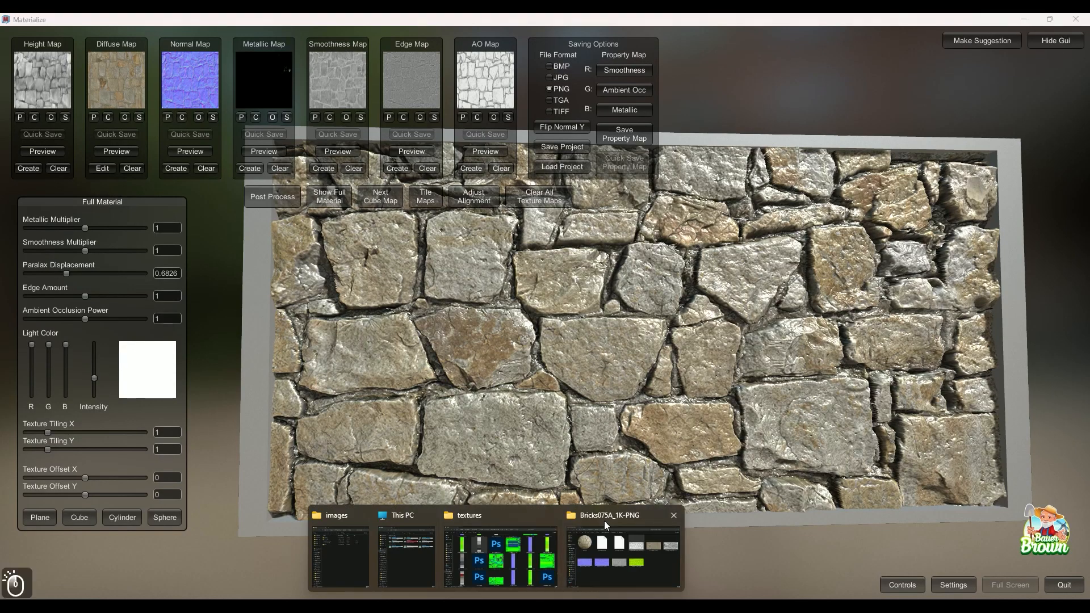
click(633, 535)
click(686, 341)
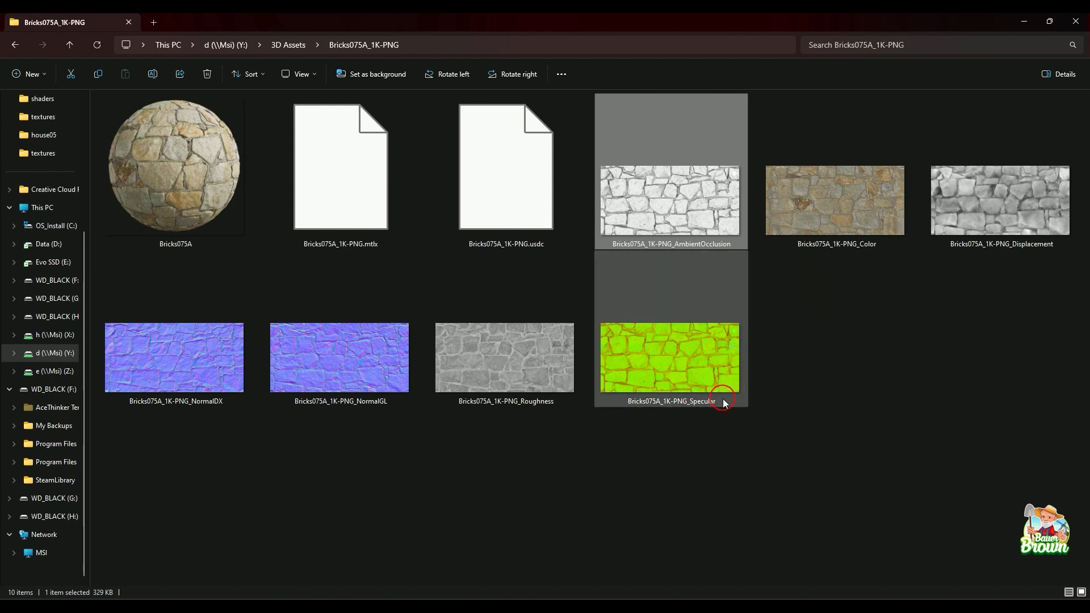
mouse_move(747, 588)
click(706, 523)
mouse_move(706, 523)
mouse_down()
mouse_move(694, 391)
mouse_move(693, 579)
mouse_up()
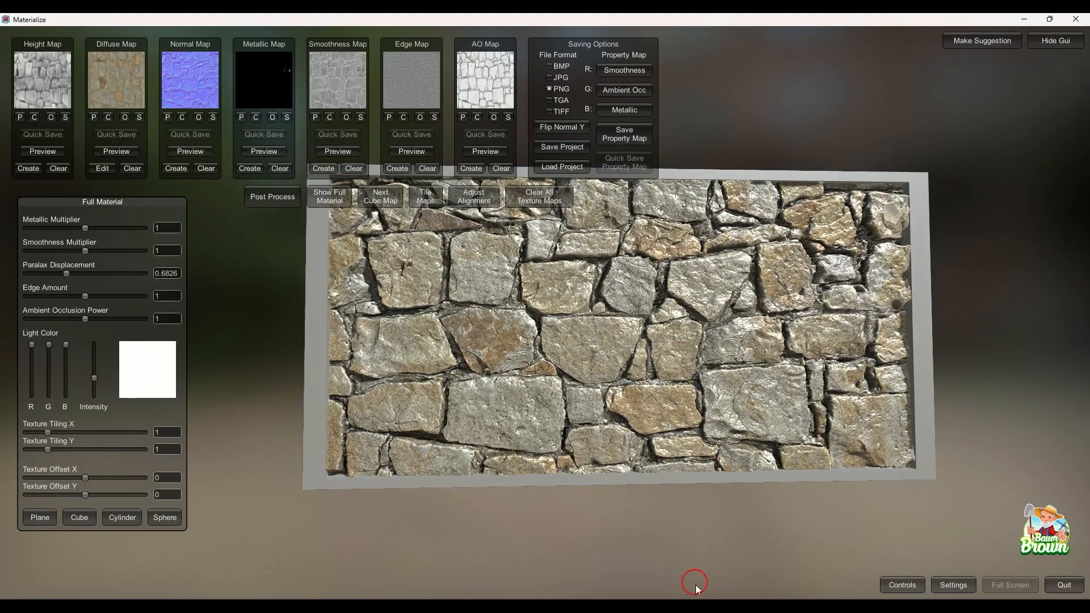
- Switch to Blender and examine how the BB_house05_resHouse06 texture nodes feed the Principled BSDF in an enlarged shader editor
mouse_move(695, 606)
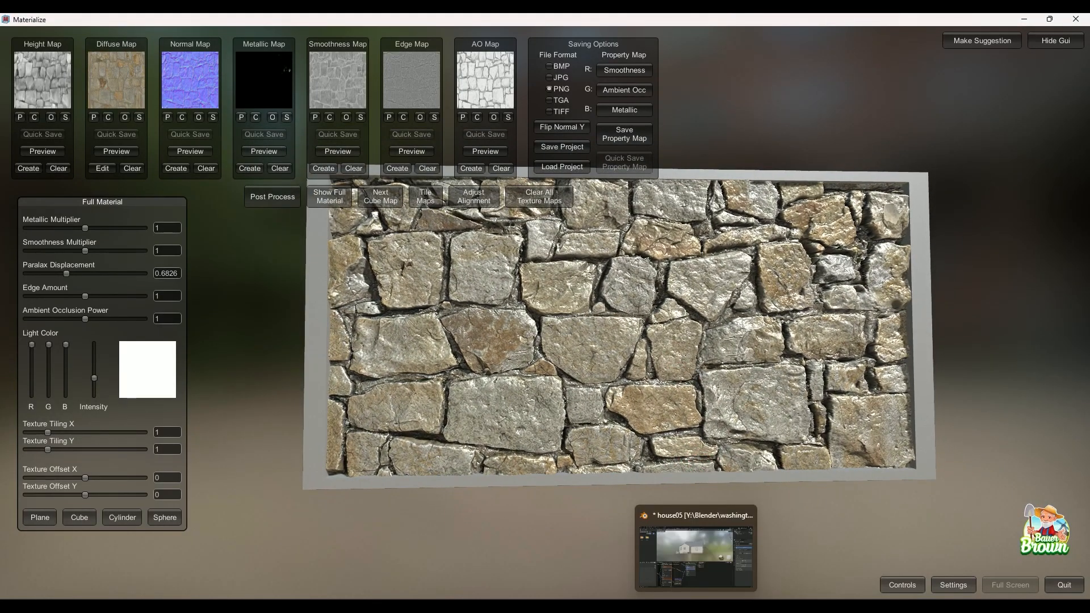
click(695, 557)
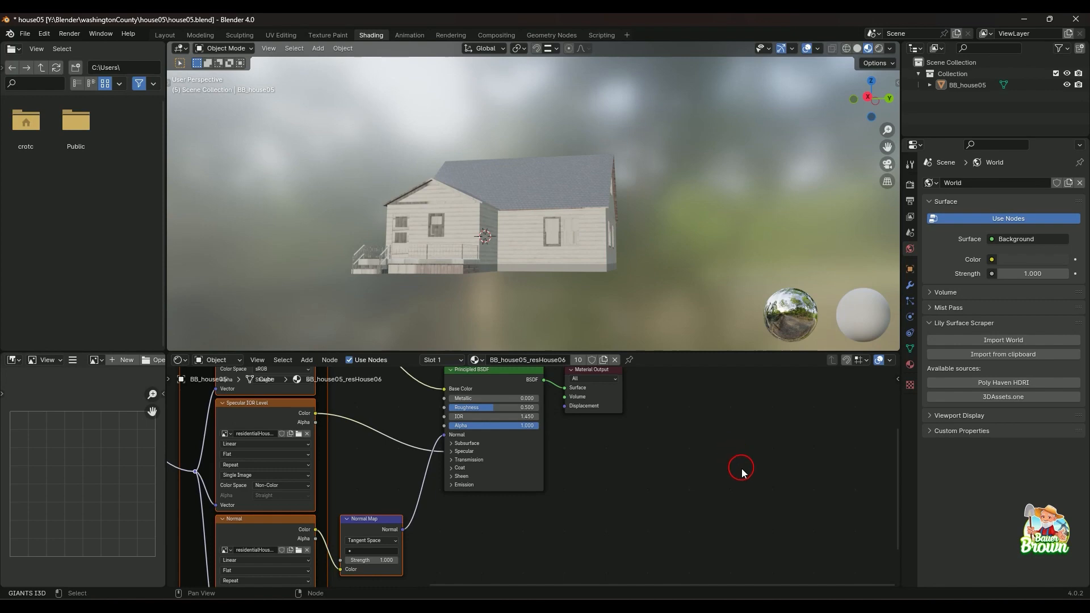
key(ctrl+space)
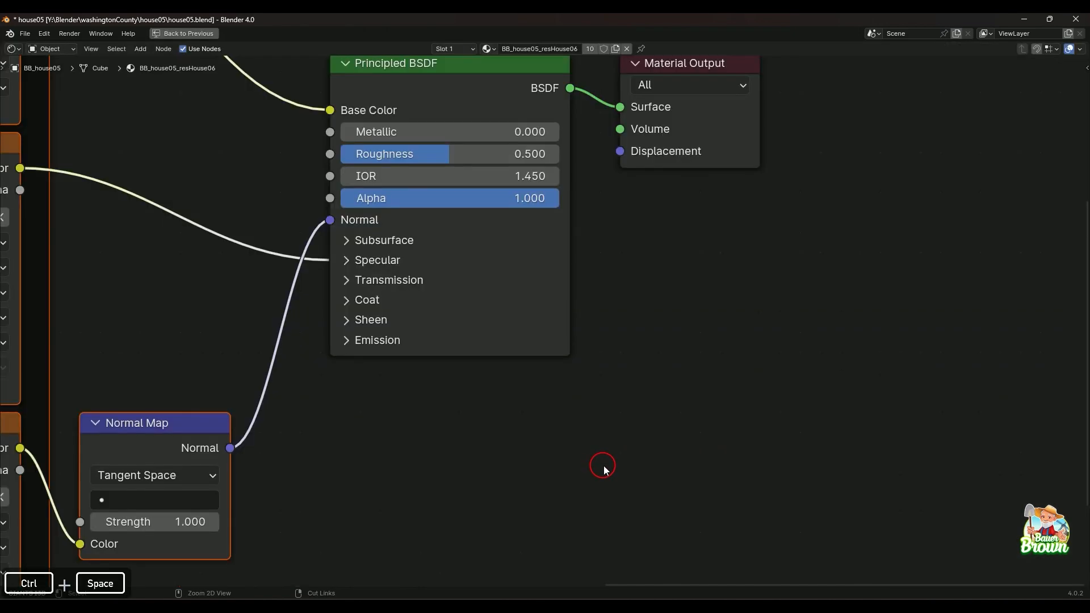
scroll(636, 377, down, 4)
scroll(638, 379, down, 3)
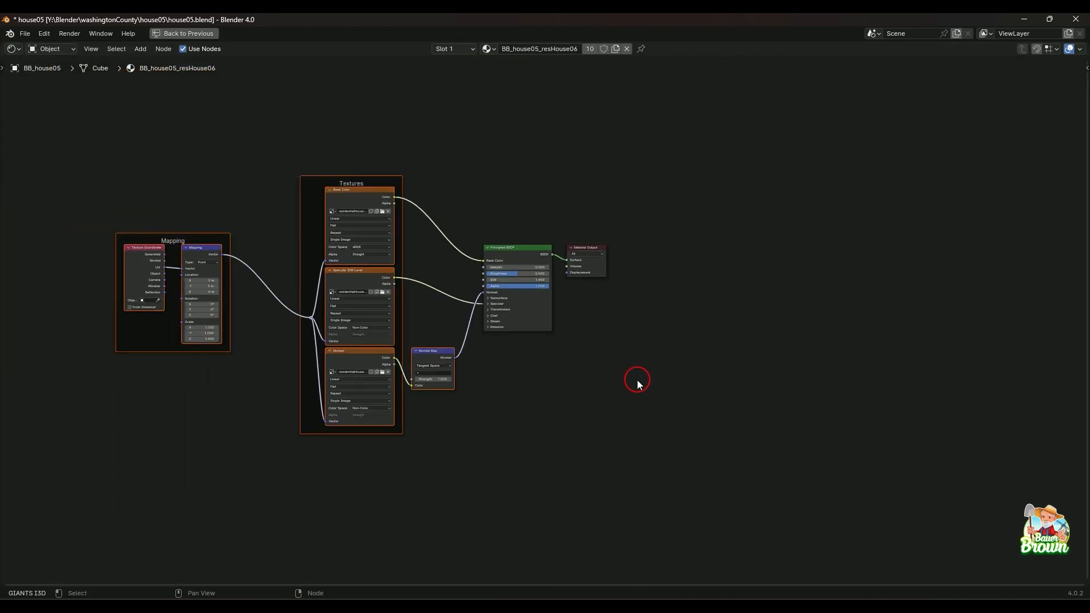
scroll(603, 369, up, 2)
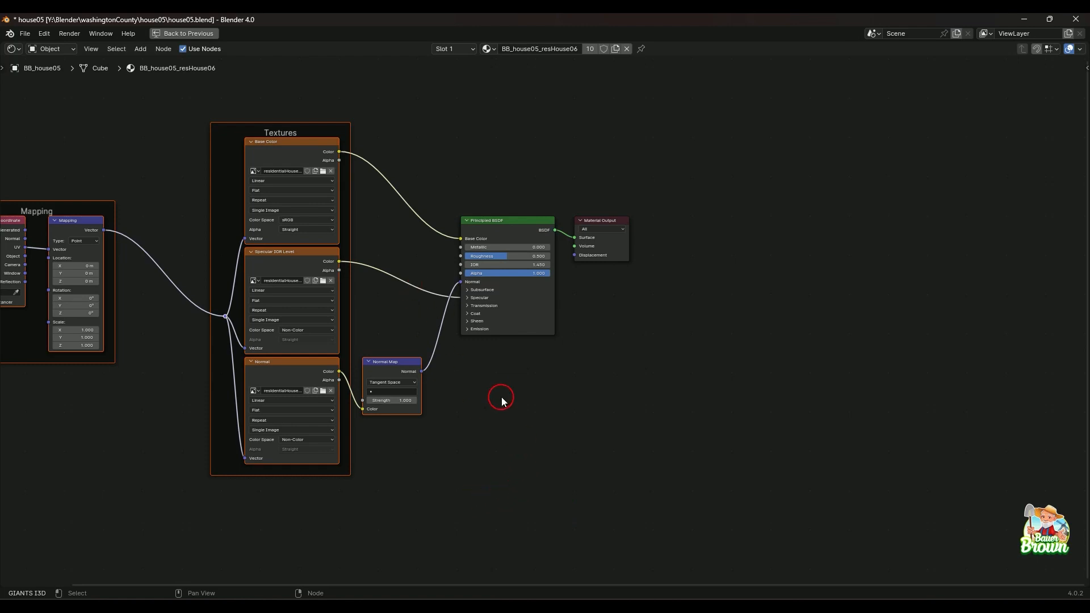
key(ctrl+space)
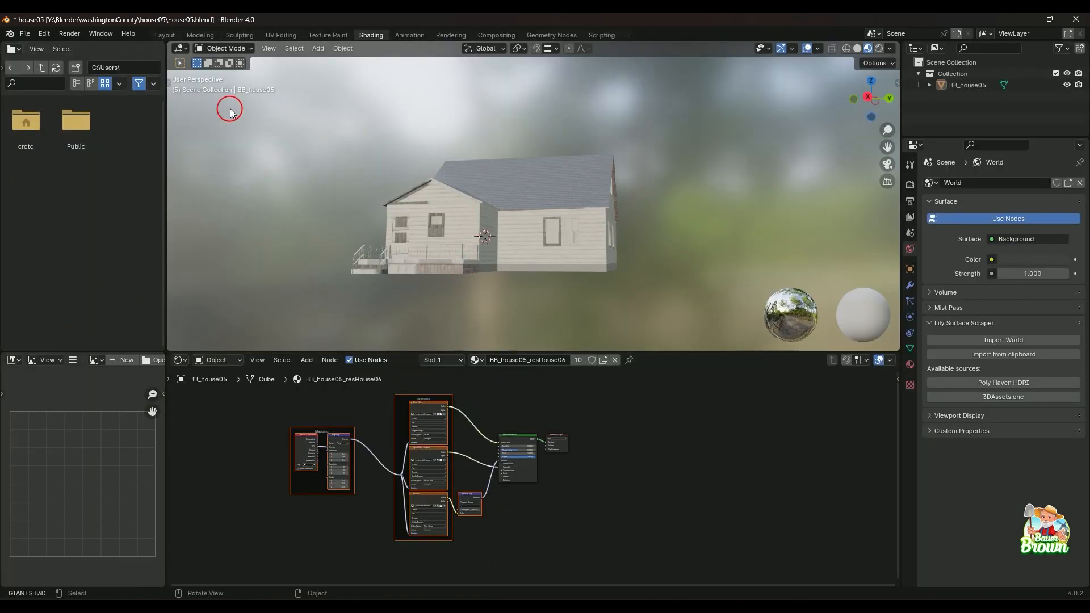
- Switch to UV editing and select the siding faces across the house's front wall to view their UVs over the texture
click(275, 36)
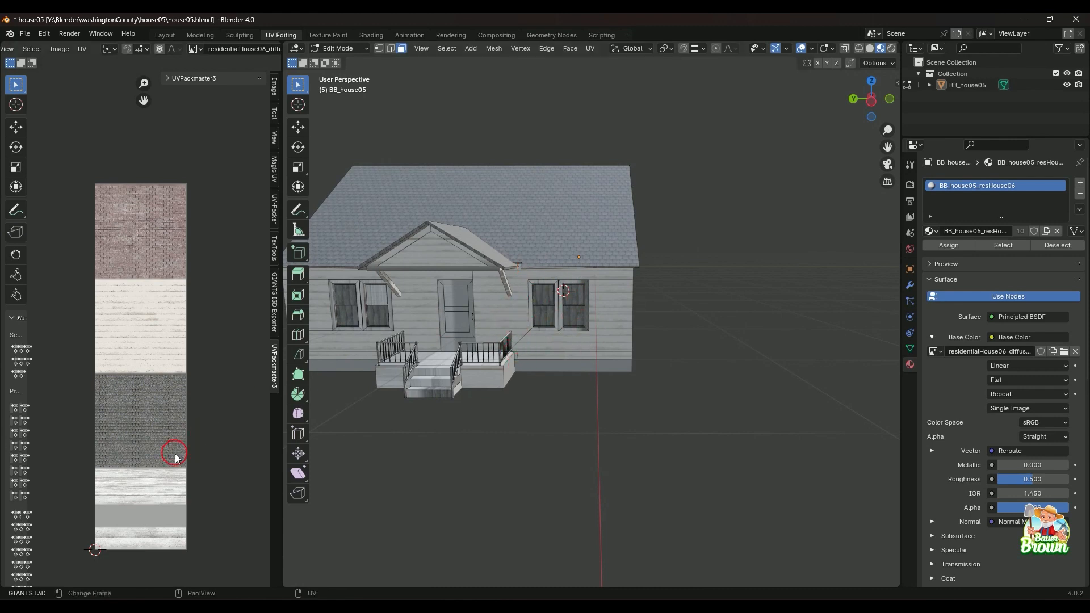
click(590, 341)
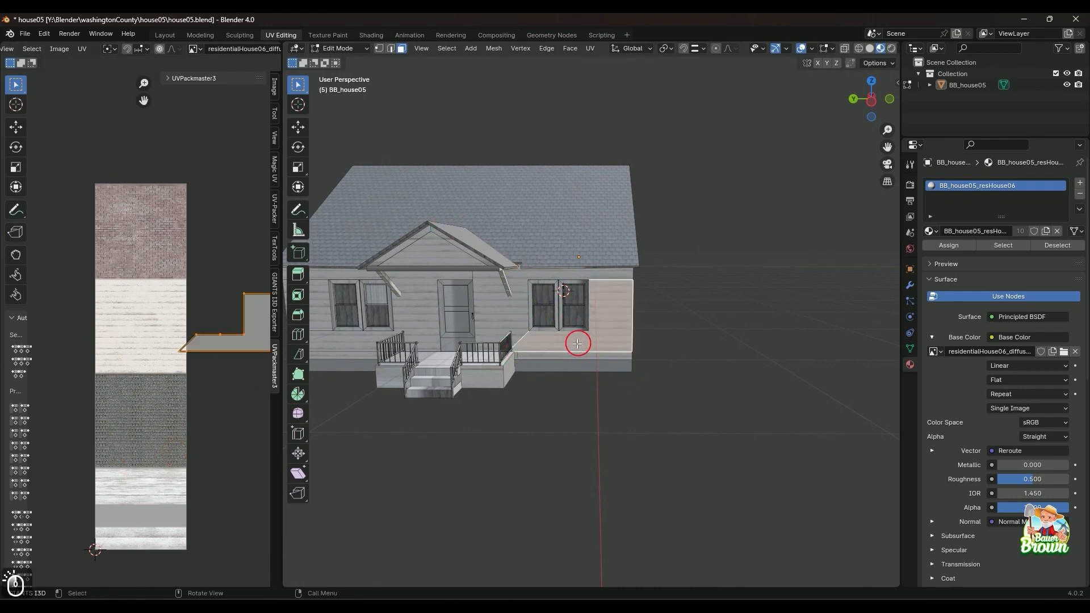
shift+click(519, 318)
click(417, 328)
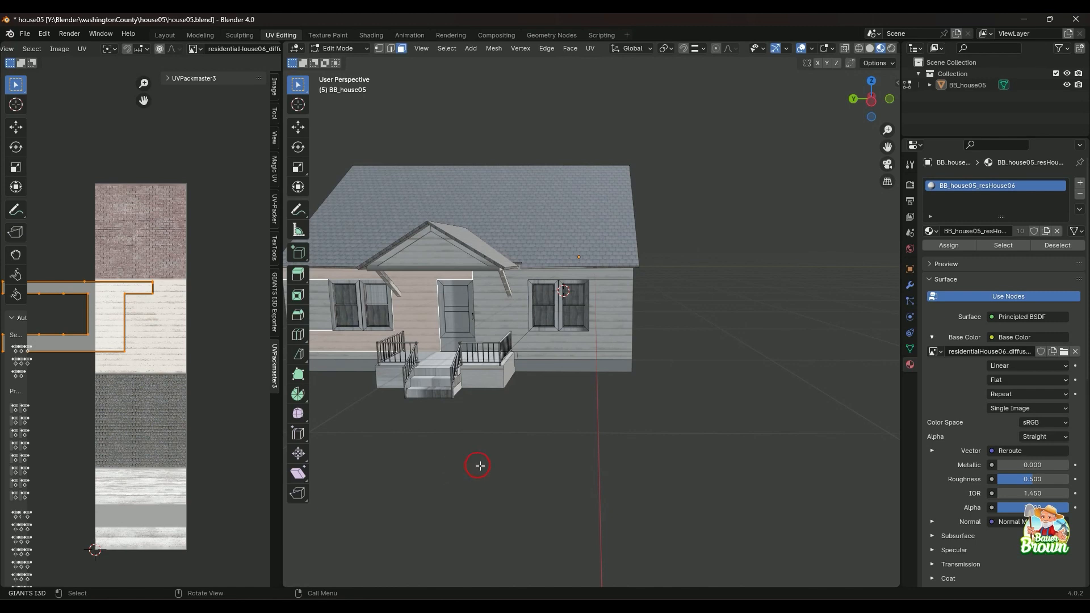
shift+middle_drag(510, 442, 591, 450)
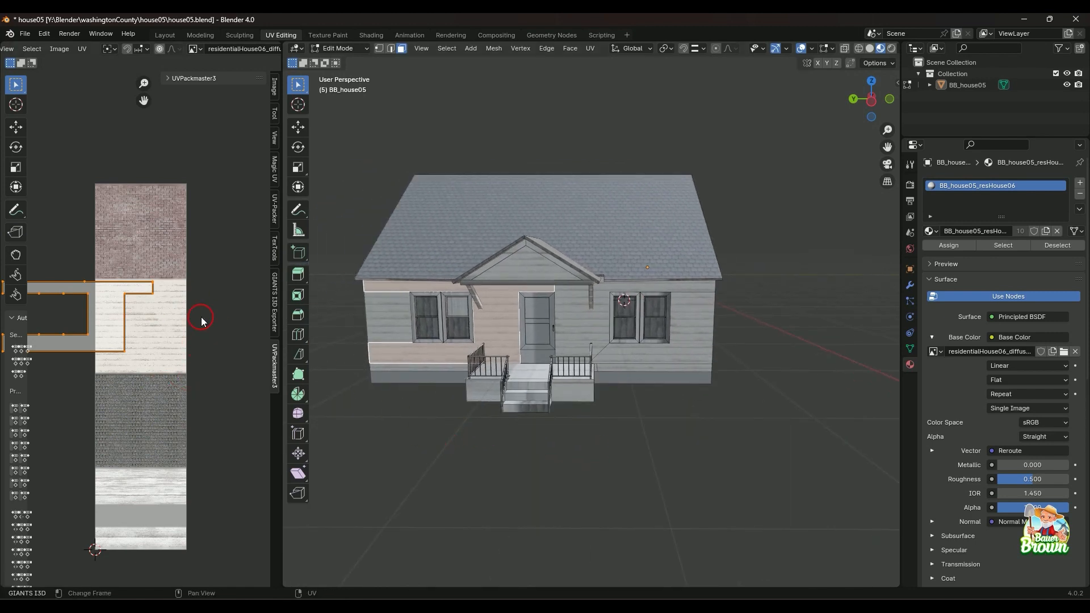
middle_drag(540, 440, 572, 448)
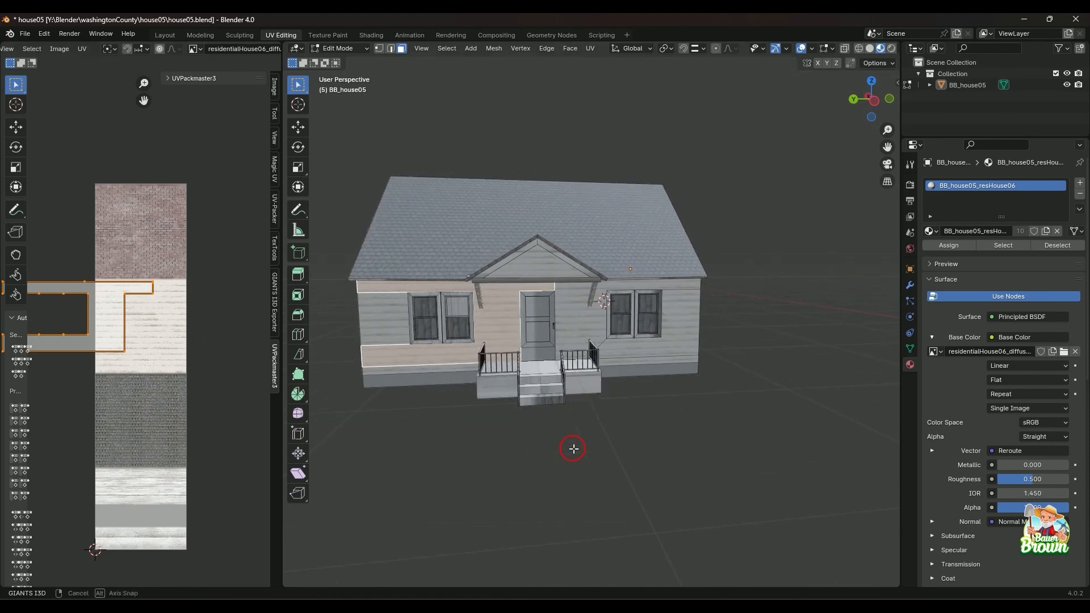
shift+click(398, 322)
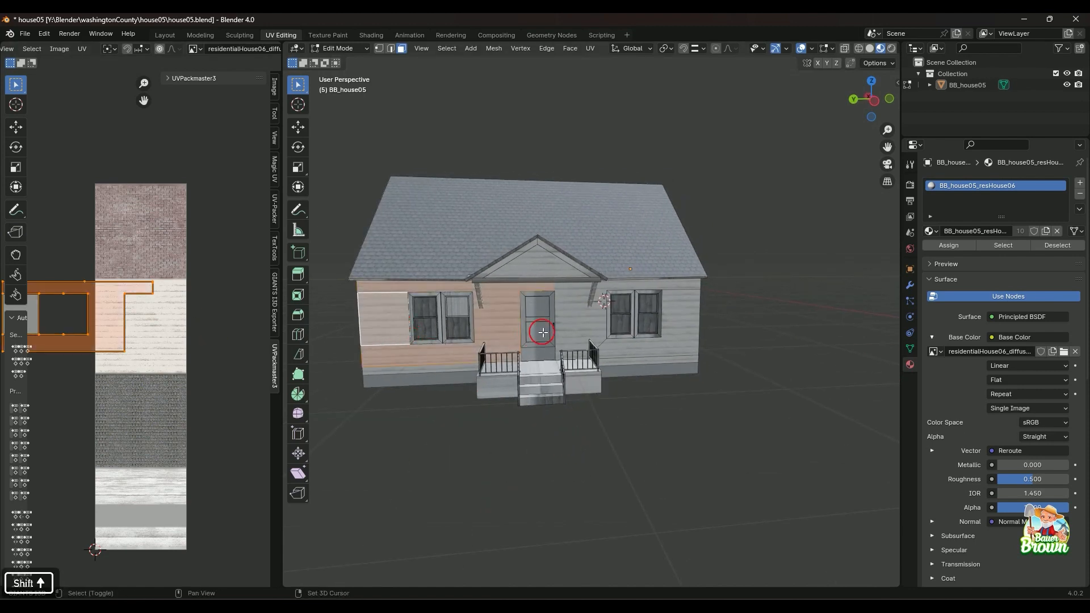
shift+click(568, 326)
shift+click(652, 339)
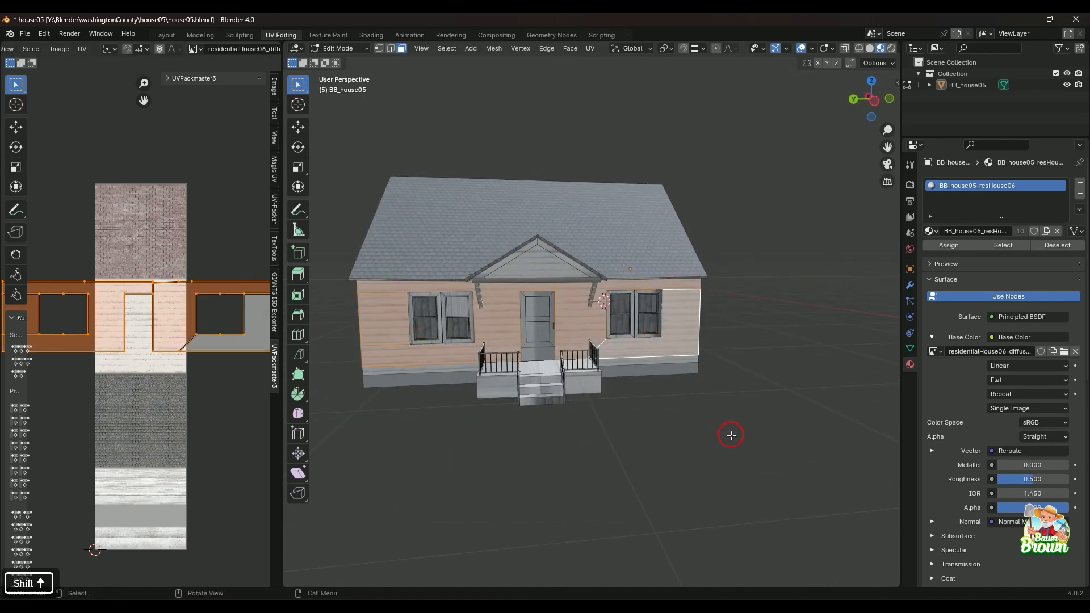
- Add the siding faces around the windows and door of the adjoining gable-end wall to the selection, up to the eaves line
middle_drag(730, 433, 433, 397)
middle_drag(682, 439, 622, 411)
shift+click(661, 332)
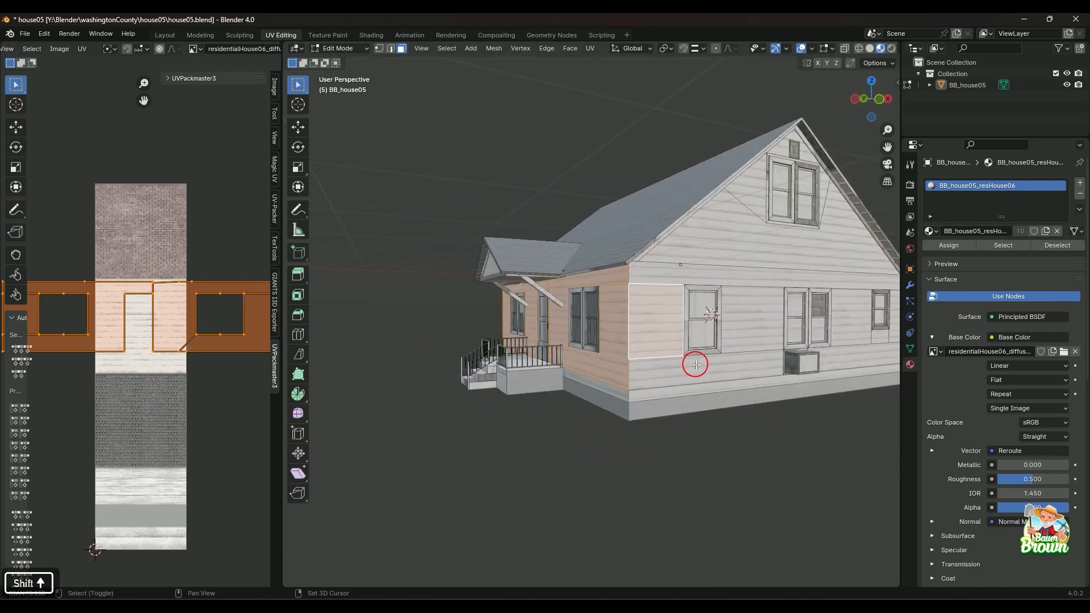
shift+click(726, 340)
shift+click(724, 276)
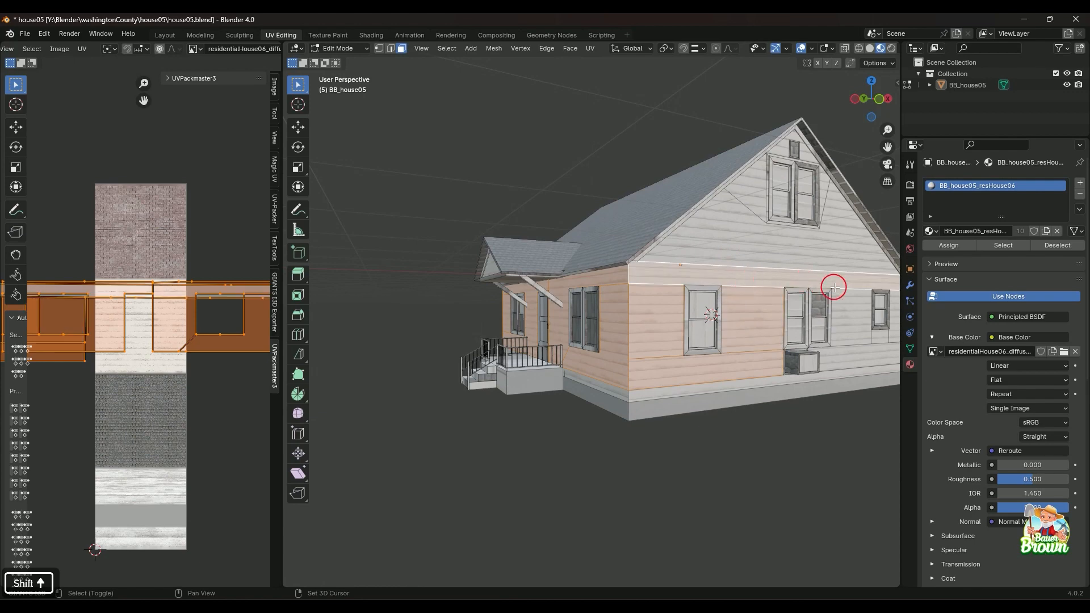
shift+click(836, 286)
shift+click(825, 365)
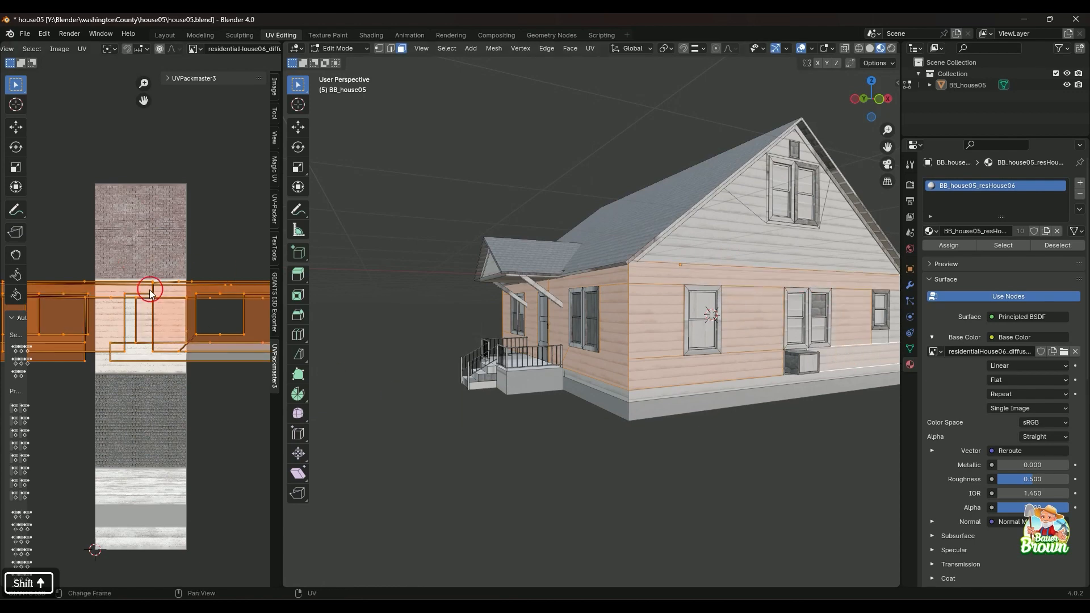
- Inspect the siding on both gable-end walls and compare it with the selected faces' UV layout
middle_drag(632, 493, 552, 500)
scroll(577, 484, up, 2)
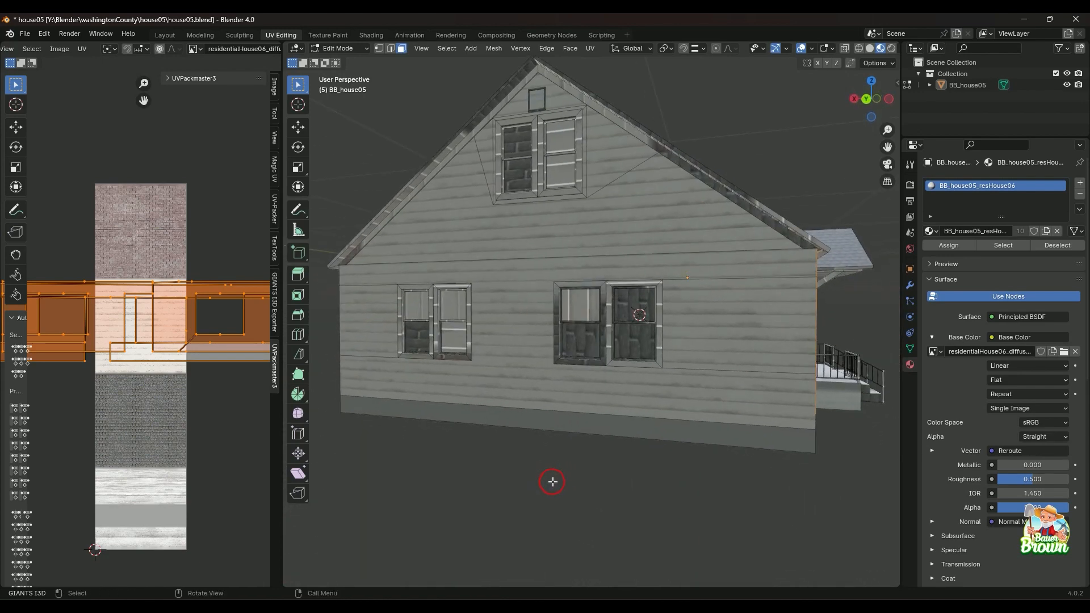
scroll(552, 500, down, 2)
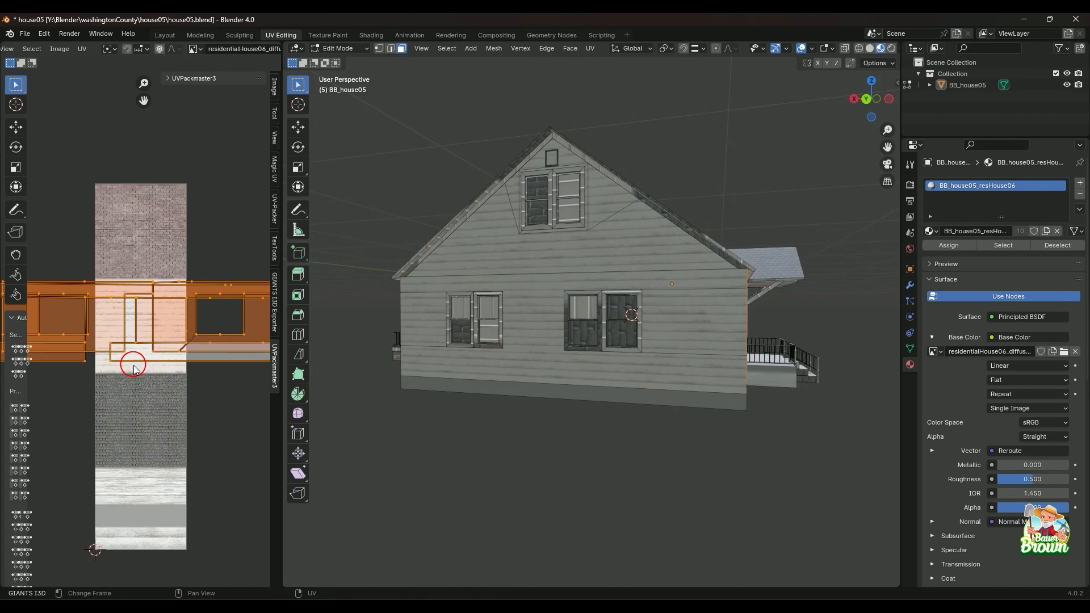
scroll(574, 394, down, 3)
middle_drag(573, 394, 604, 431)
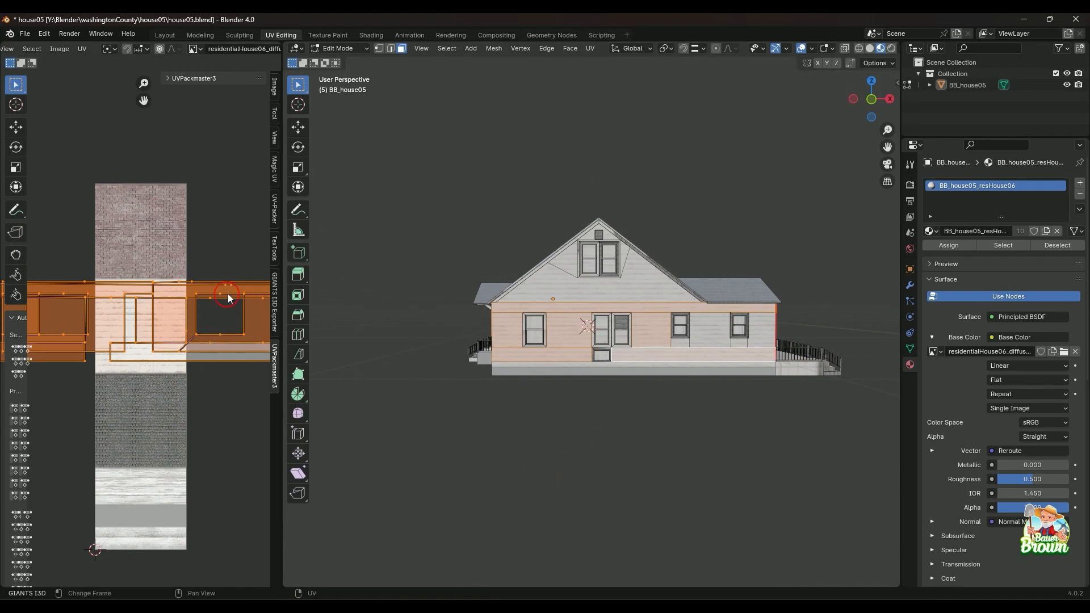
- Look over the gable-end wall and its porch corner, and undo the multi-face siding selection
scroll(709, 430, down, 1)
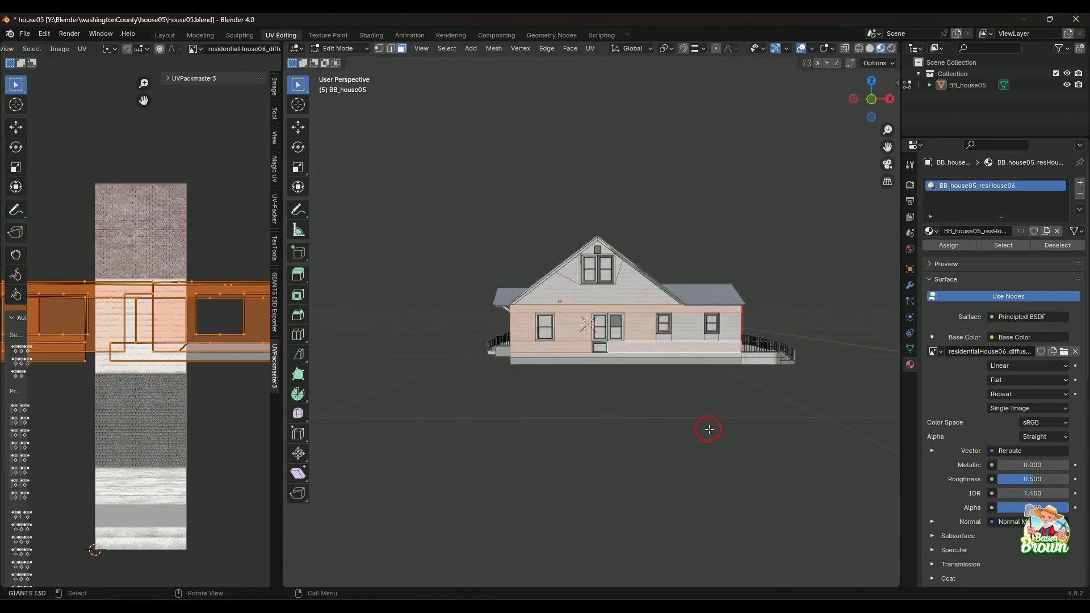
scroll(710, 432, up, 2)
shift+middle_drag(719, 440, 574, 425)
scroll(620, 434, down, 1)
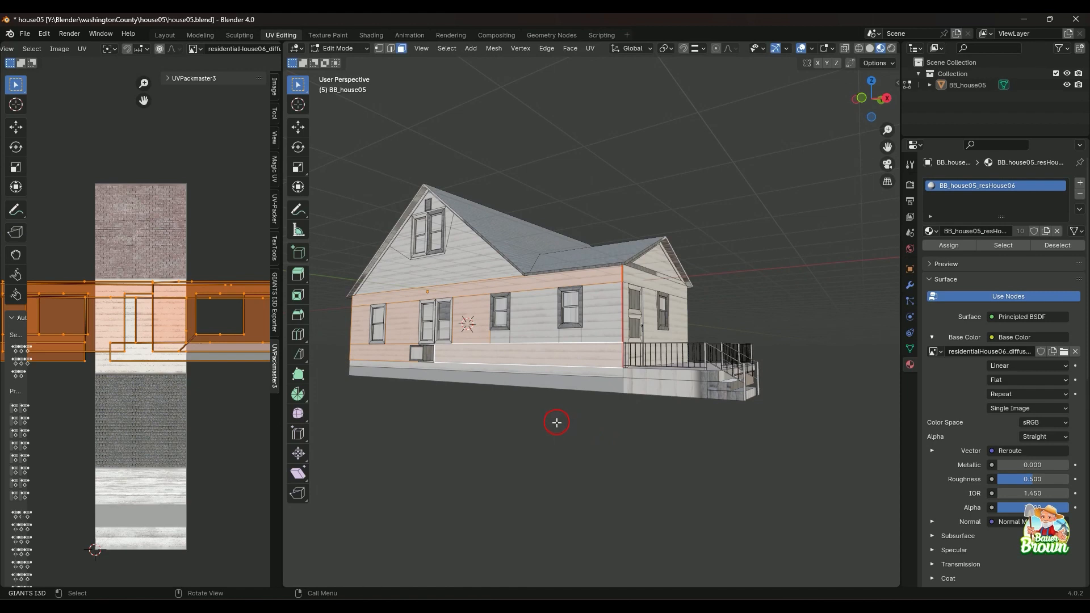
middle_drag(552, 407, 572, 419)
key(ctrl+z)
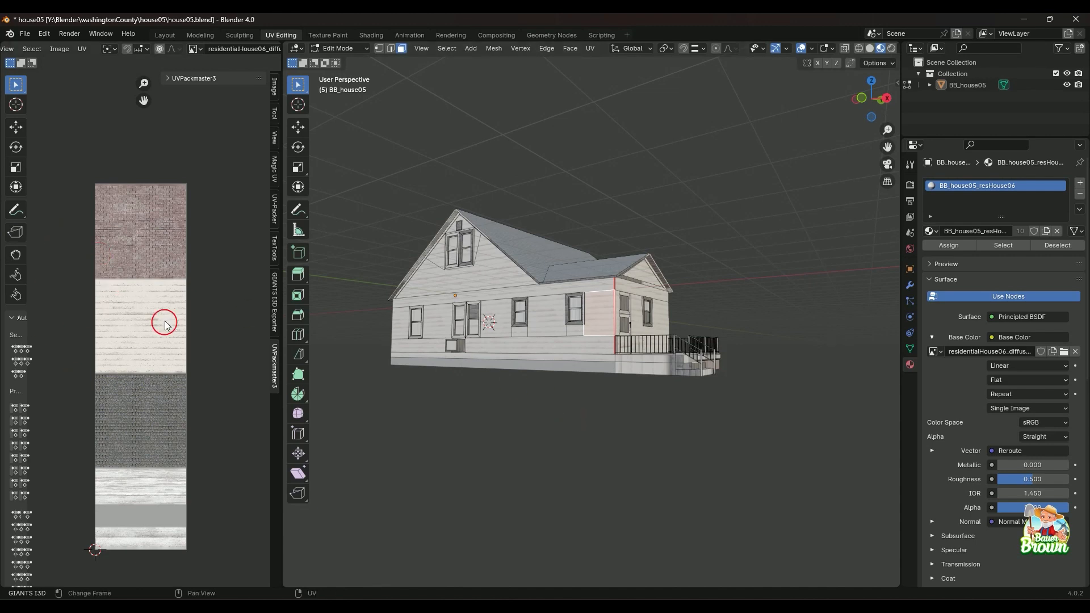
- Inspect the siding and windows along the gable-end wall from several angles
middle_drag(469, 394, 557, 409)
middle_drag(623, 411, 608, 440)
scroll(575, 422, up, 2)
middle_drag(491, 462, 566, 446)
scroll(649, 436, up, 2)
scroll(649, 436, down, 2)
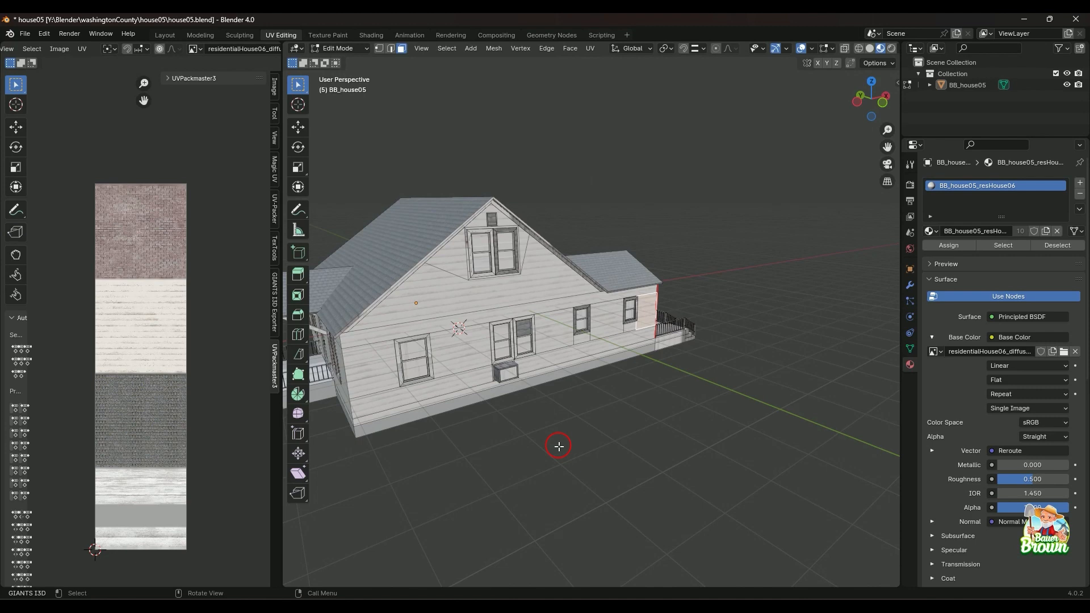
- Switch to GIANTS Editor and examine the finished house's front siding, porch and door area on the map
mouse_move(497, 603)
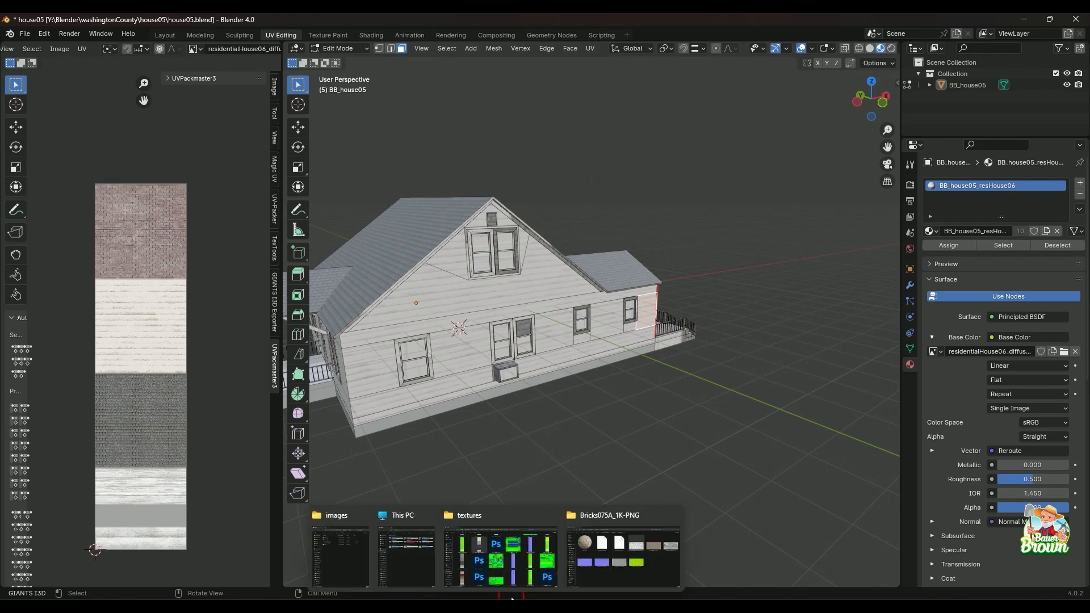
mouse_move(605, 514)
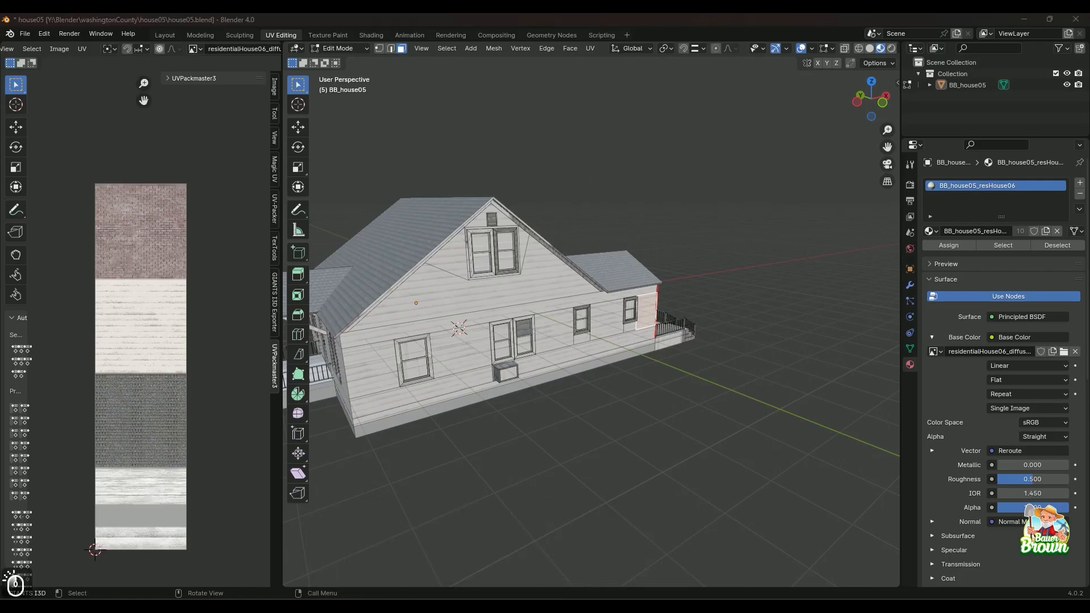
key(alt+Tab)
alt+drag(527, 318, 572, 479)
mouse_move(573, 479)
alt+right_down()
mouse_move(557, 506)
mouse_move(591, 479)
mouse_move(591, 455)
mouse_move(599, 467)
mouse_move(576, 499)
mouse_move(587, 528)
mouse_move(584, 489)
mouse_move(579, 509)
mouse_move(568, 487)
alt+right_up()
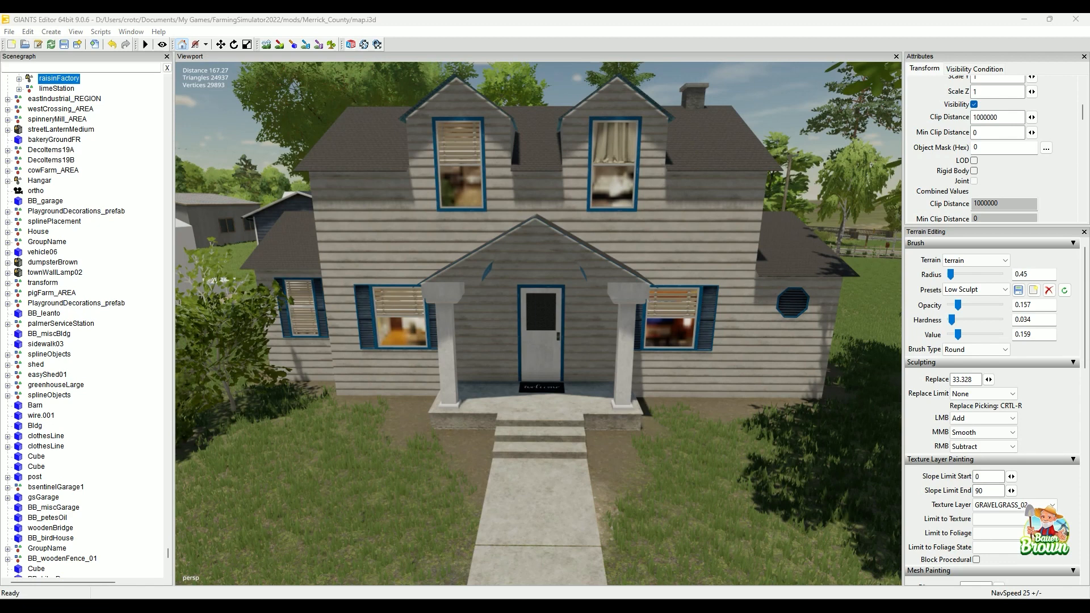
click(668, 483)
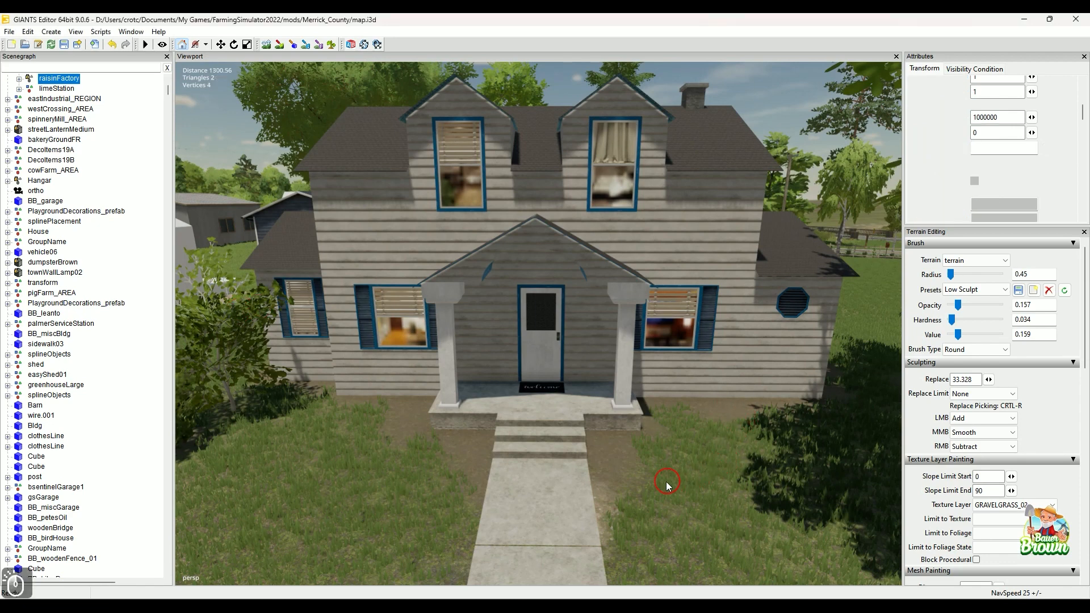
alt+drag(668, 483, 660, 463)
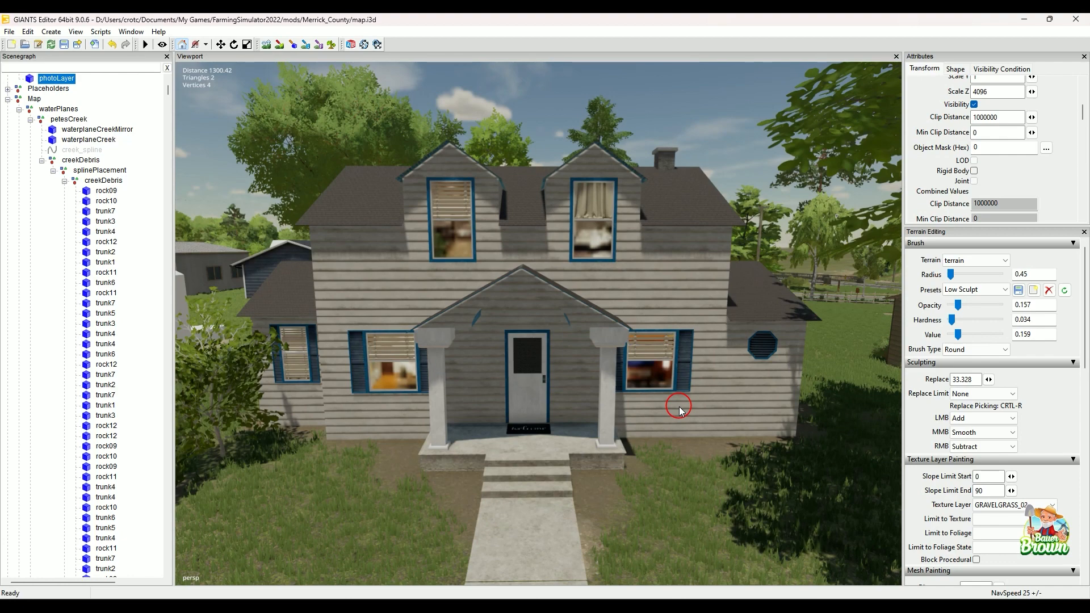
- Switch to the browser, review the Bricks 075 A page on ambientCG, and try to open the SBSARs category
click(553, 605)
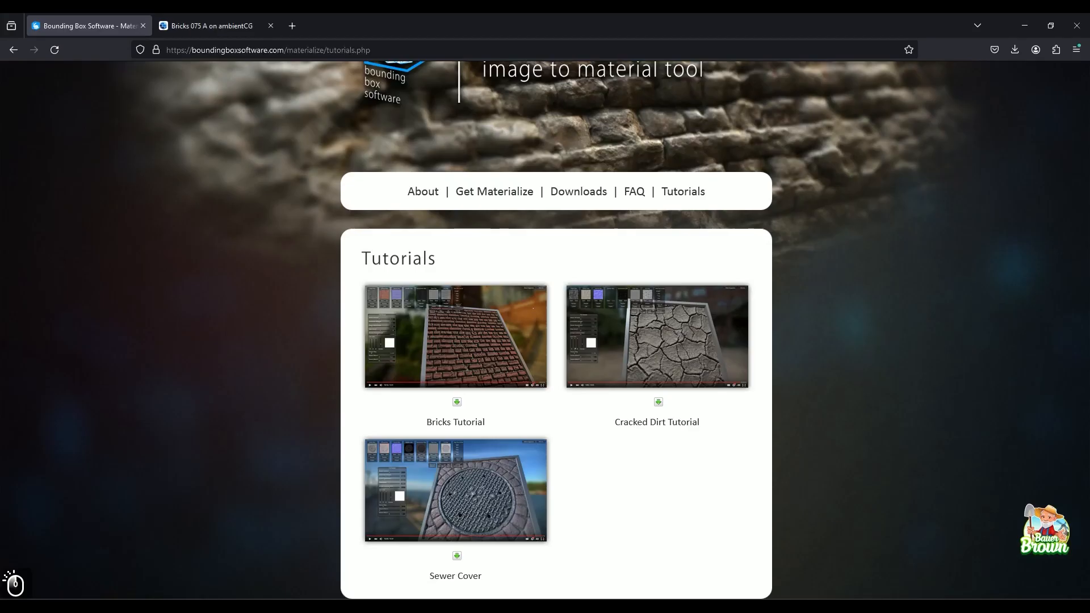
click(187, 25)
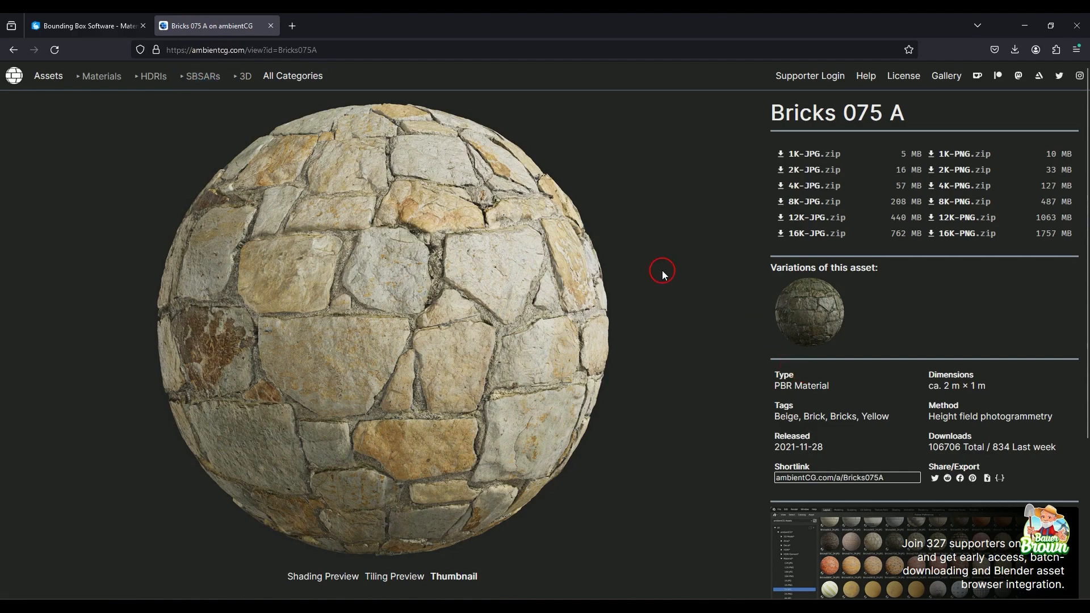
scroll(812, 340, down, 5)
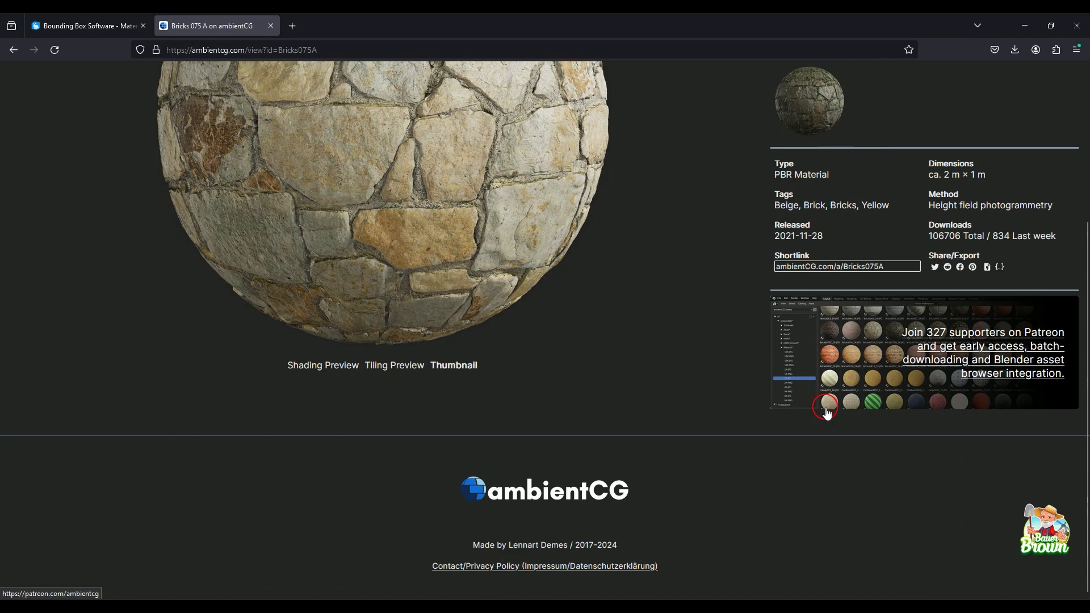
scroll(827, 413, up, 3)
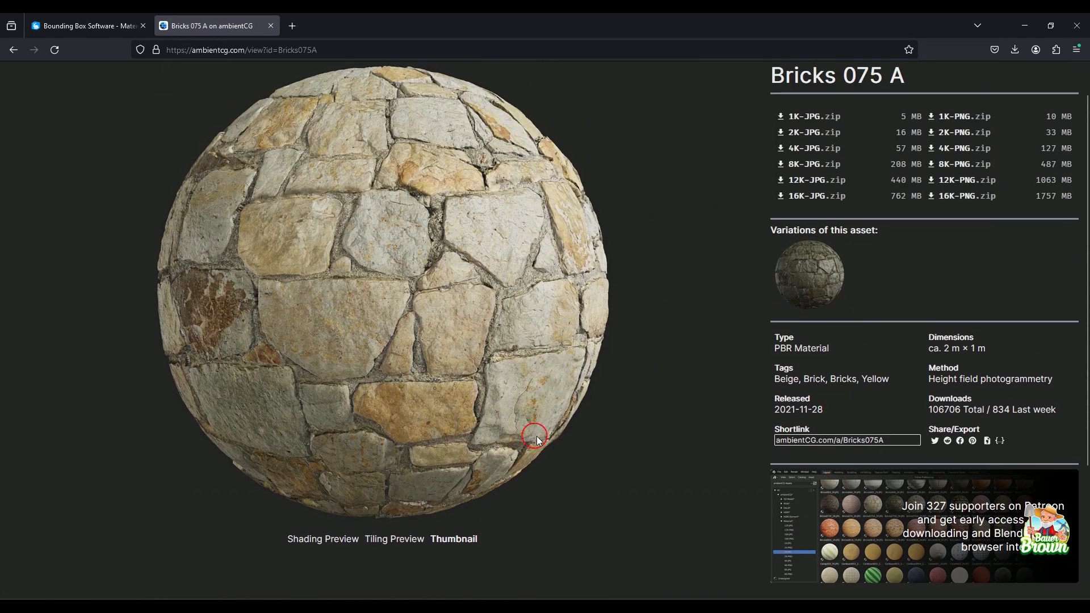
scroll(584, 419, up, 1)
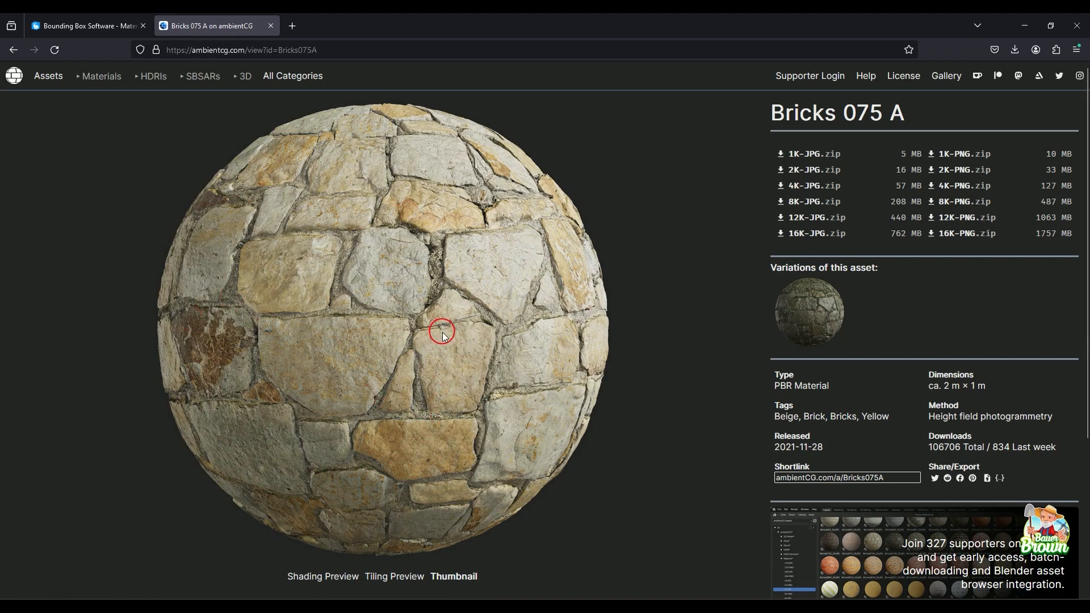
click(201, 77)
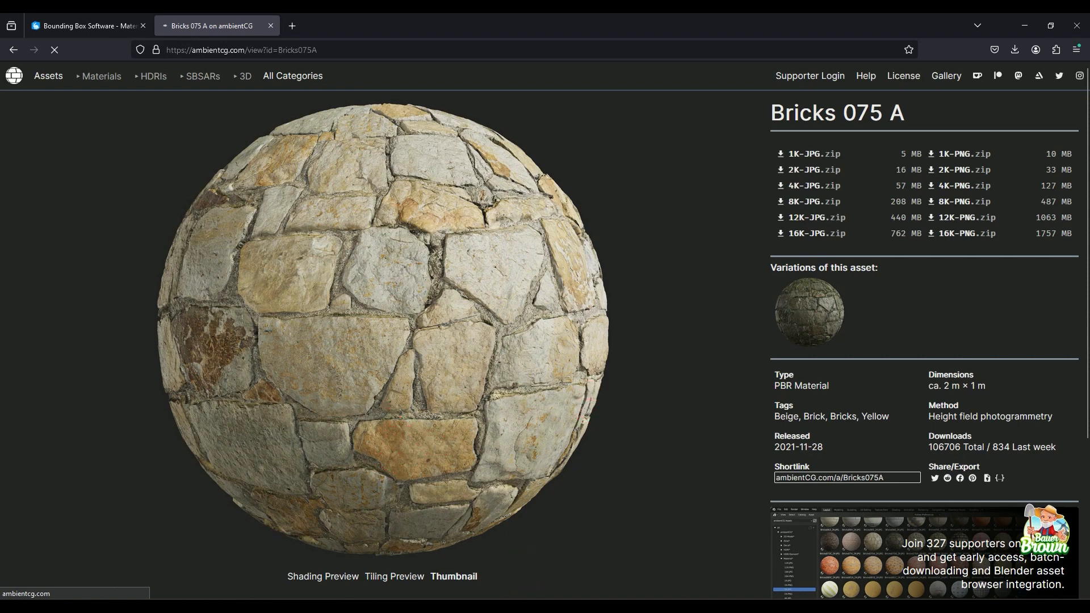
- Switch to Materialize and clear all seven stone texture maps, from AO through height
mouse_move(496, 606)
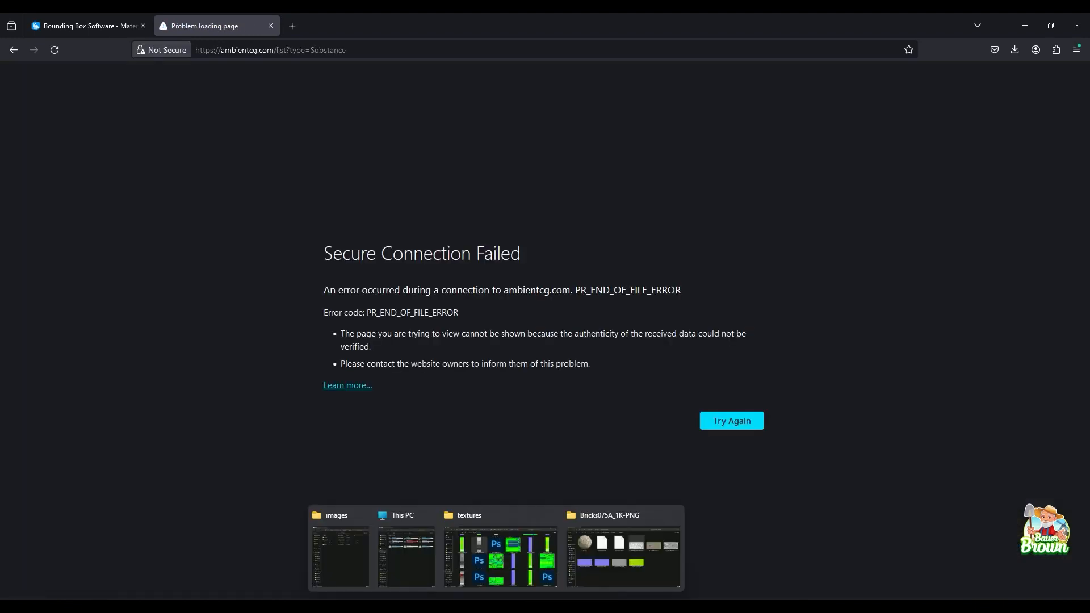
click(746, 606)
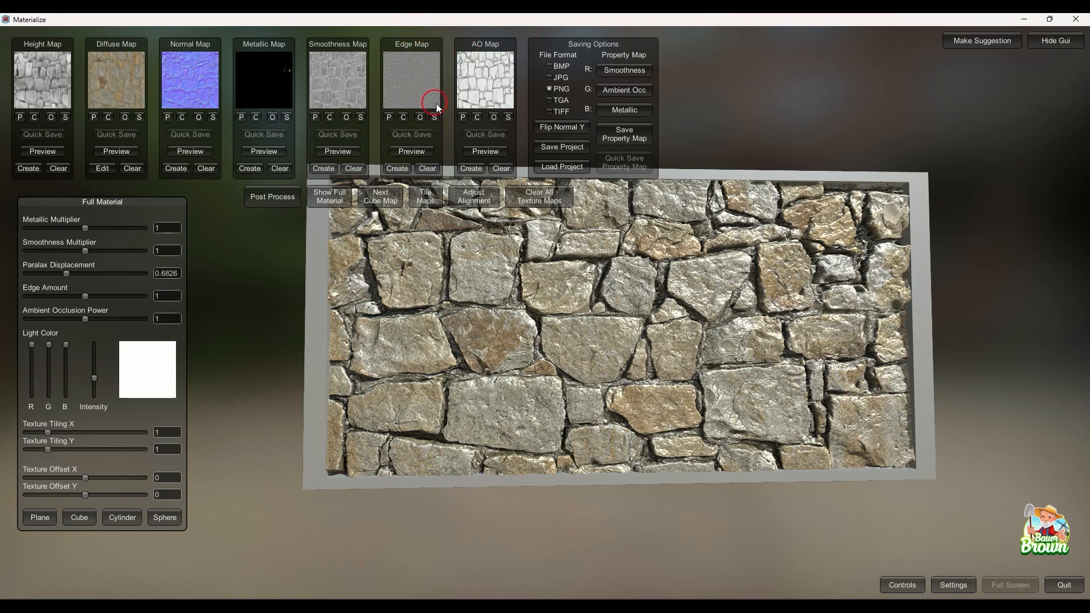
click(490, 170)
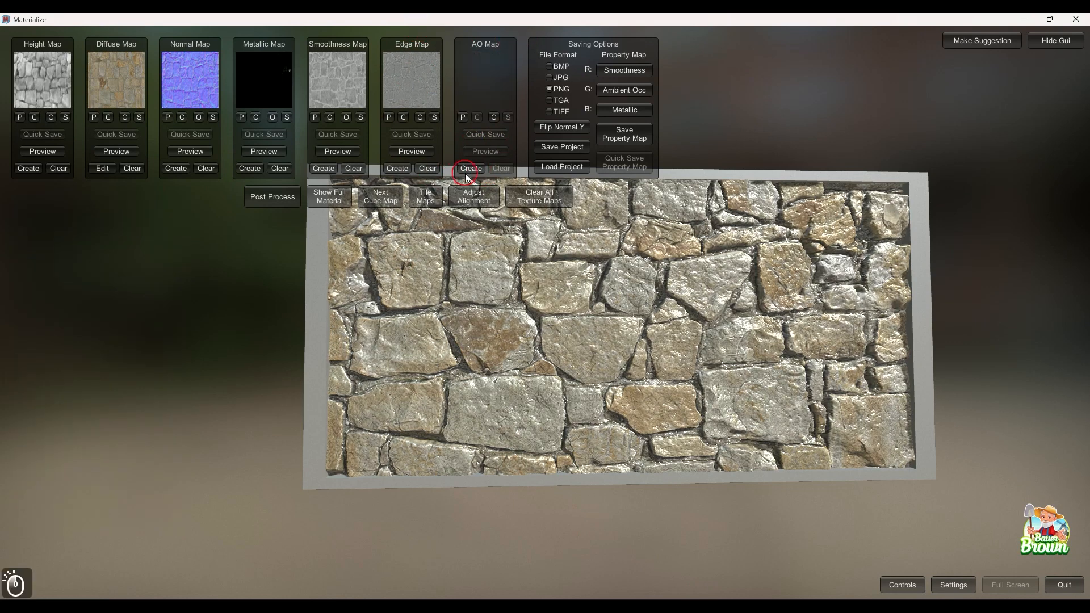
click(425, 169)
click(355, 168)
click(281, 169)
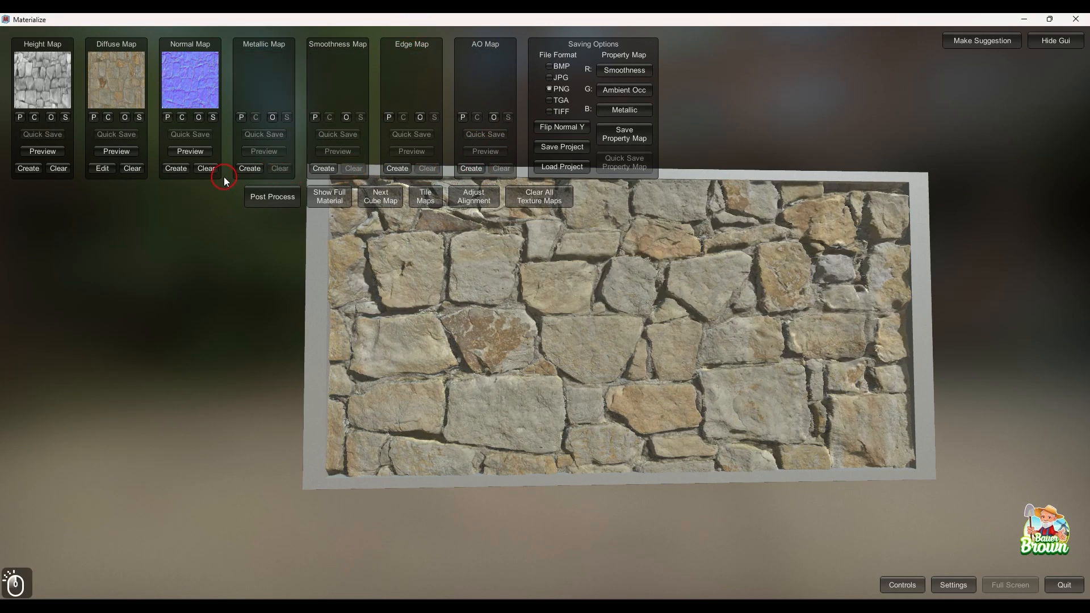
click(205, 169)
click(132, 170)
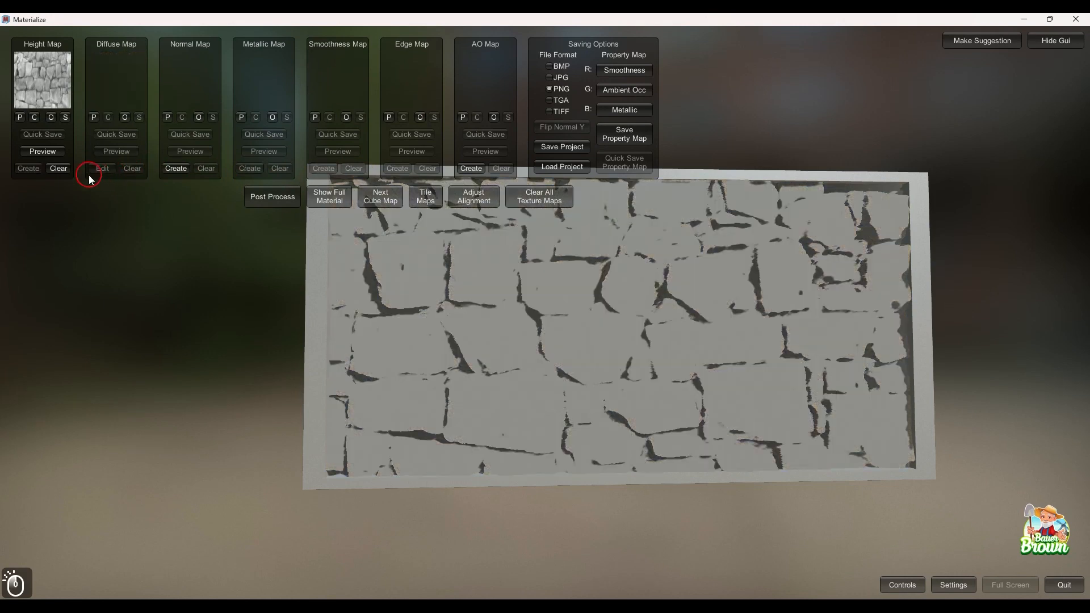
click(57, 168)
- Start opening a diffuse map and browse to the images folder under Y:, Blender, washingtonCounty
click(125, 117)
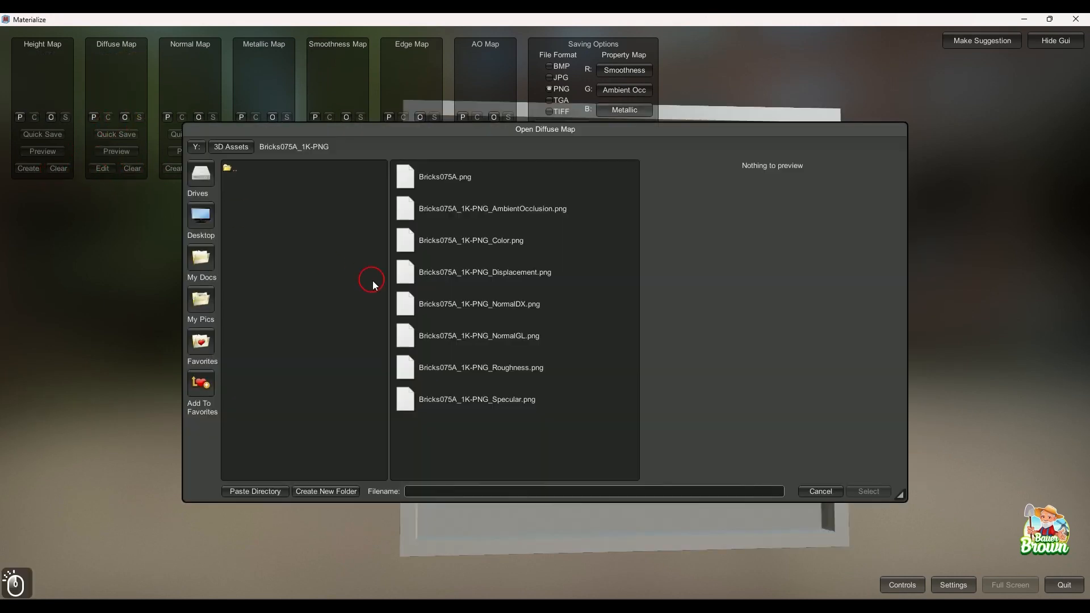
click(194, 183)
click(241, 275)
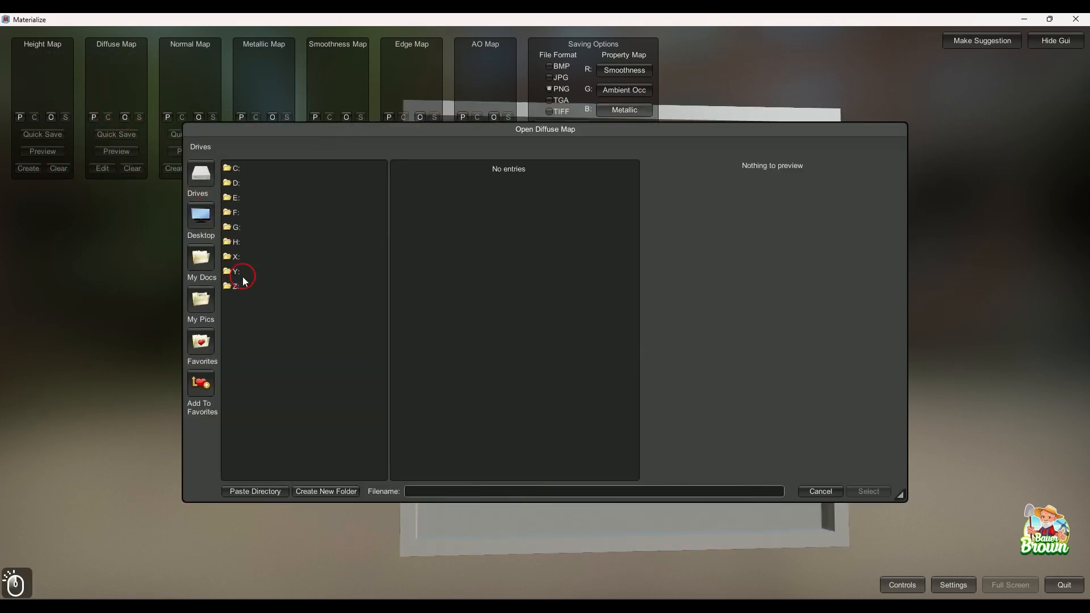
click(240, 276)
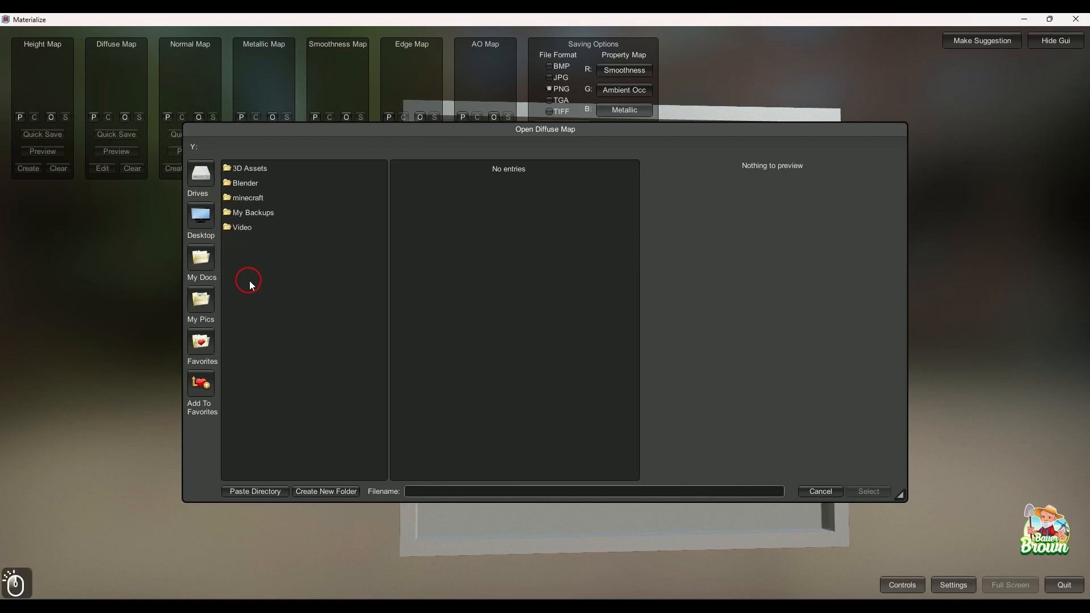
click(268, 183)
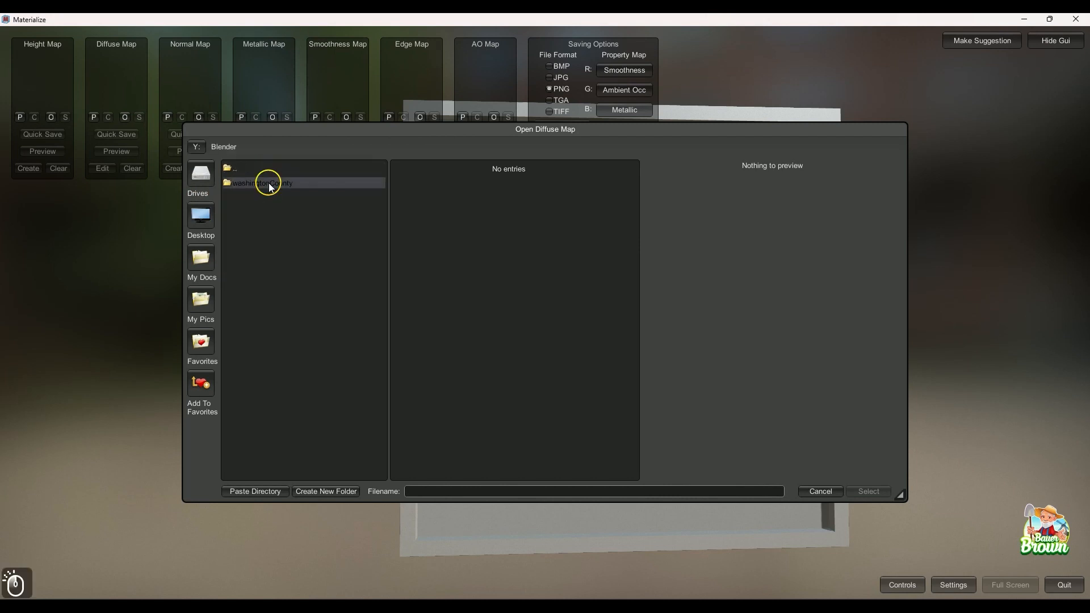
click(268, 183)
scroll(308, 309, down, 5)
scroll(292, 341, down, 6)
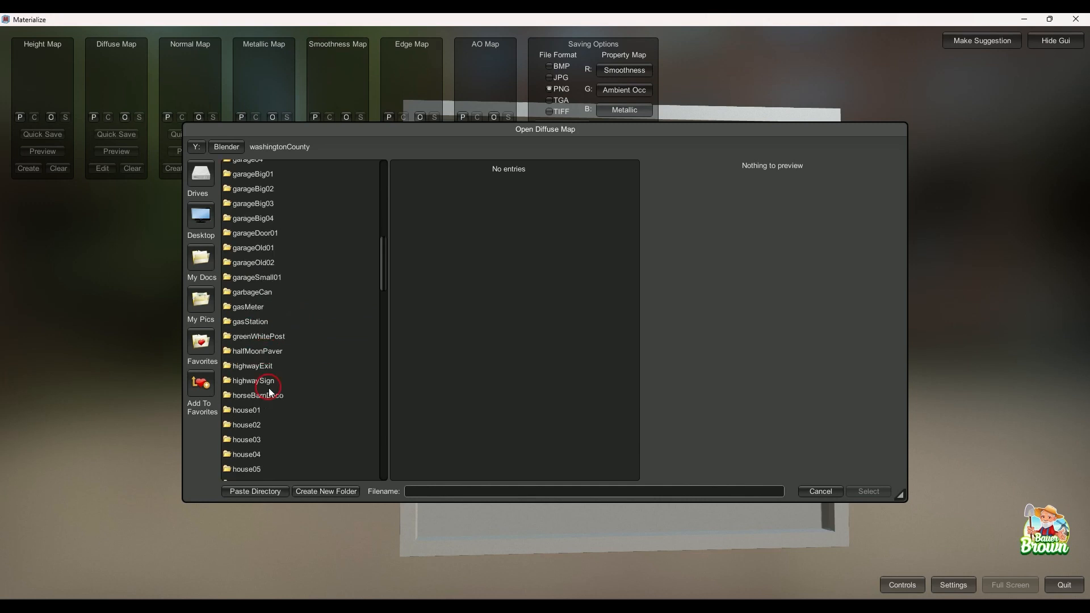
scroll(261, 386, down, 7)
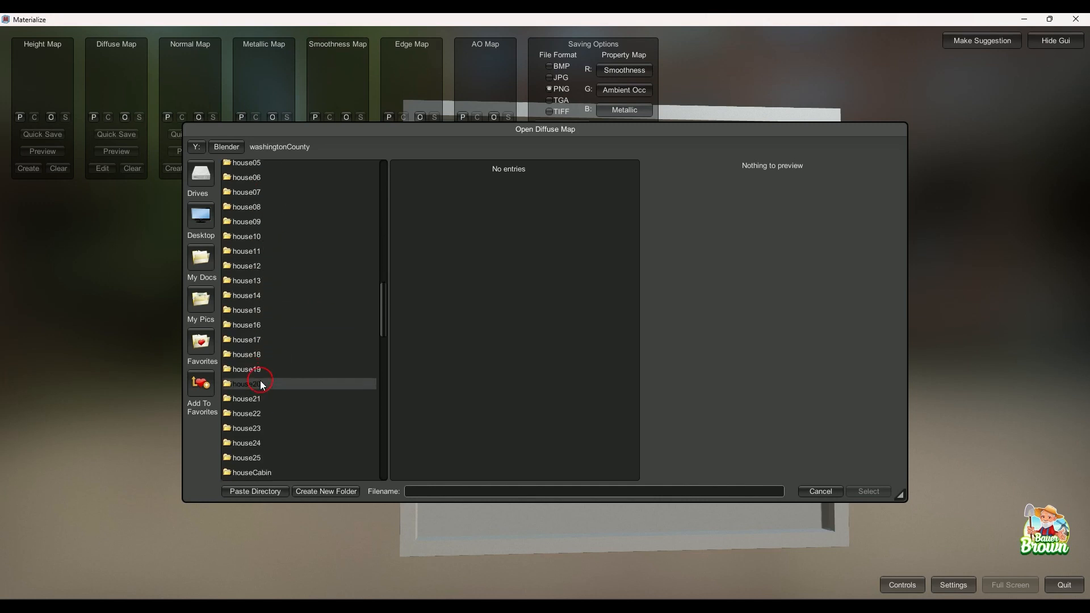
click(260, 366)
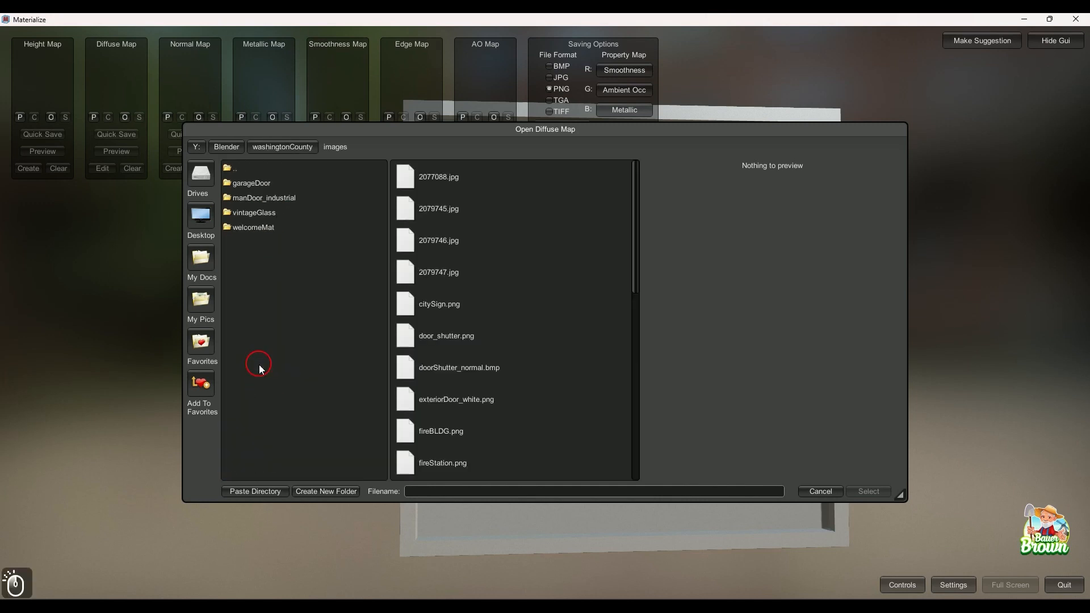
- Load welcomeMat_diffuse.png from the welcomeMat folder as the diffuse map and view it on the preview plane
click(300, 228)
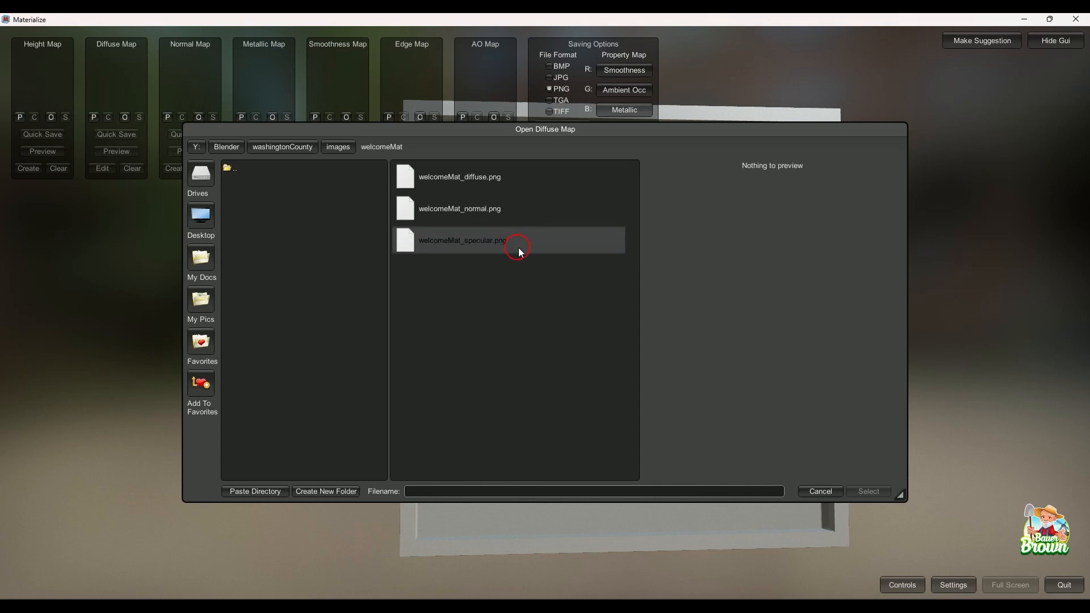
click(510, 186)
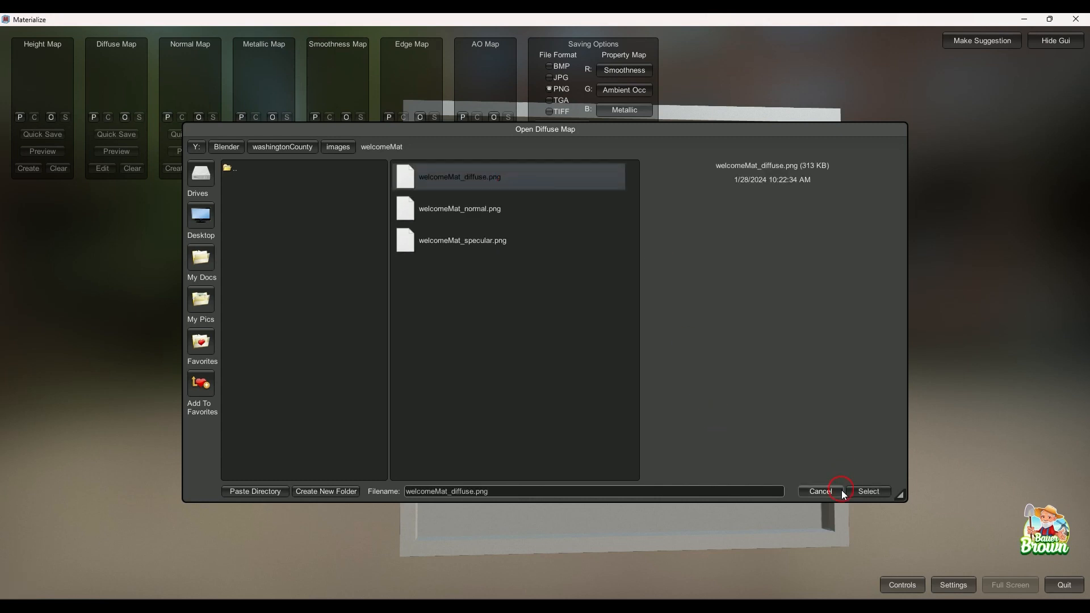
click(869, 492)
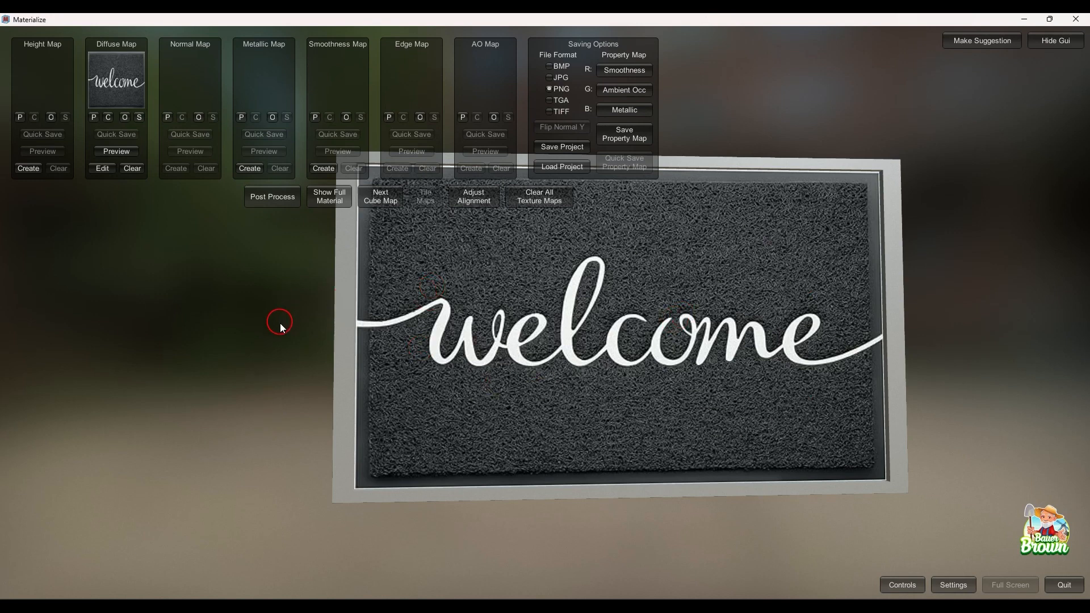
drag(474, 409, 538, 341)
right_drag(538, 339, 554, 360)
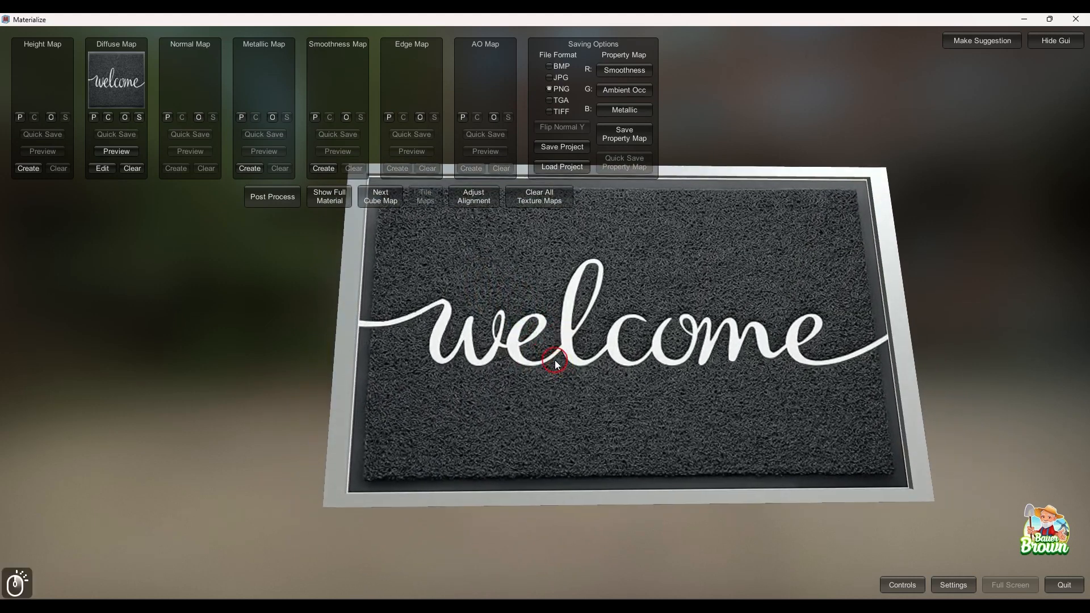
- Start creating a height map from the diffuse, compare the Displace frequency weight preset, and apply the Details preset
click(30, 169)
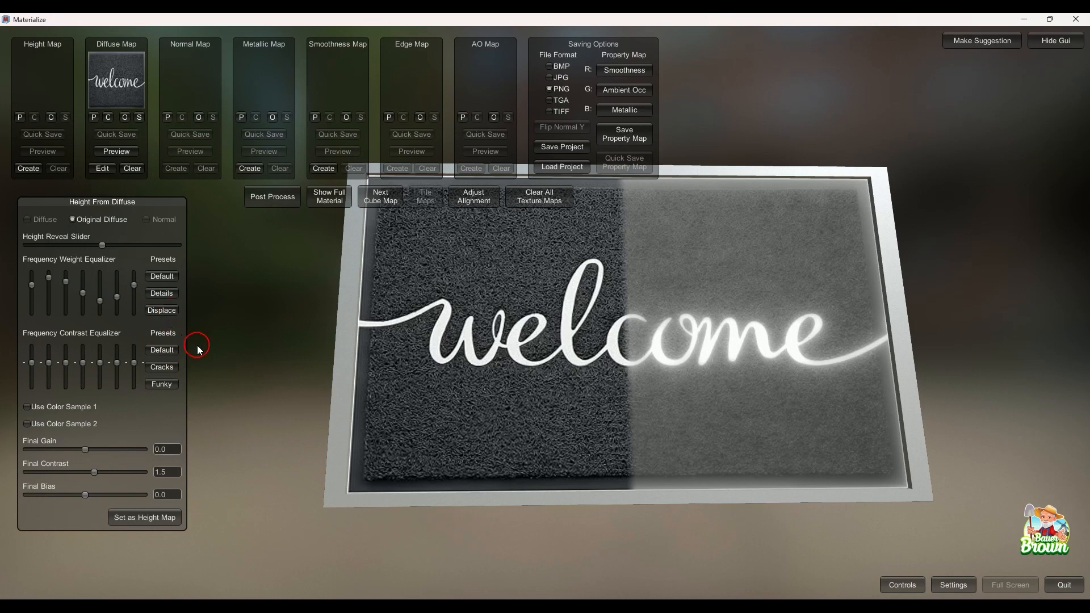
click(163, 311)
right_drag(733, 372, 776, 372)
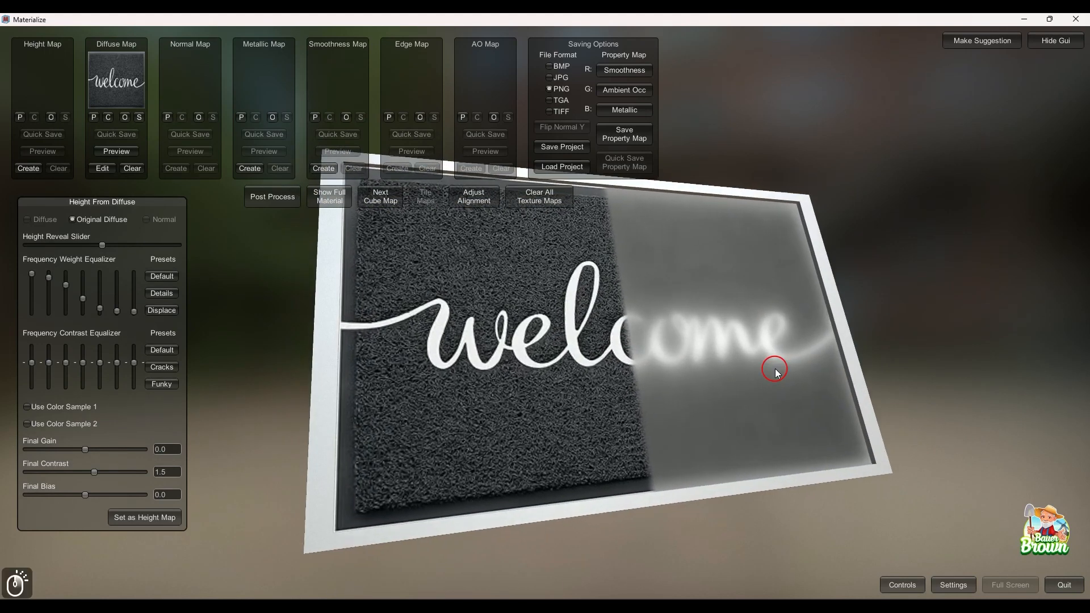
click(174, 296)
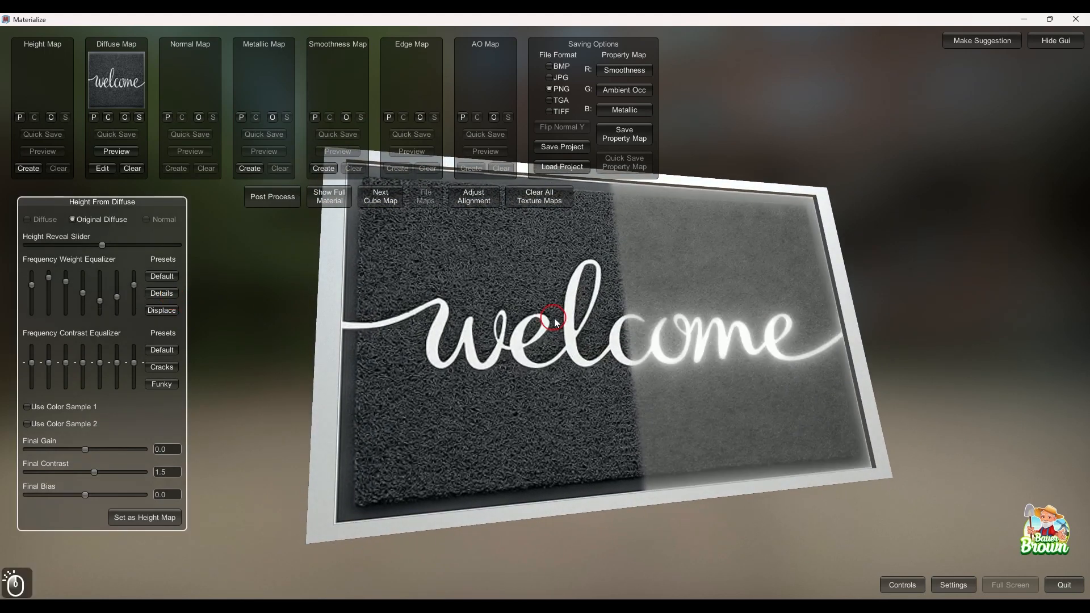
right_drag(558, 321, 717, 329)
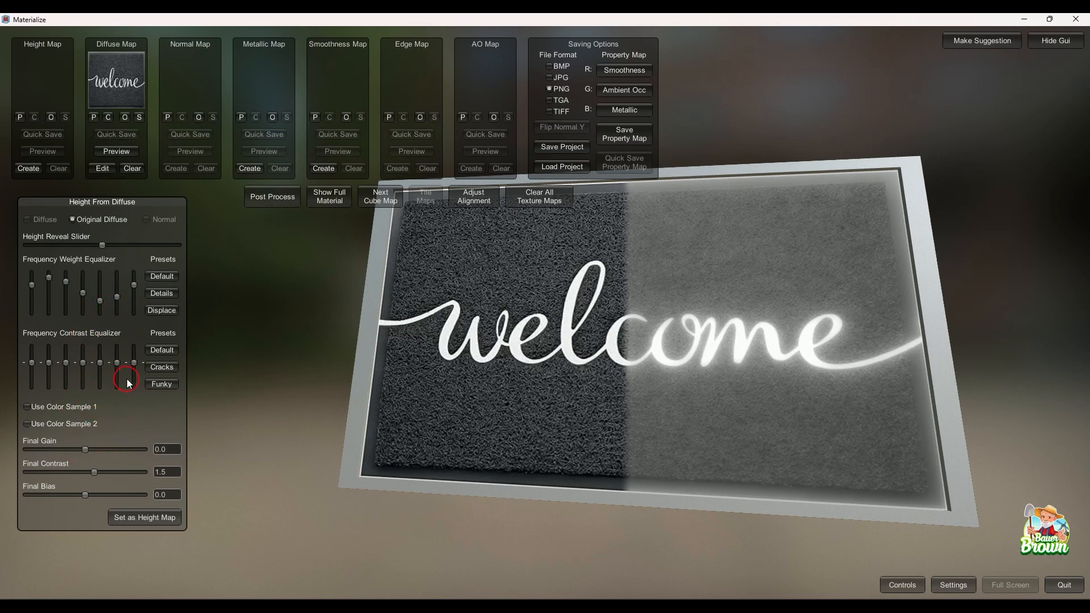
- Try adjusting the two rightmost frequency contrast sliders and compare the Displace and Details frequency weight presets on the height preview
drag(143, 371, 139, 361)
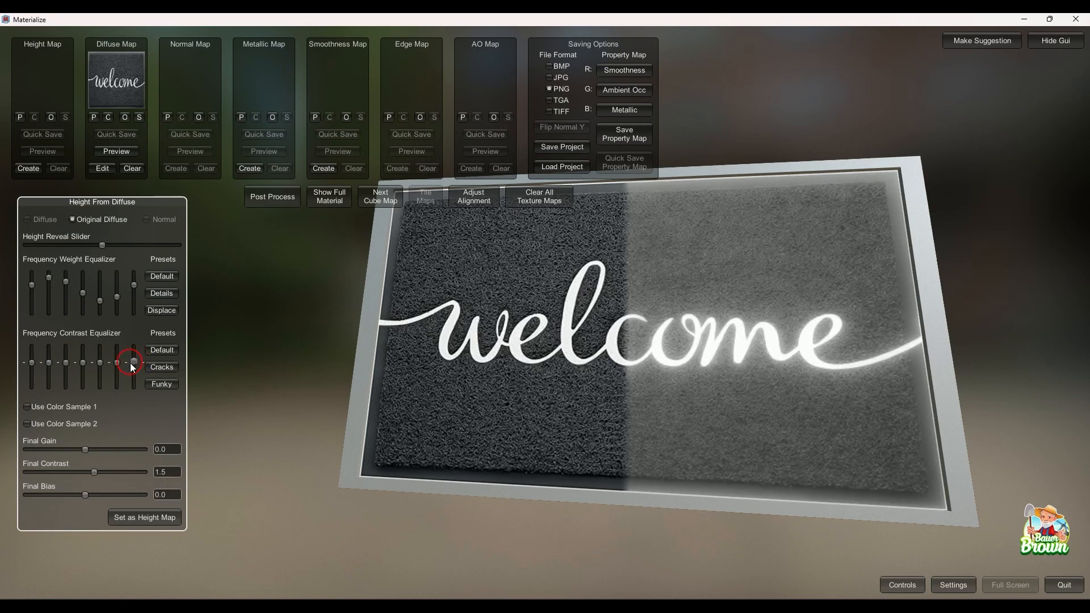
drag(119, 362, 121, 359)
click(118, 357)
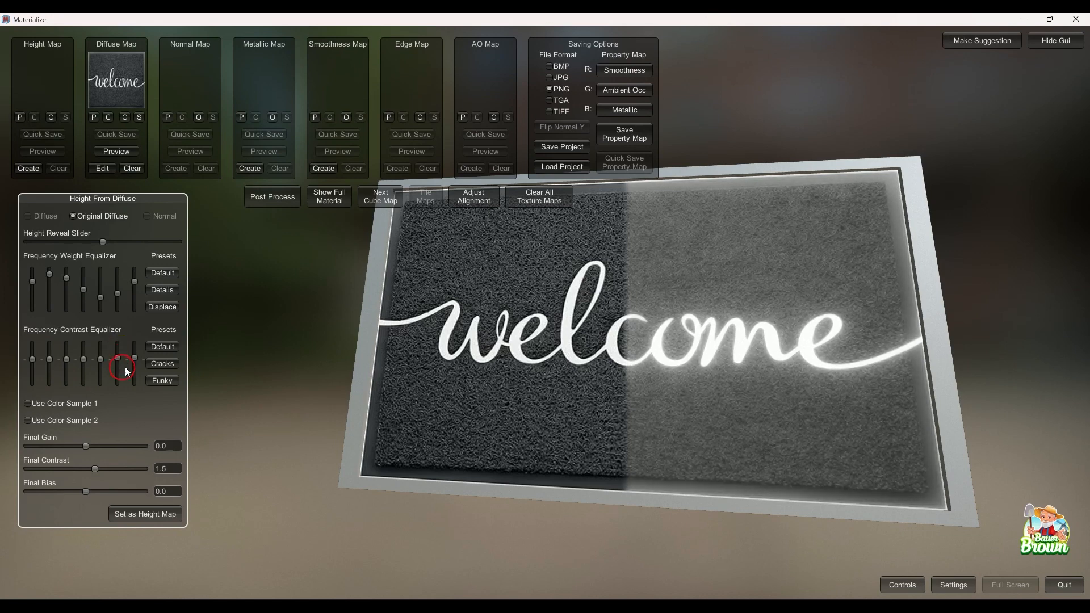
click(164, 291)
click(162, 280)
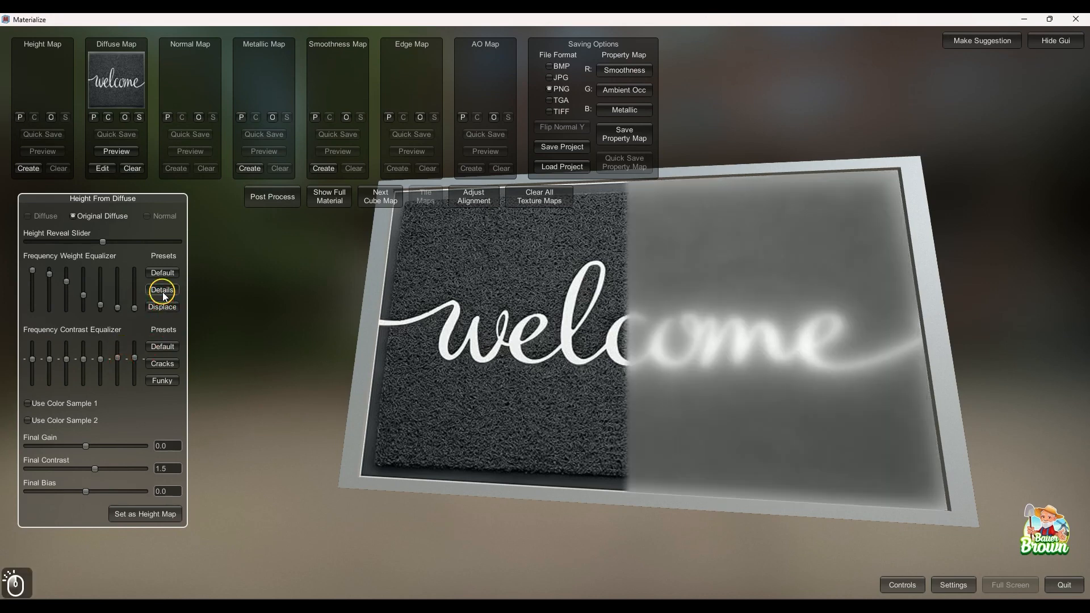
click(162, 316)
- Try the Funky frequency contrast preset on the height map and restore the Default contrast preset
click(117, 355)
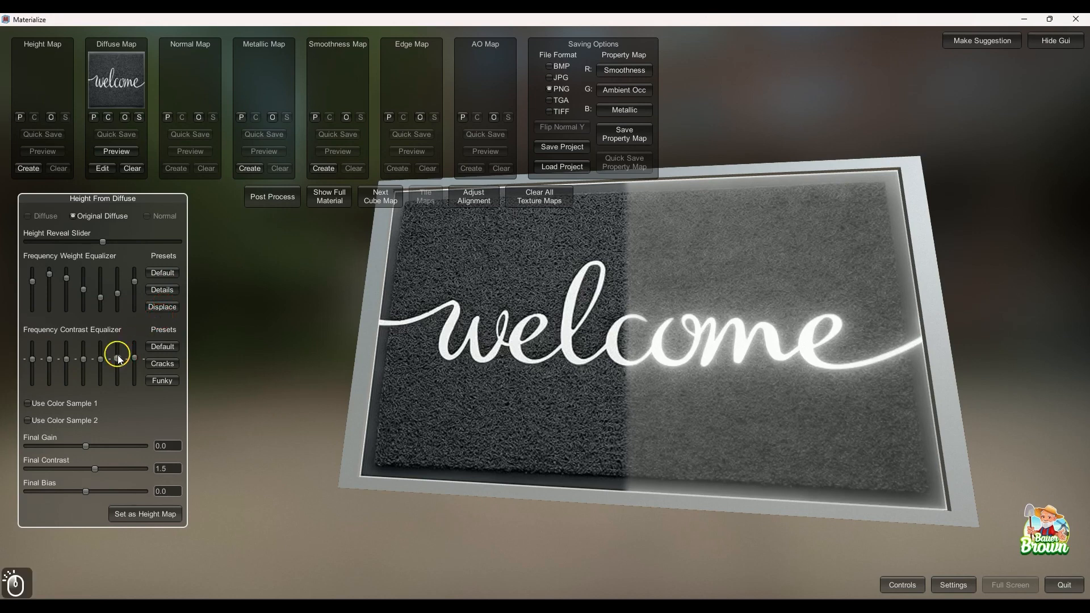
click(136, 362)
click(153, 352)
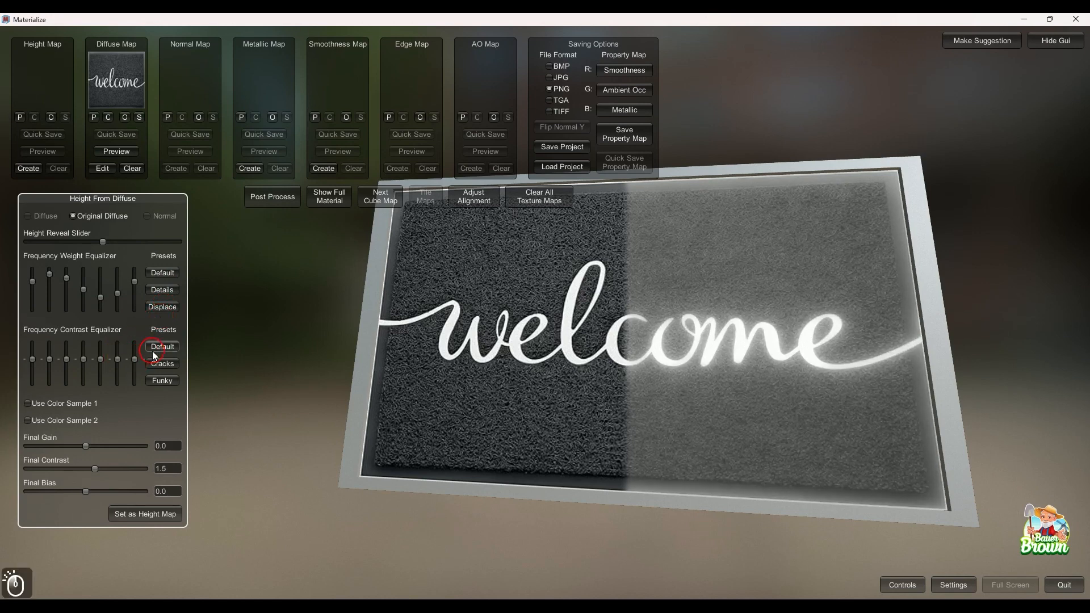
click(166, 381)
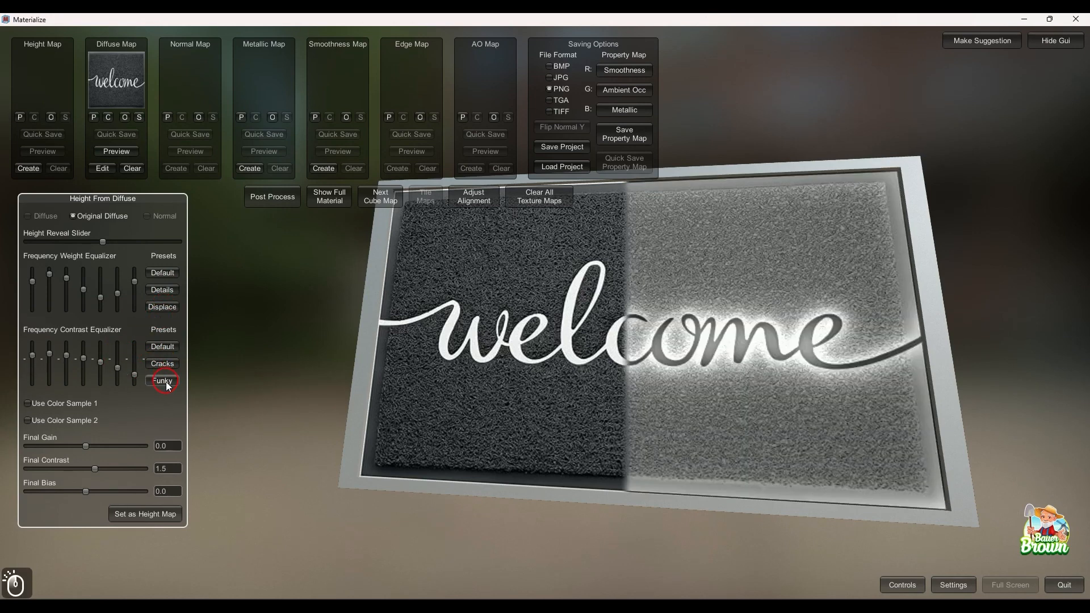
click(159, 350)
click(100, 319)
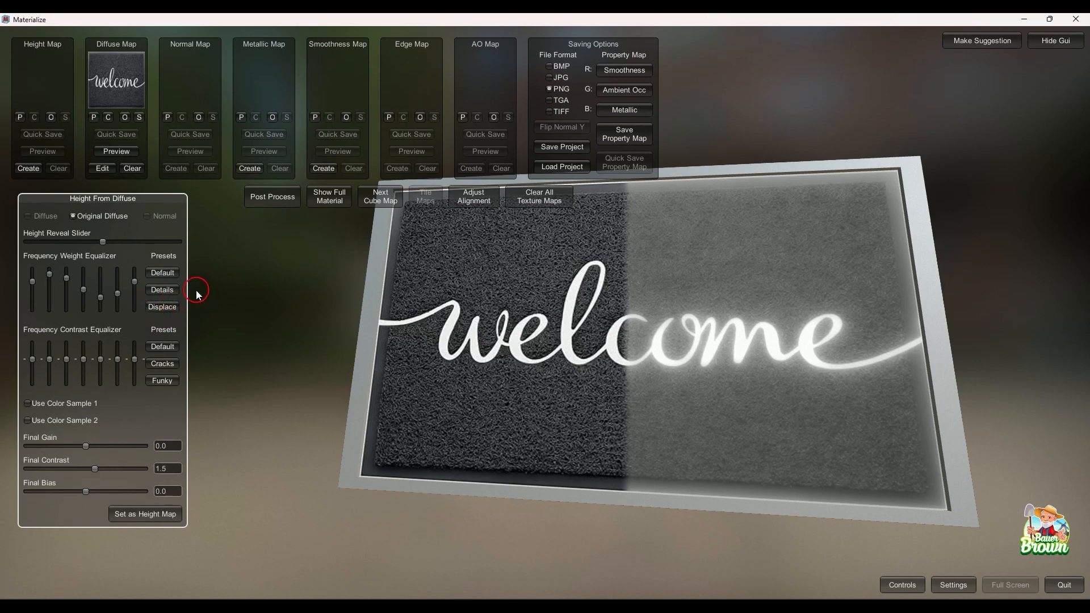
- Set the generated height map, and create a normal map from it with the default settings
click(25, 168)
click(148, 515)
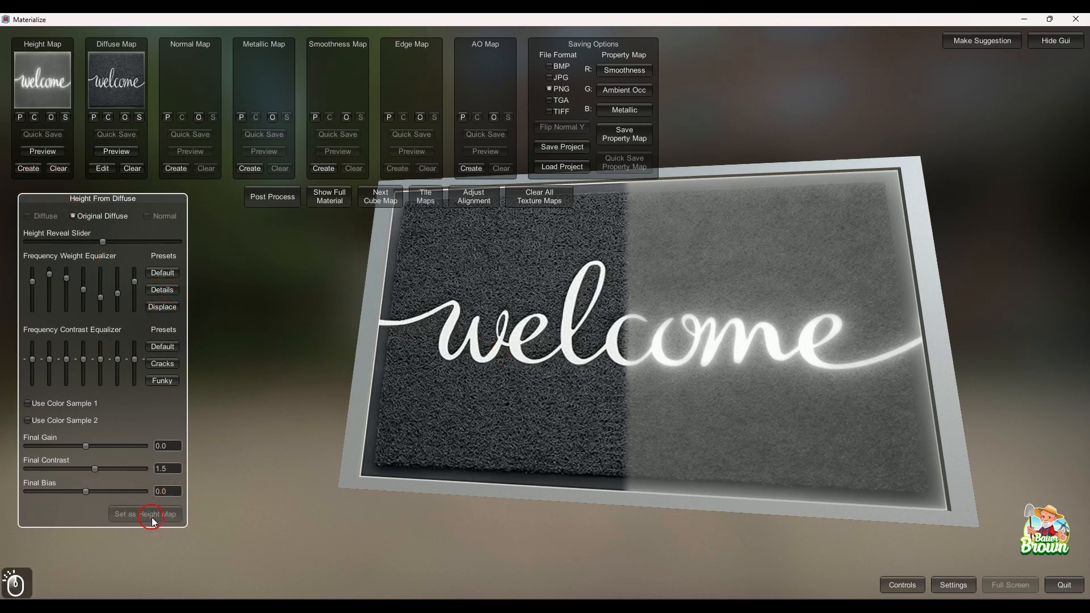
click(175, 171)
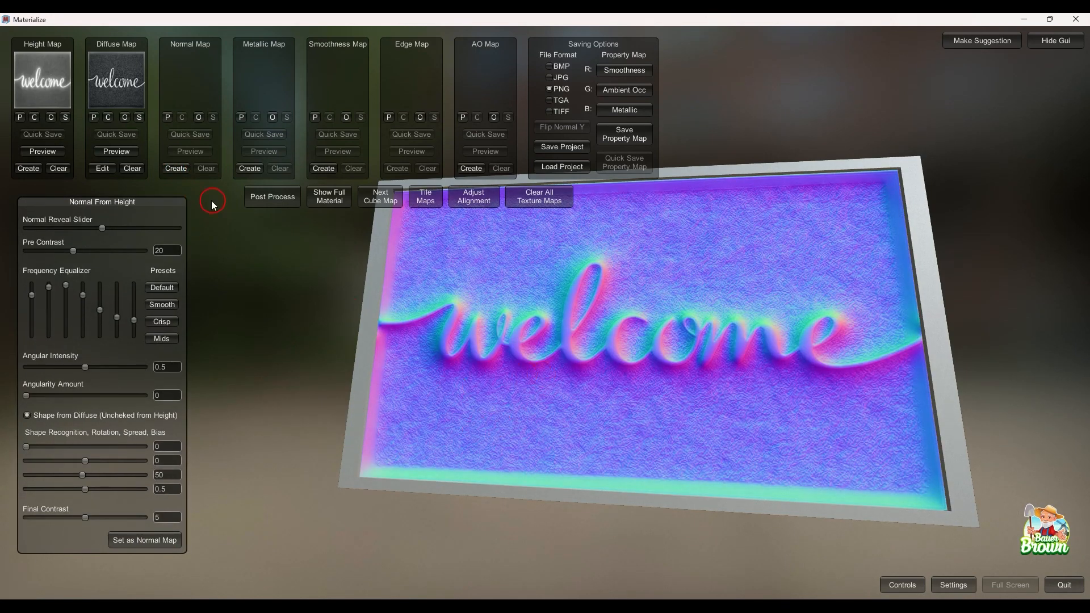
click(160, 540)
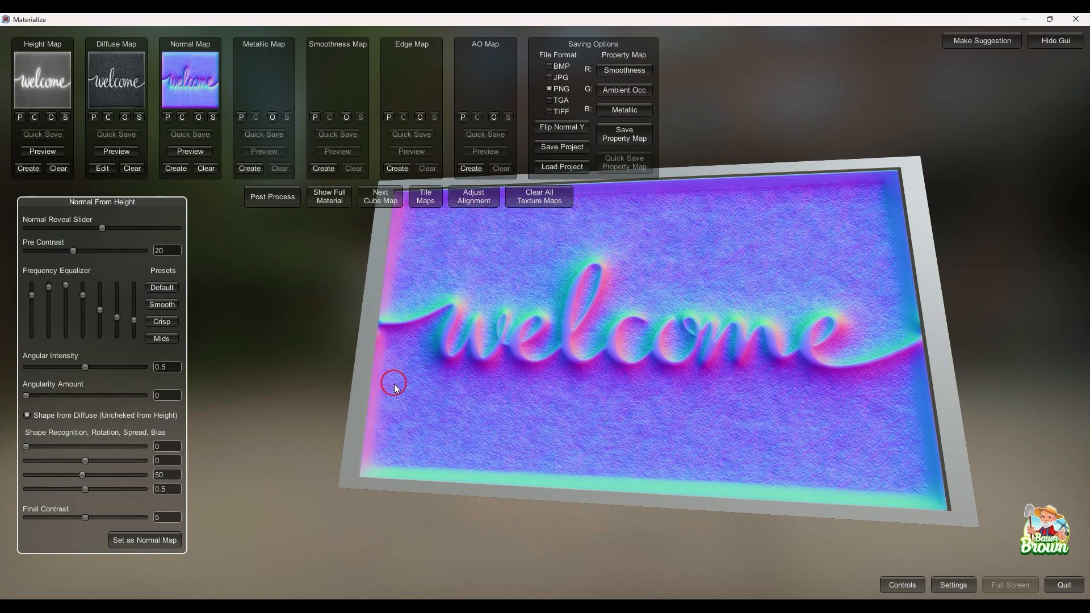
- Show the full welcome mat material and compare its relief with the normal map's Y direction flipped and restored
drag(389, 382, 545, 382)
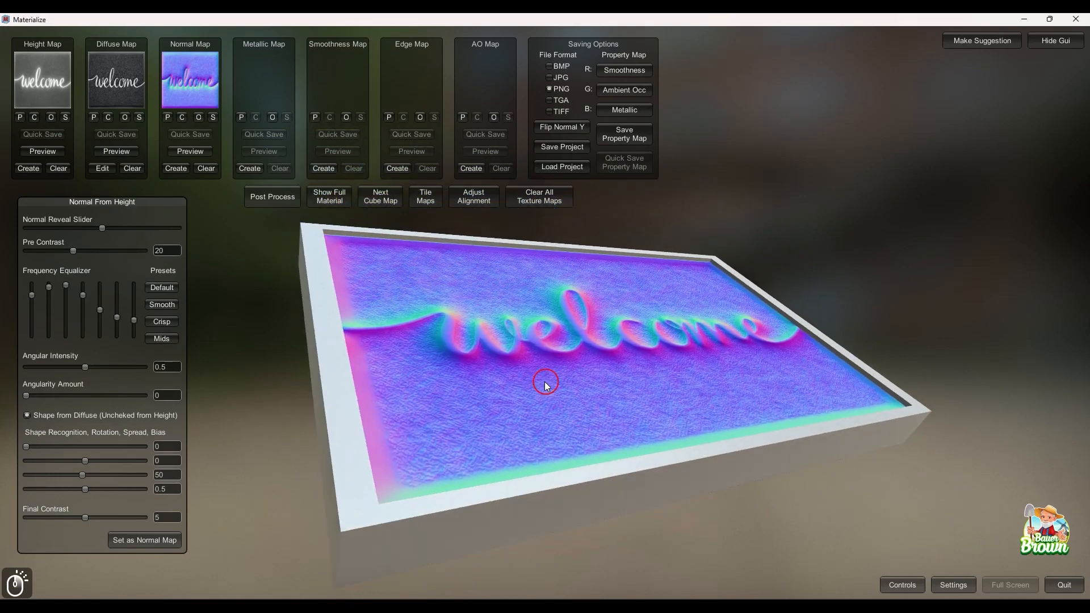
click(329, 197)
drag(518, 318, 548, 353)
click(558, 130)
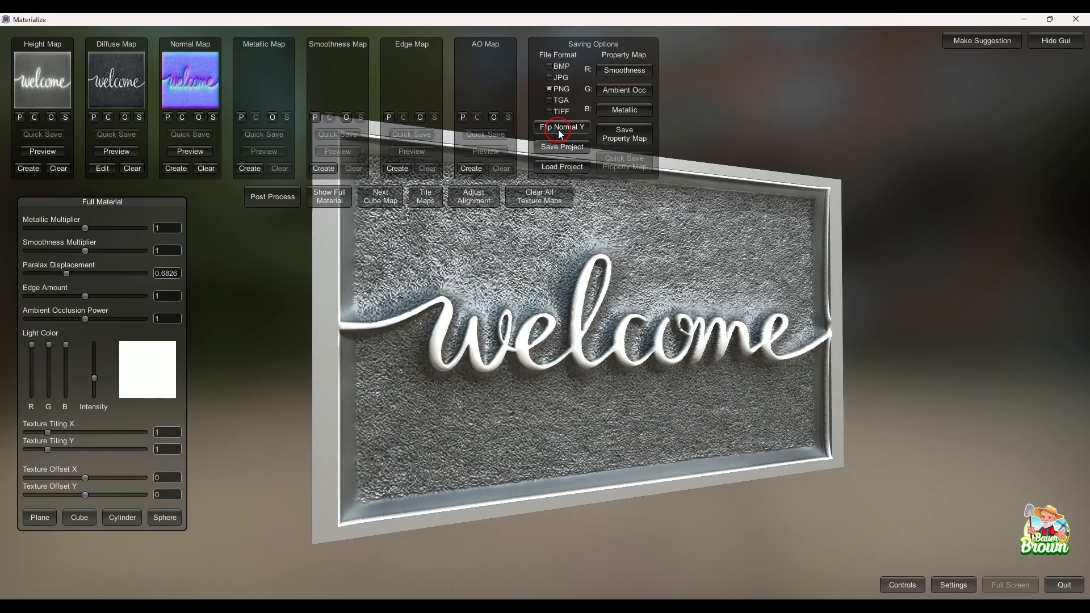
drag(547, 282, 542, 326)
click(179, 86)
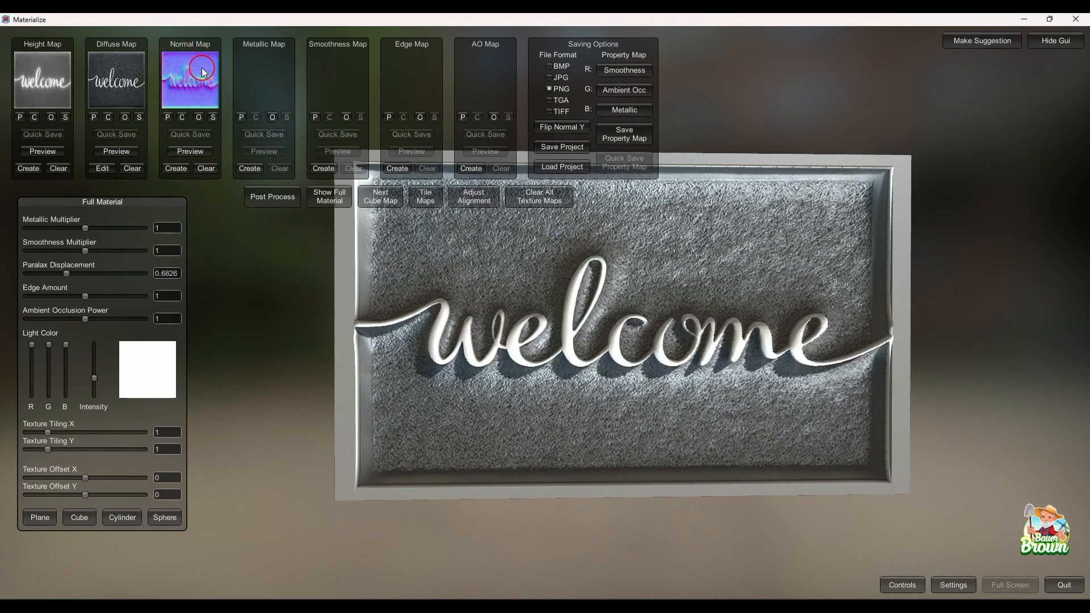
click(574, 128)
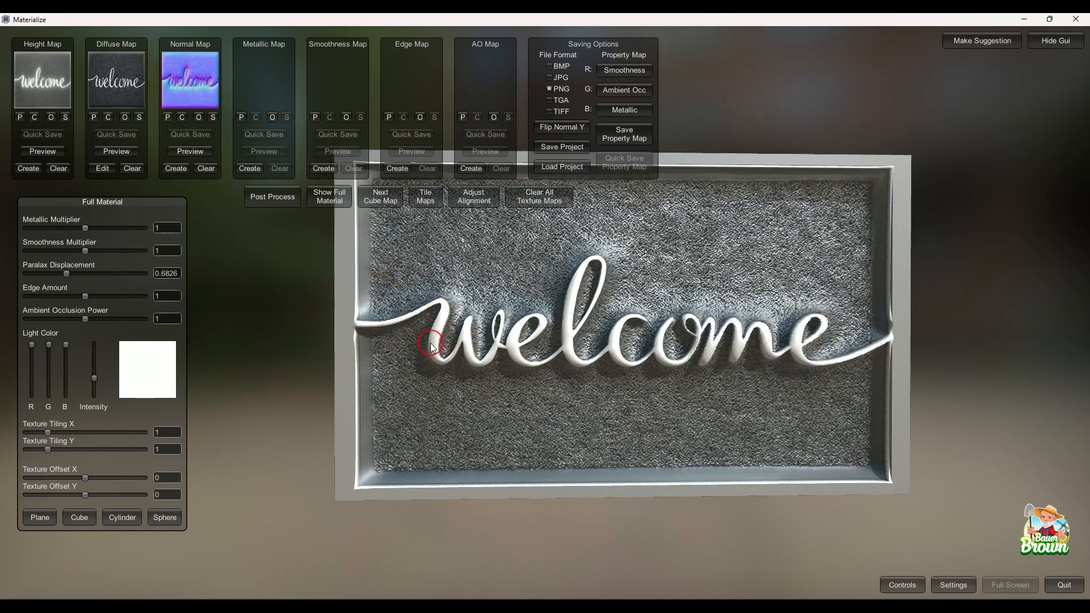
mouse_move(442, 343)
mouse_down()
mouse_move(676, 341)
mouse_move(425, 338)
mouse_up()
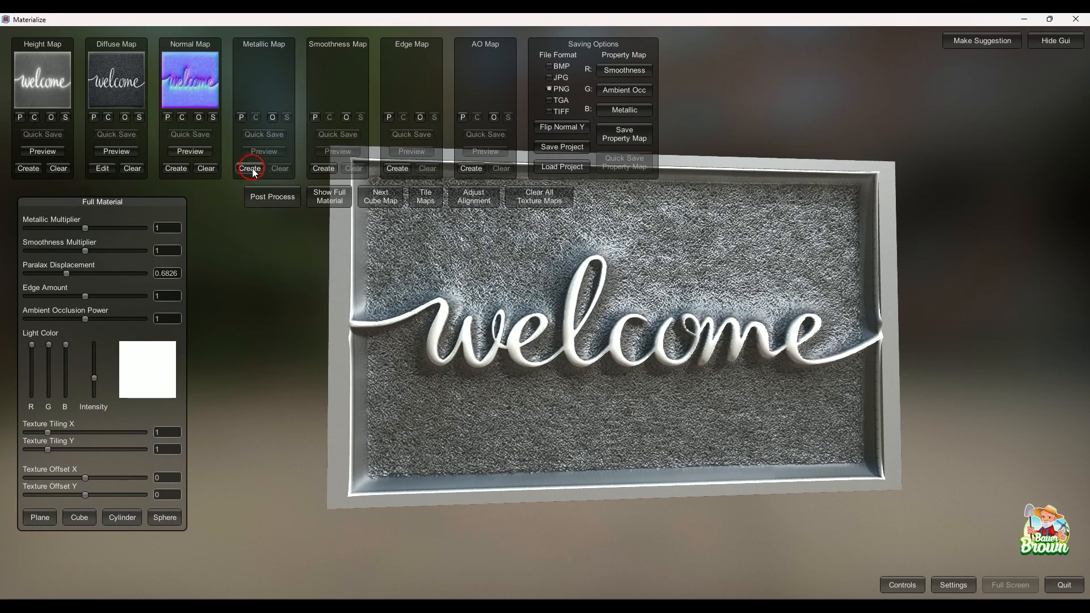
- Create metallic and smoothness maps from the original diffuse with the default settings and set both
click(251, 170)
click(145, 459)
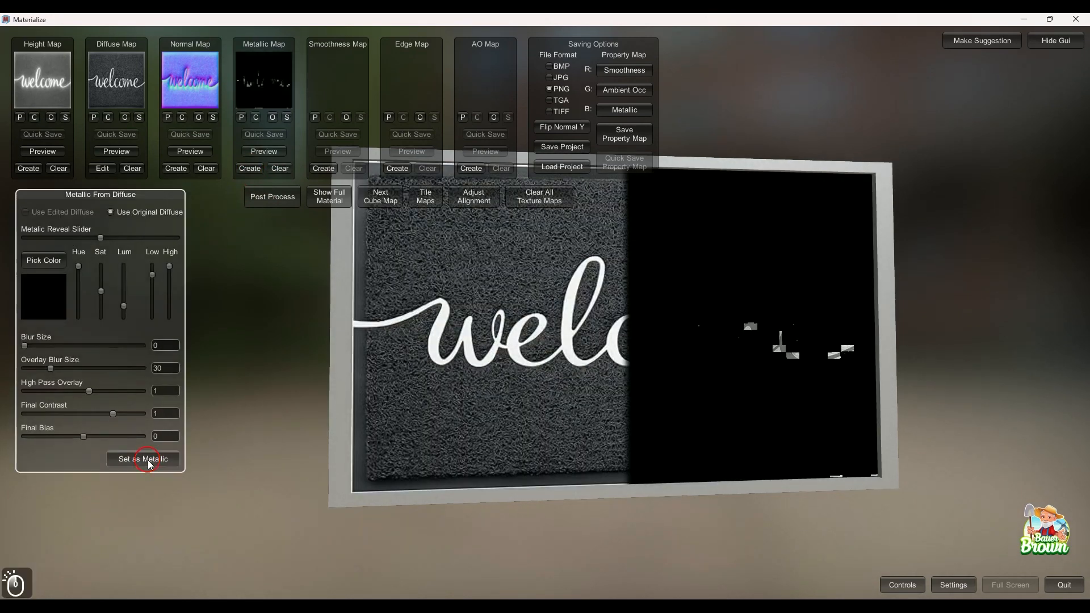
click(324, 168)
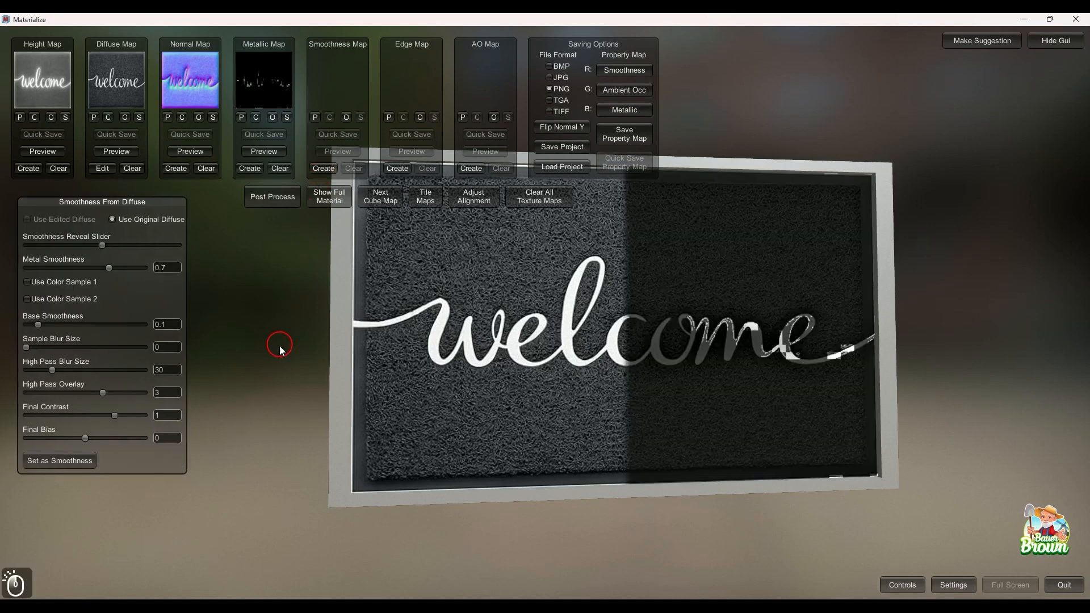
click(70, 461)
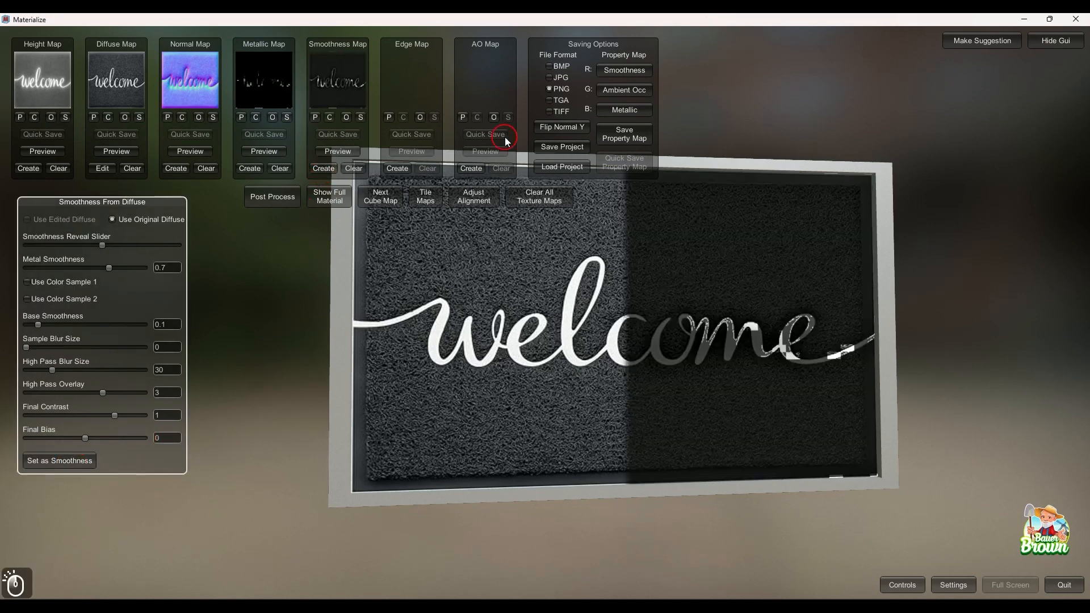
- Create an edge map from the normal map and an ambient occlusion map, and set both with the default settings
click(396, 169)
click(138, 480)
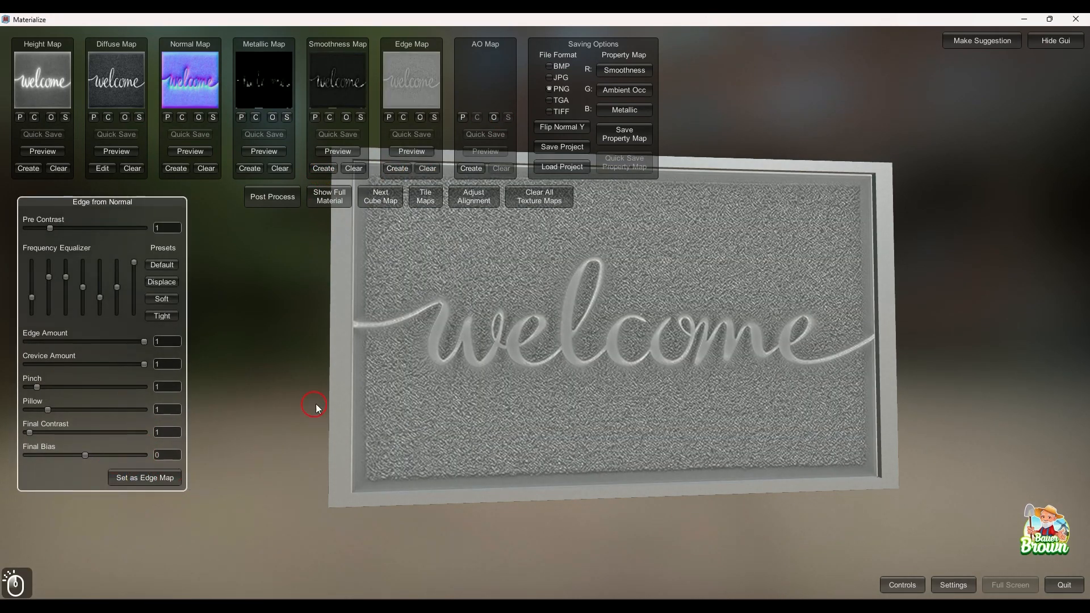
click(470, 168)
click(145, 341)
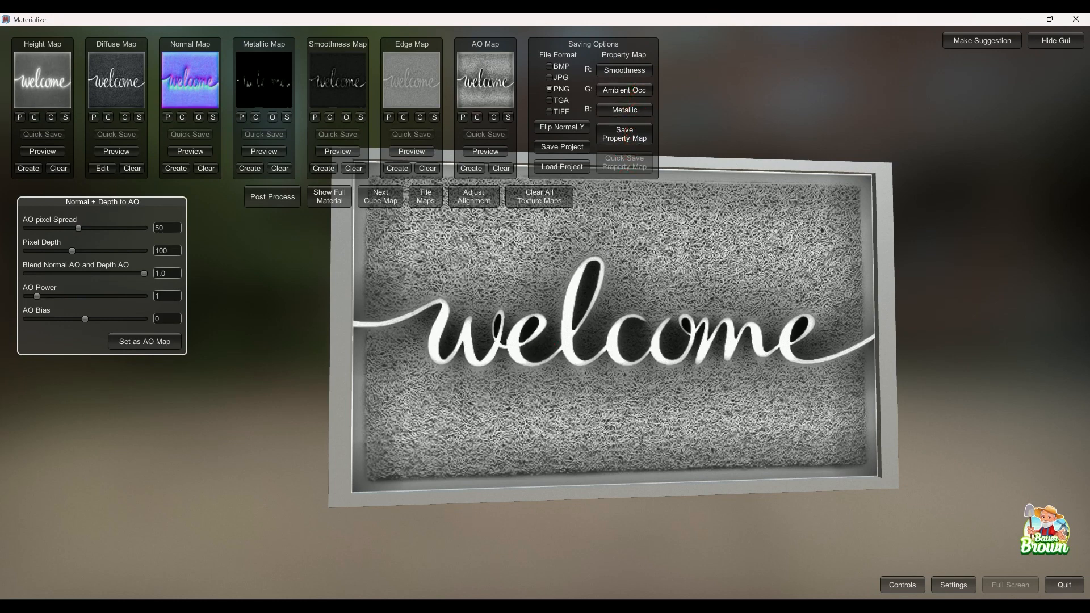
- Switch to File Explorer and view the diffuse, normal and specular textures in the welcomeMat folder
mouse_move(521, 606)
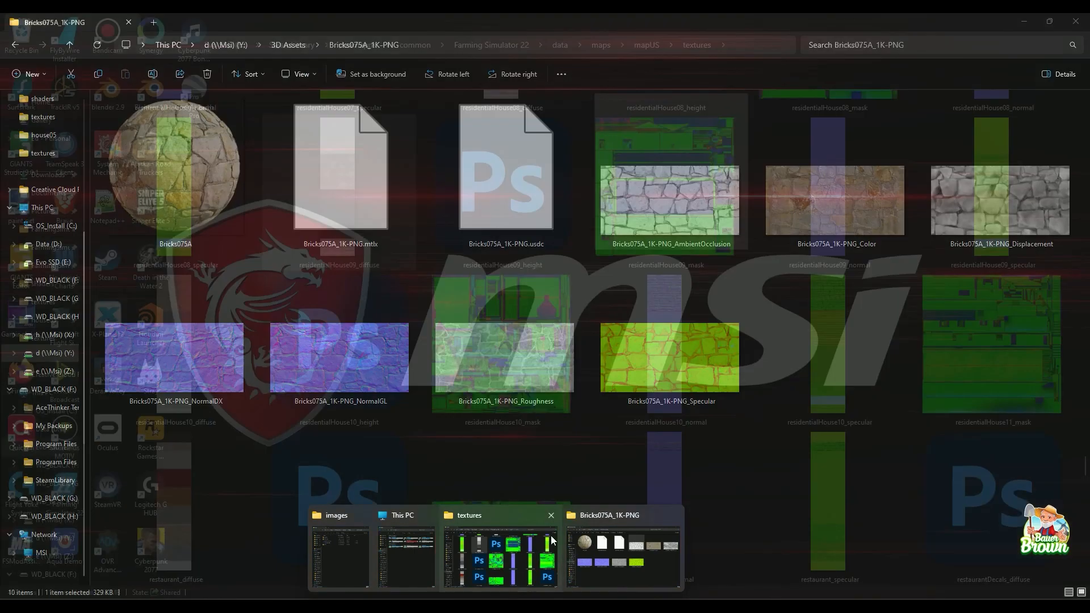
mouse_move(507, 526)
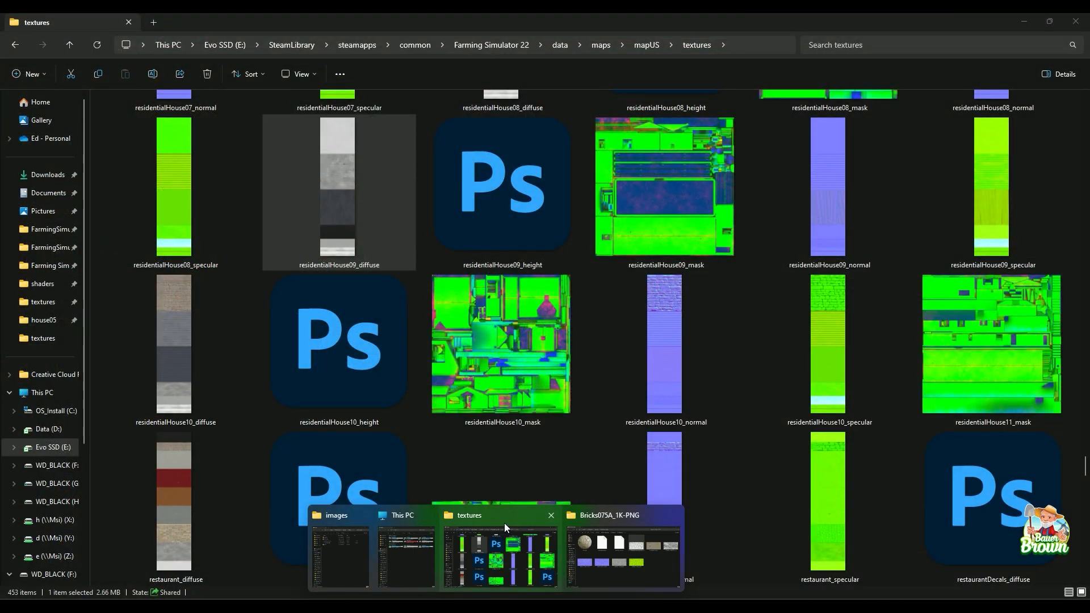
mouse_move(316, 518)
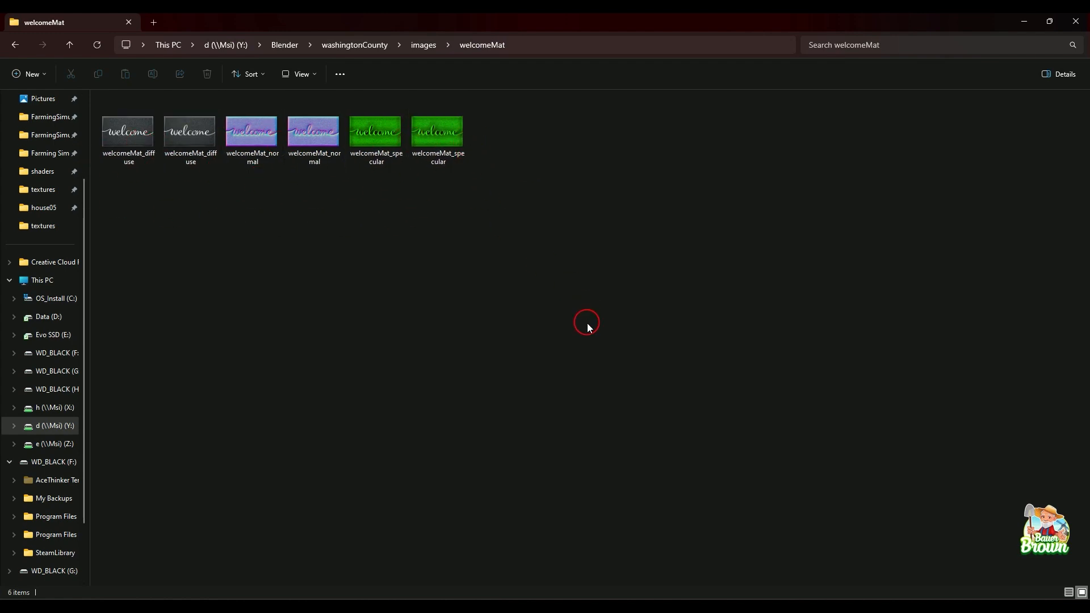
- Switch to GIANTS Editor, select the doorMat.001 object on the house's front porch and inspect its welcome texture up close
mouse_move(520, 607)
click(547, 509)
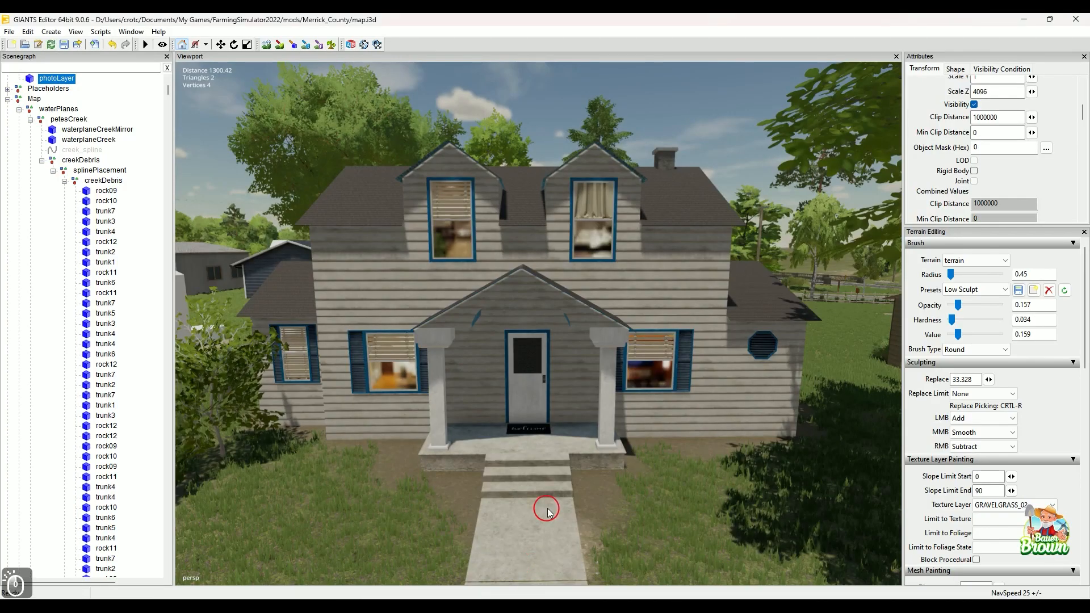
alt+middle_drag(548, 509, 552, 480)
scroll(548, 478, up, 5)
scroll(547, 467, up, 5)
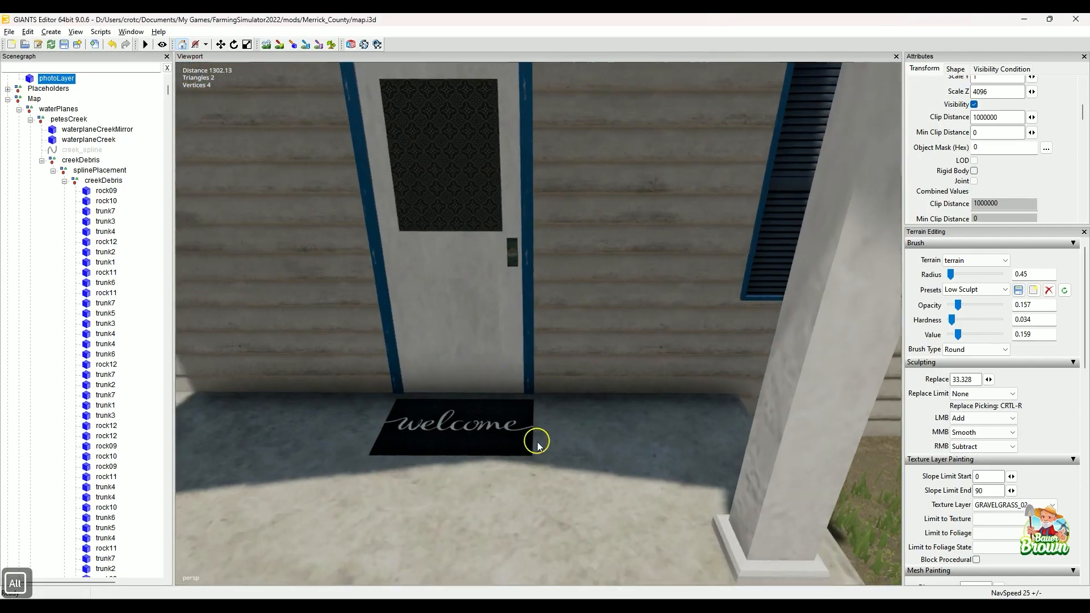
click(487, 373)
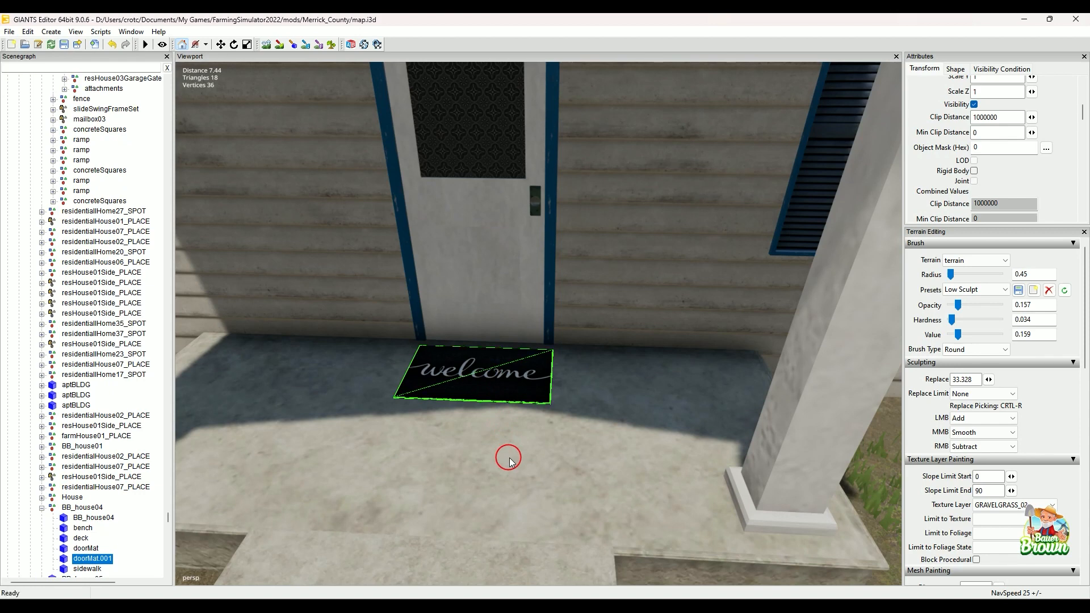
scroll(528, 452, down, 5)
scroll(530, 448, up, 5)
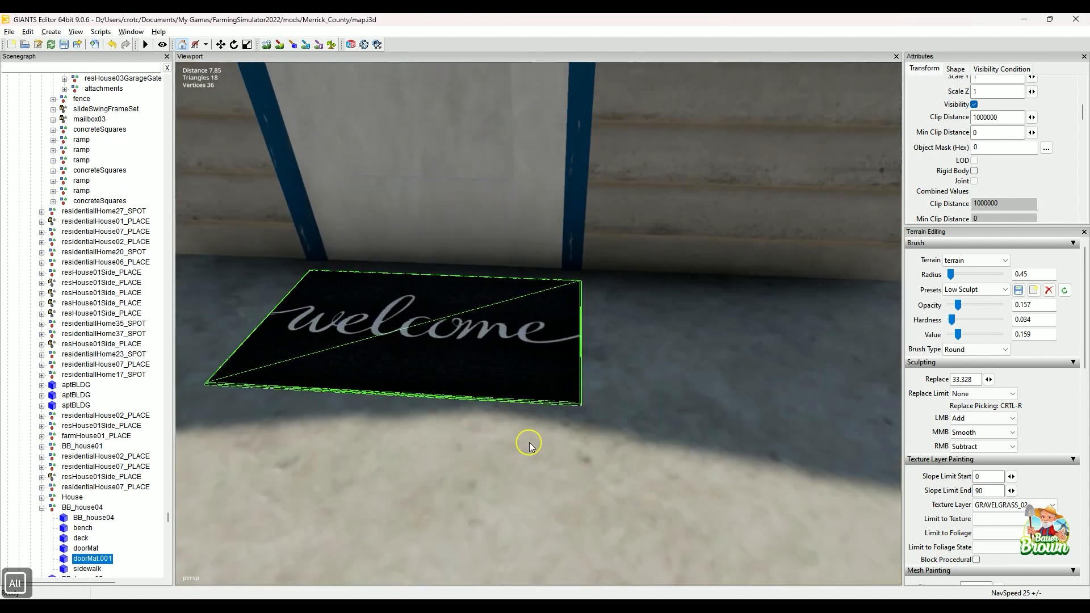
alt+middle_drag(530, 445, 531, 460)
alt+drag(530, 460, 540, 495)
scroll(544, 497, down, 1)
scroll(540, 495, down, 2)
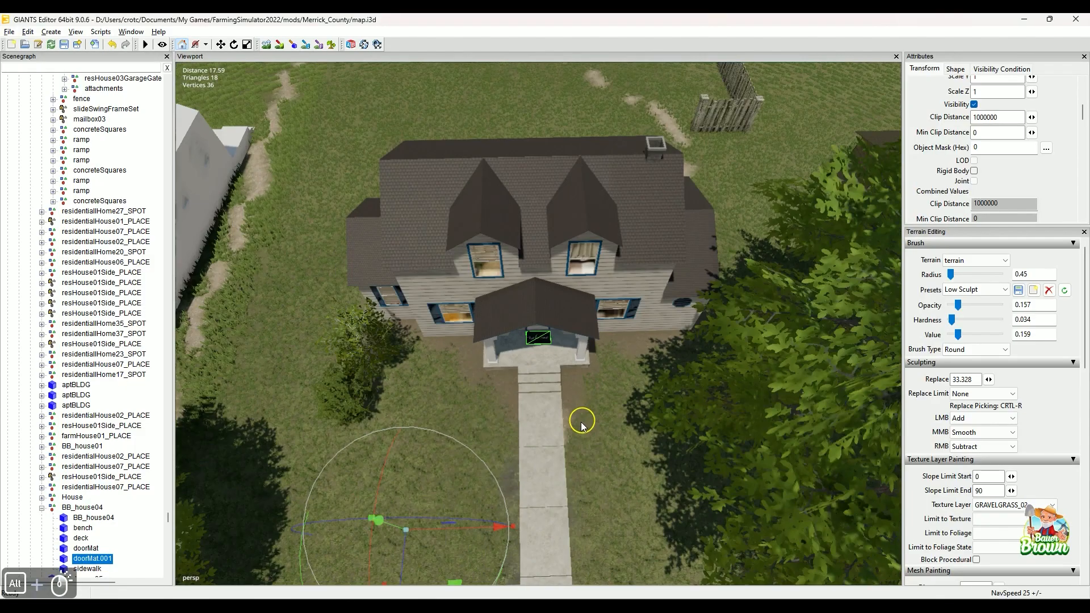
- Examine the textured house from above, the surrounding town buildings, and the weathered wooden shed beside the road
alt+right_drag(577, 421, 554, 394)
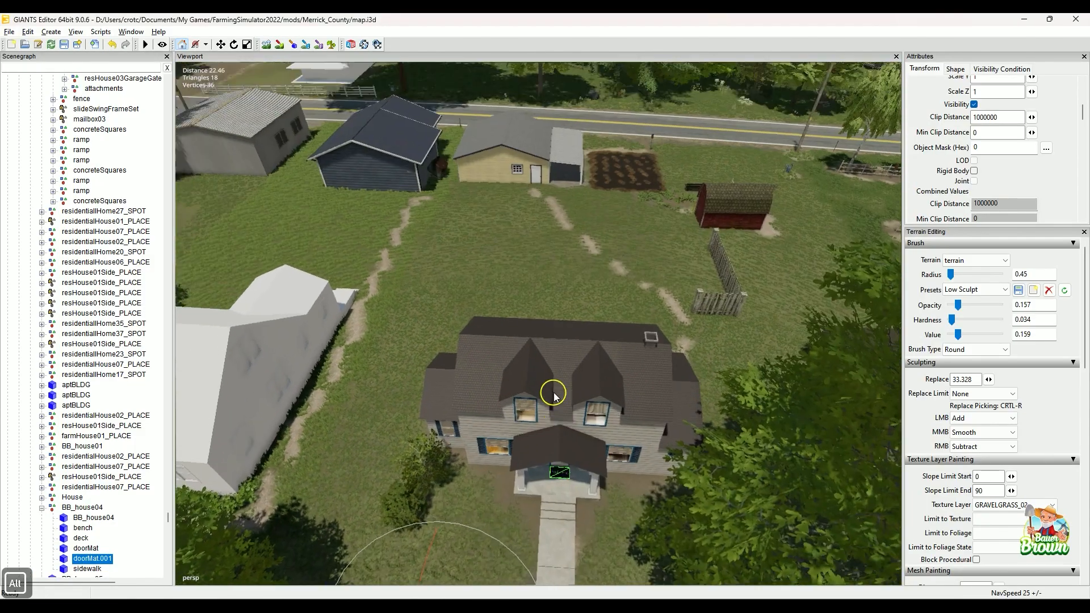
alt+drag(553, 395, 543, 424)
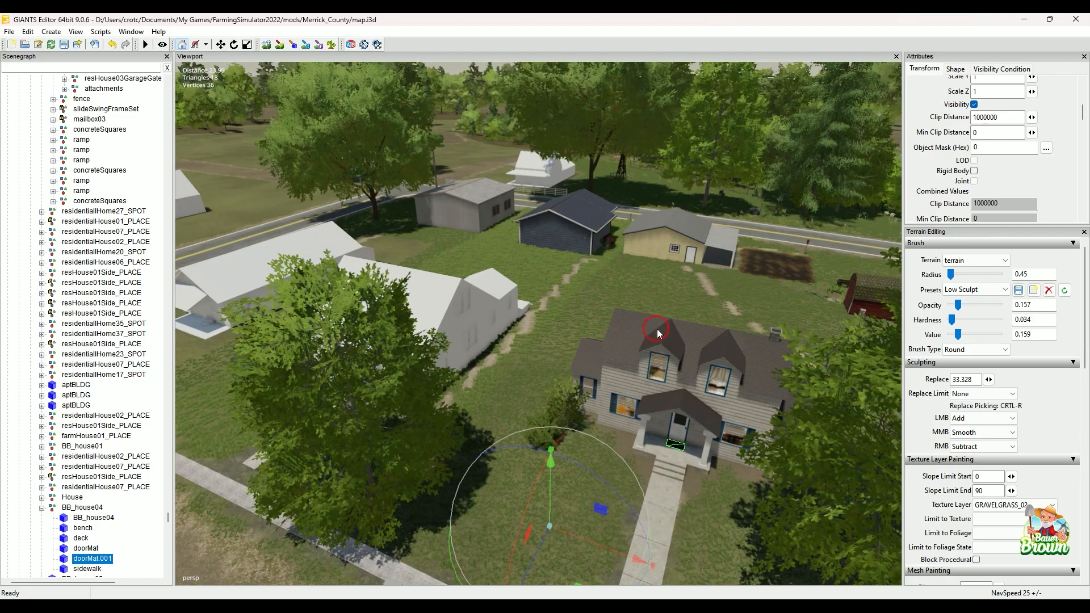
alt+drag(619, 264, 570, 411)
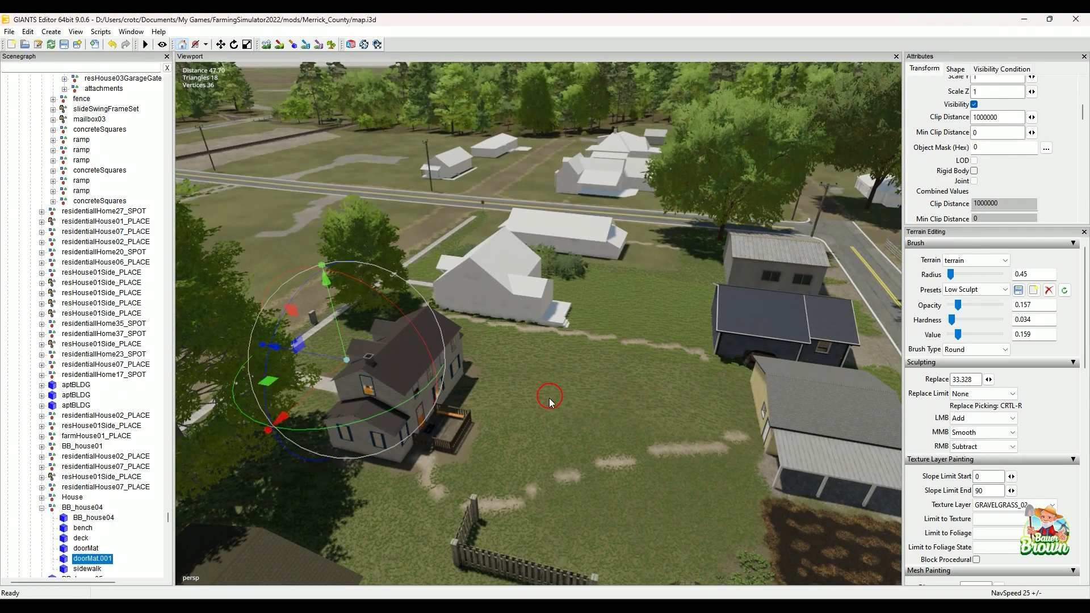
alt+drag(518, 384, 584, 358)
alt+scroll(482, 400, up, 3)
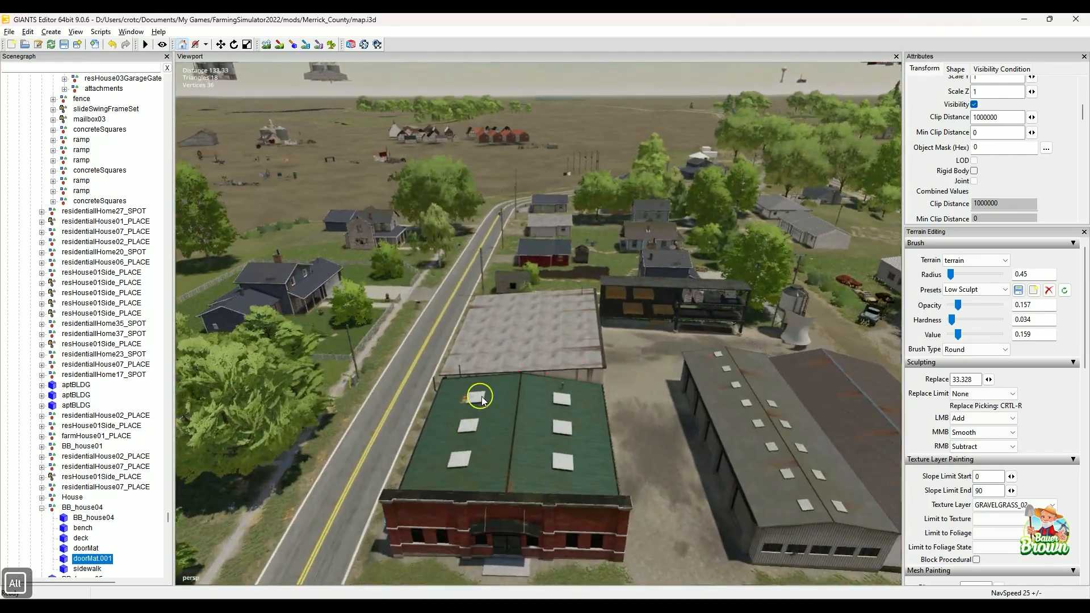
alt+scroll(481, 401, up, 6)
alt+drag(482, 401, 536, 385)
alt+scroll(579, 397, up, 5)
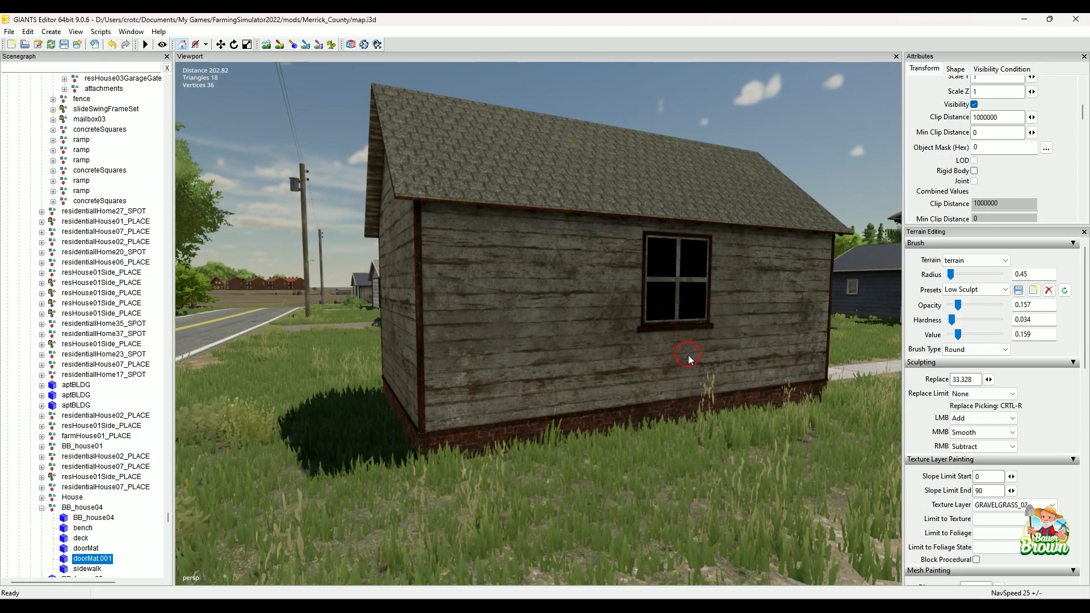
alt+drag(689, 359, 536, 432)
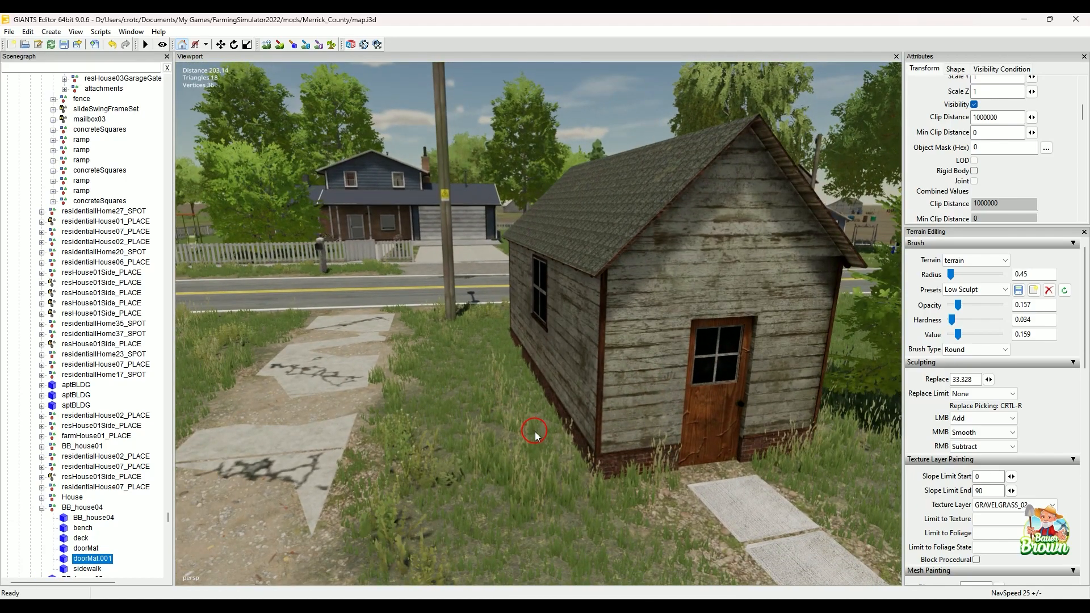
alt+drag(504, 392, 615, 430)
alt+drag(677, 394, 613, 414)
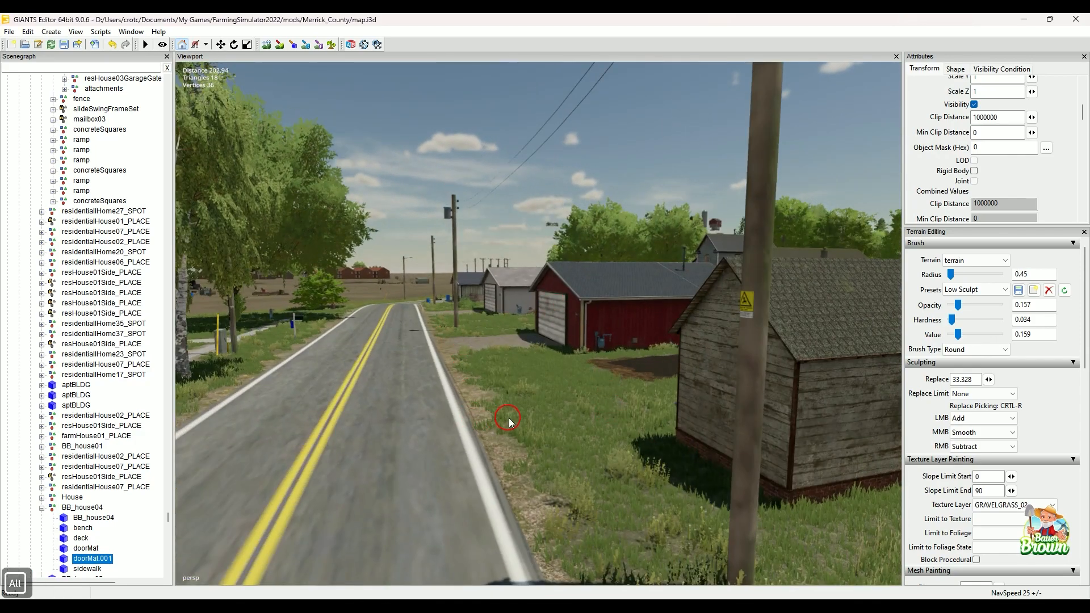
- Survey the town from above, including the grain silos, the commercial buildings and the residential houses along the roads
alt+drag(507, 417, 553, 483)
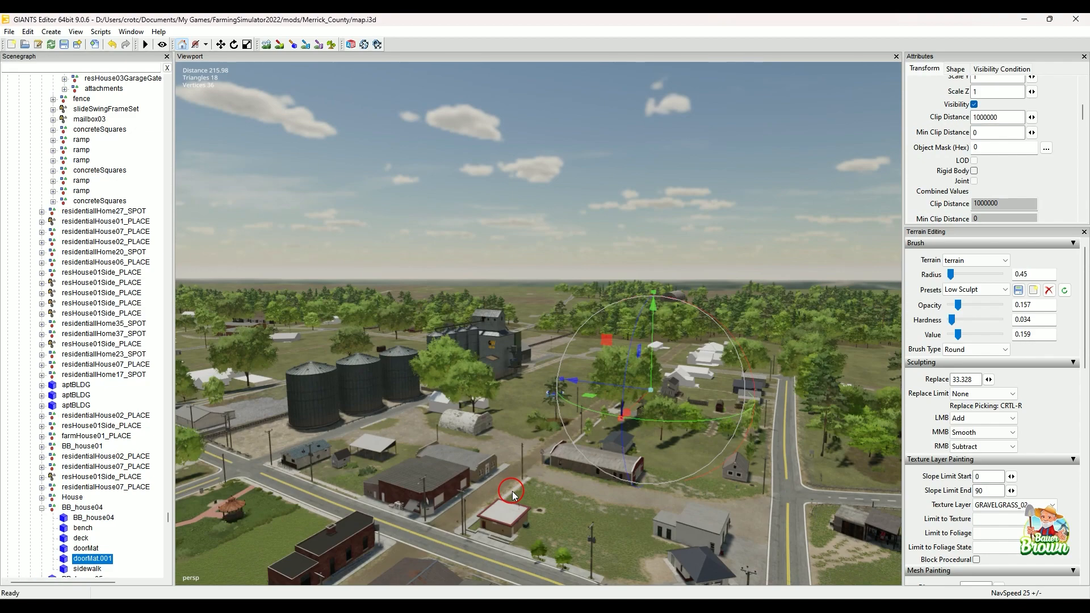
alt+right_drag(501, 445, 696, 380)
alt+scroll(654, 409, up, 2)
alt+drag(654, 408, 501, 419)
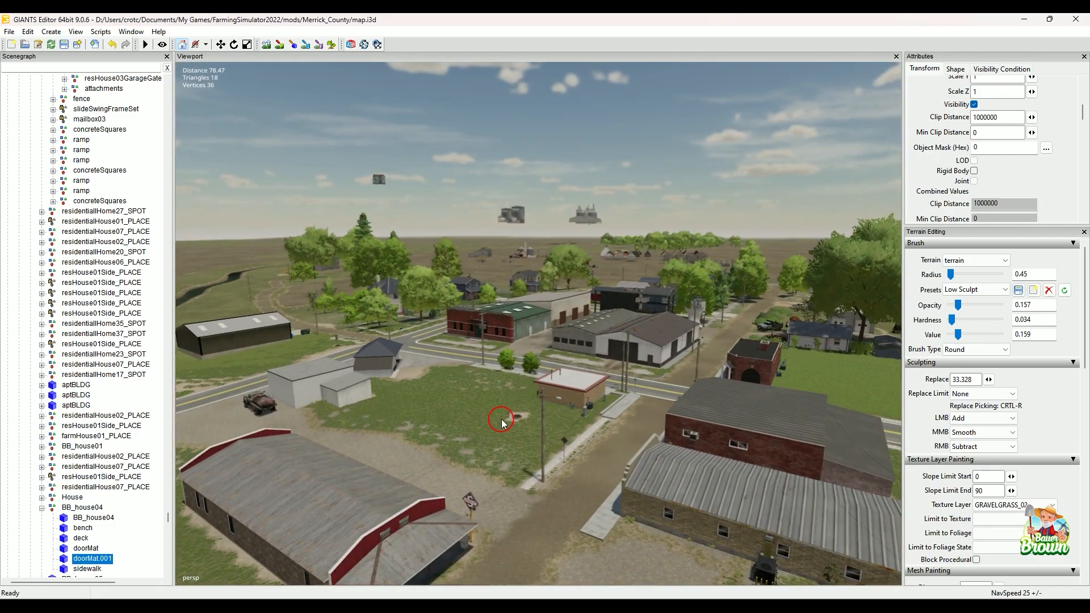
alt+drag(502, 419, 565, 481)
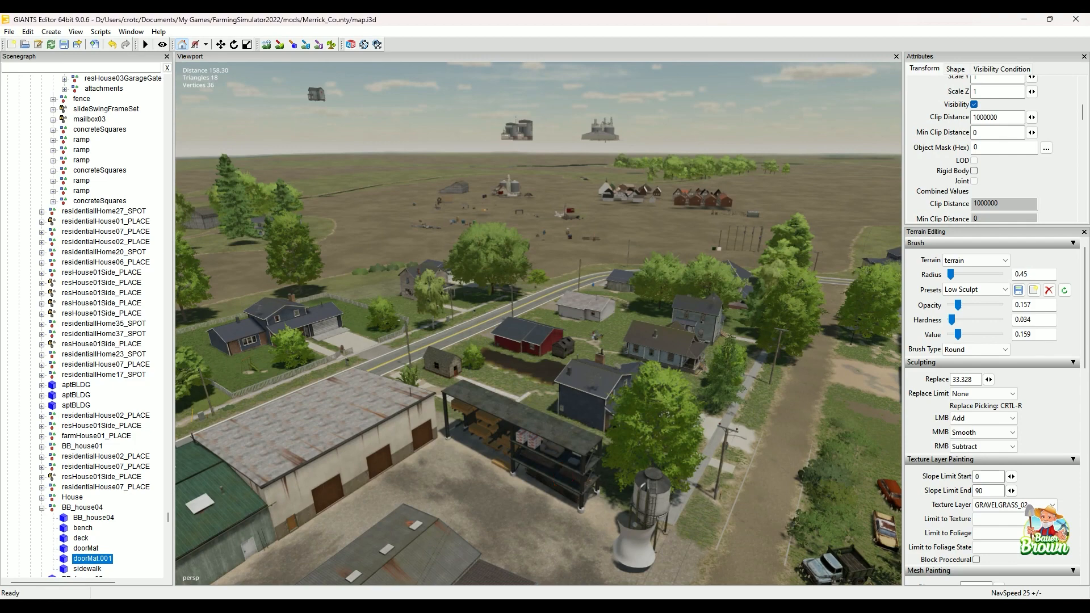
- Switch to Blender and examine the BB_house05 model's gabled side wall and its front facade with the entrance steps
key(alt+Tab)
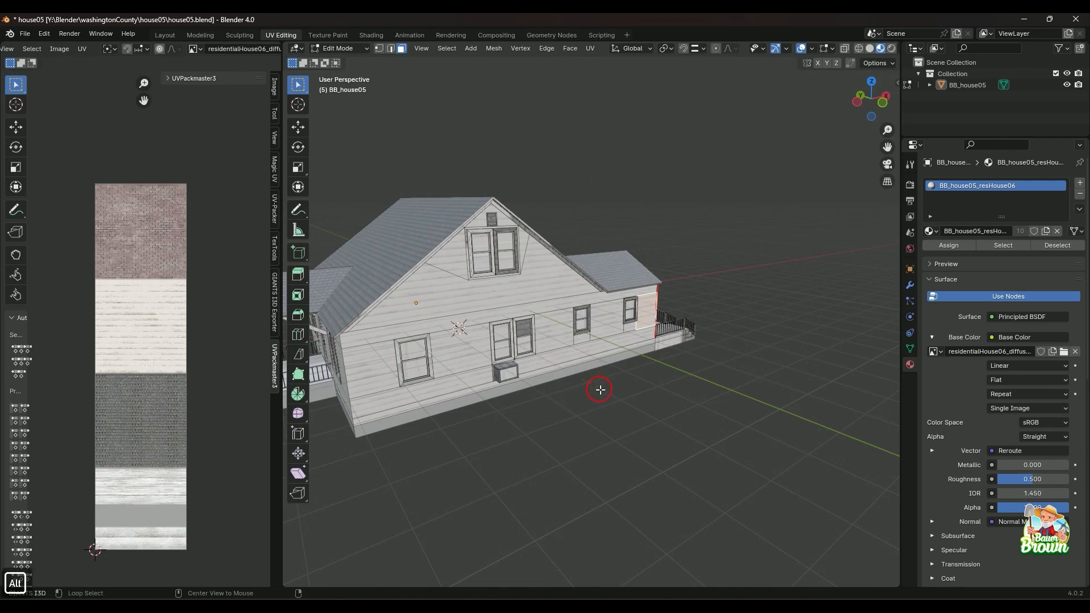
middle_drag(615, 406, 567, 439)
scroll(567, 439, up, 2)
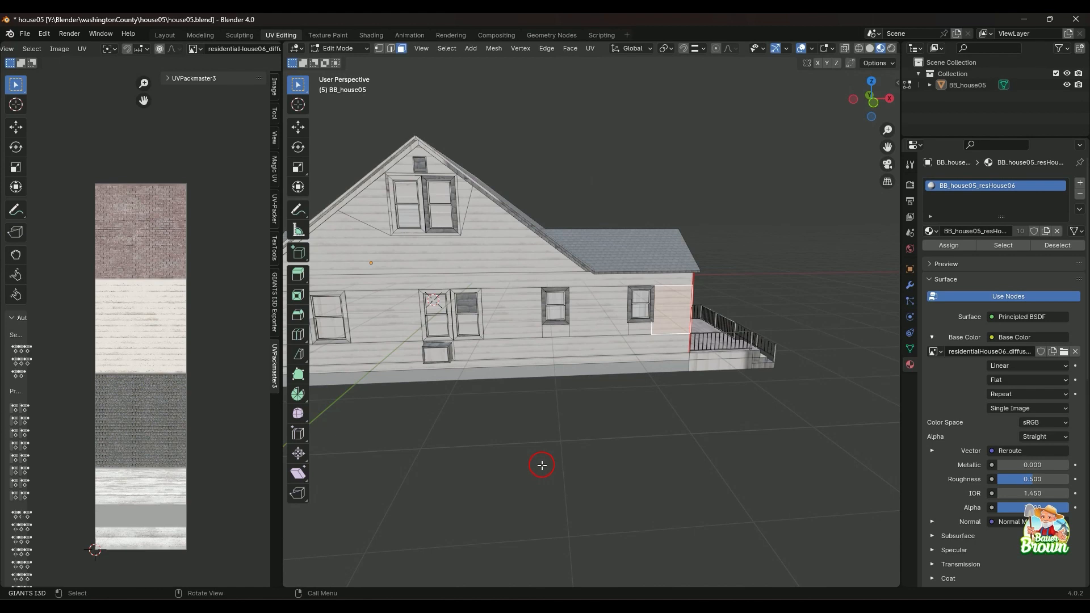
scroll(544, 454, down, 2)
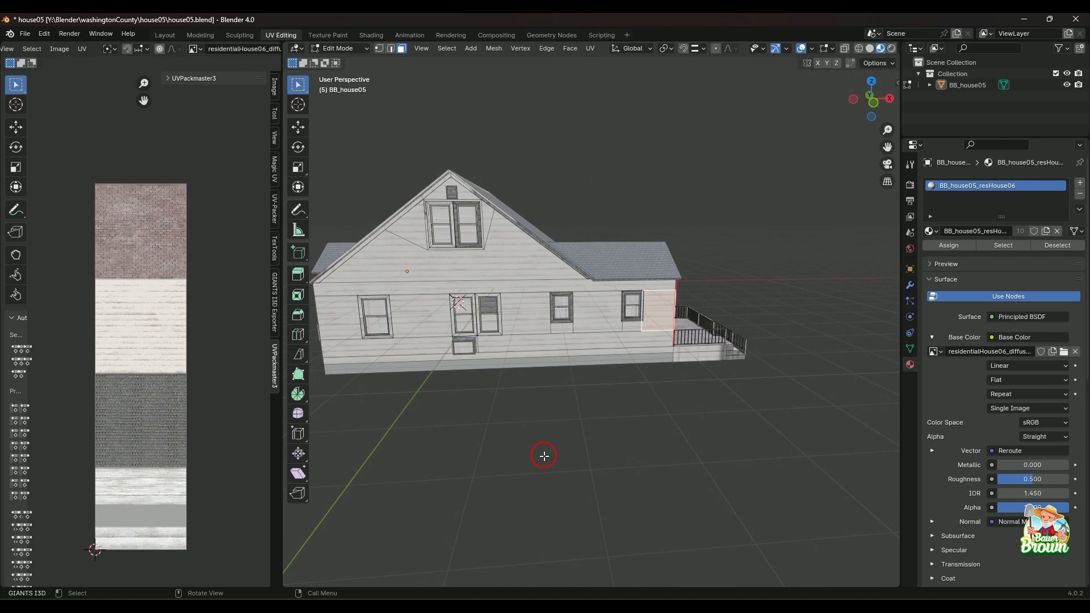
middle_drag(542, 456, 645, 432)
middle_drag(645, 438, 651, 436)
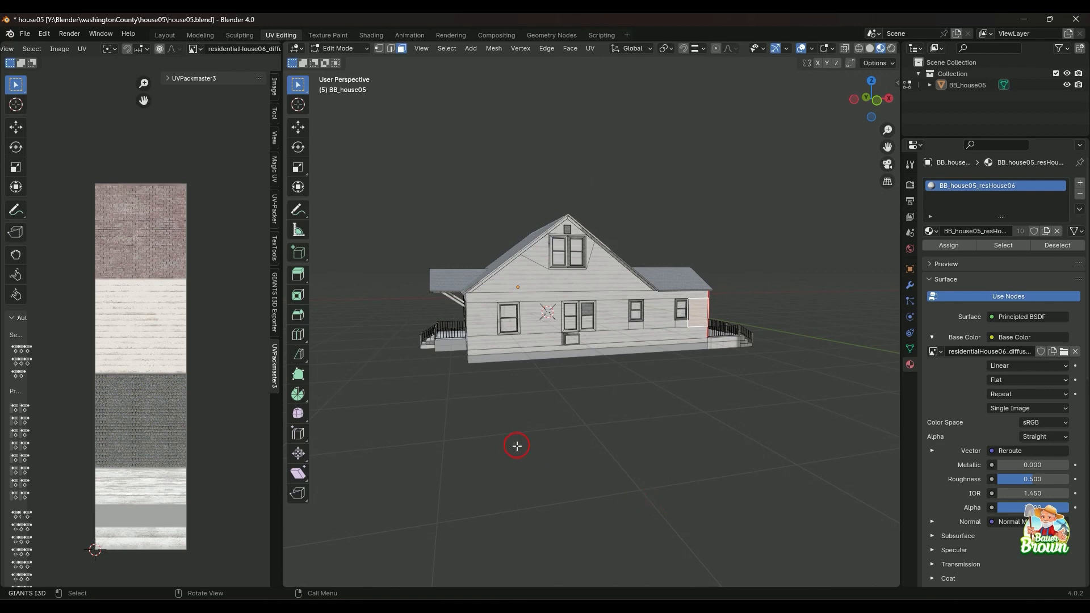
middle_drag(516, 446, 594, 441)
scroll(593, 442, down, 2)
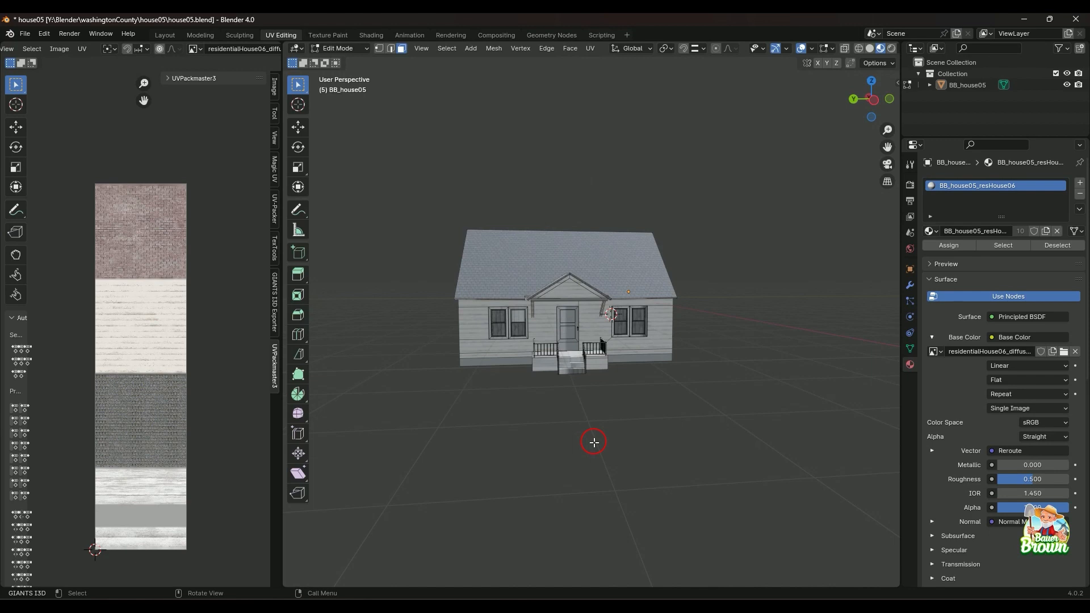
- Inspect BB_house05 up close and from a distance, including the rear extension with its railed porch
scroll(618, 383, down, 3)
middle_drag(618, 383, 540, 427)
scroll(673, 427, up, 3)
scroll(596, 422, up, 3)
scroll(606, 460, down, 5)
scroll(633, 406, down, 2)
shift+middle_drag(630, 416, 611, 443)
scroll(602, 431, up, 4)
shift+middle_drag(528, 446, 664, 440)
scroll(586, 445, down, 2)
mouse_move(586, 445)
middle_down()
mouse_move(662, 442)
mouse_move(536, 443)
mouse_move(587, 445)
middle_up()
scroll(625, 450, down, 4)
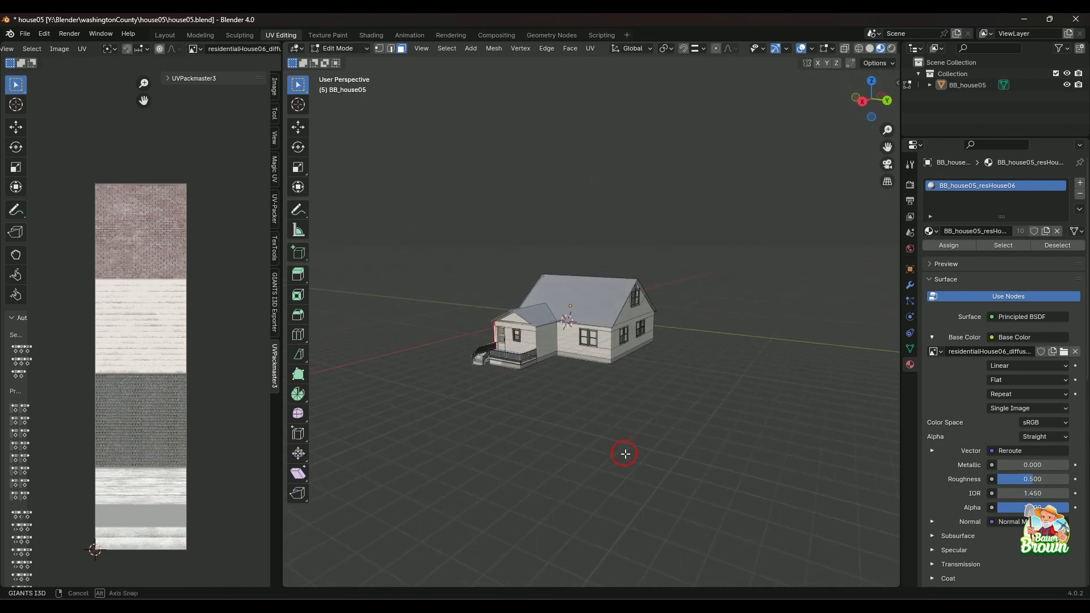
shift+middle_drag(652, 395, 567, 413)
scroll(550, 475, up, 2)
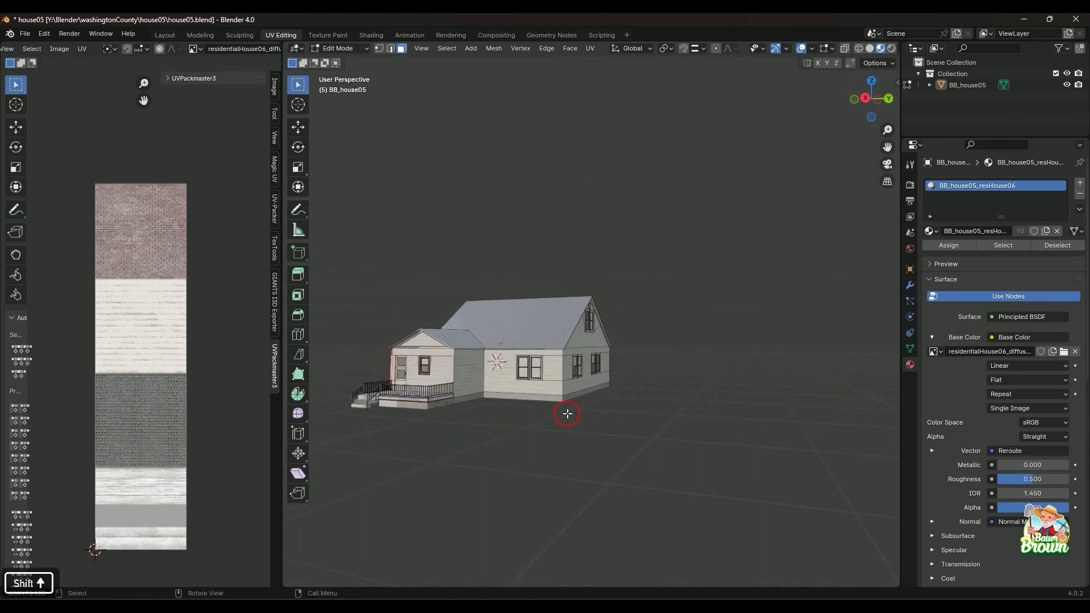